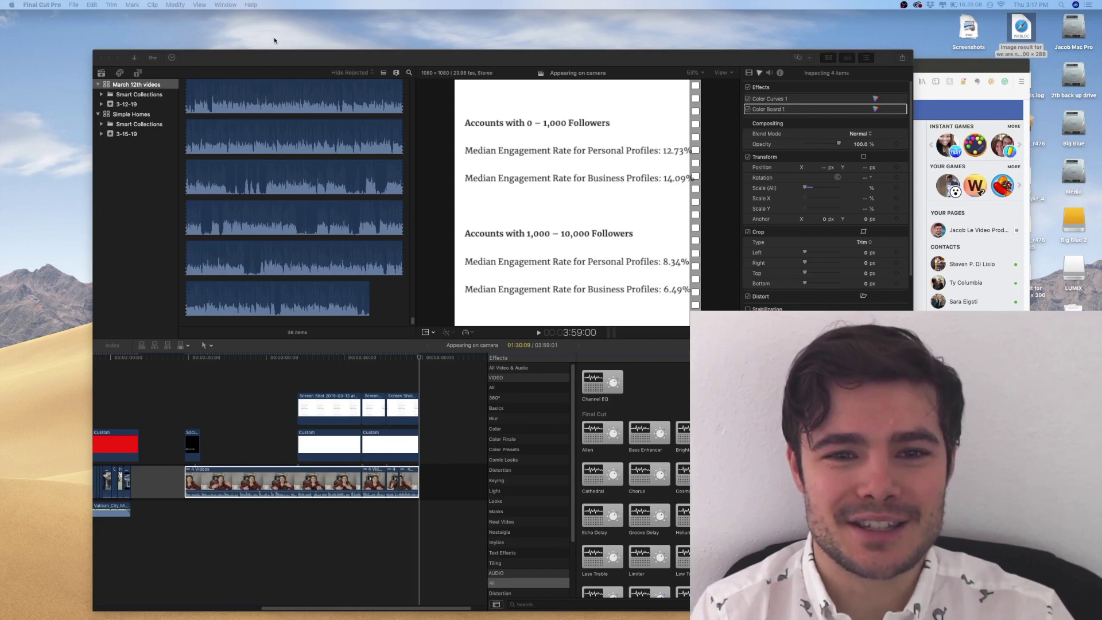
Bring the Final Cut Pro window forward and place the playhead at 2:58:04 within the talking-head clip
{"action": "left_click_drag", "start_coordinate": [256, 58], "coordinate": [239, 39]}
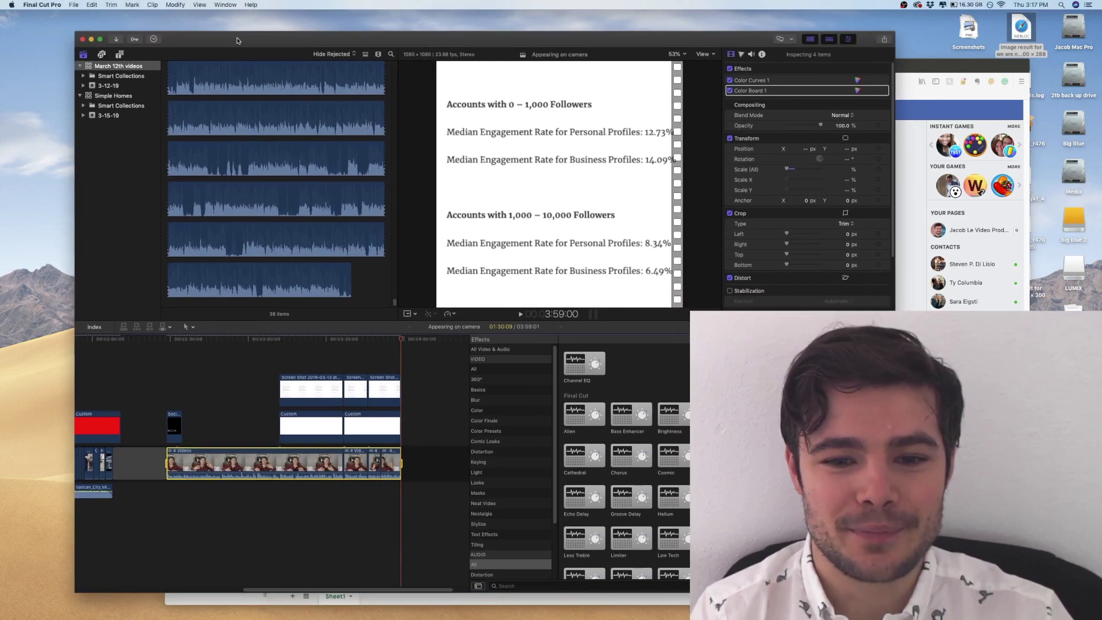
{"action": "left_click", "coordinate": [244, 339]}
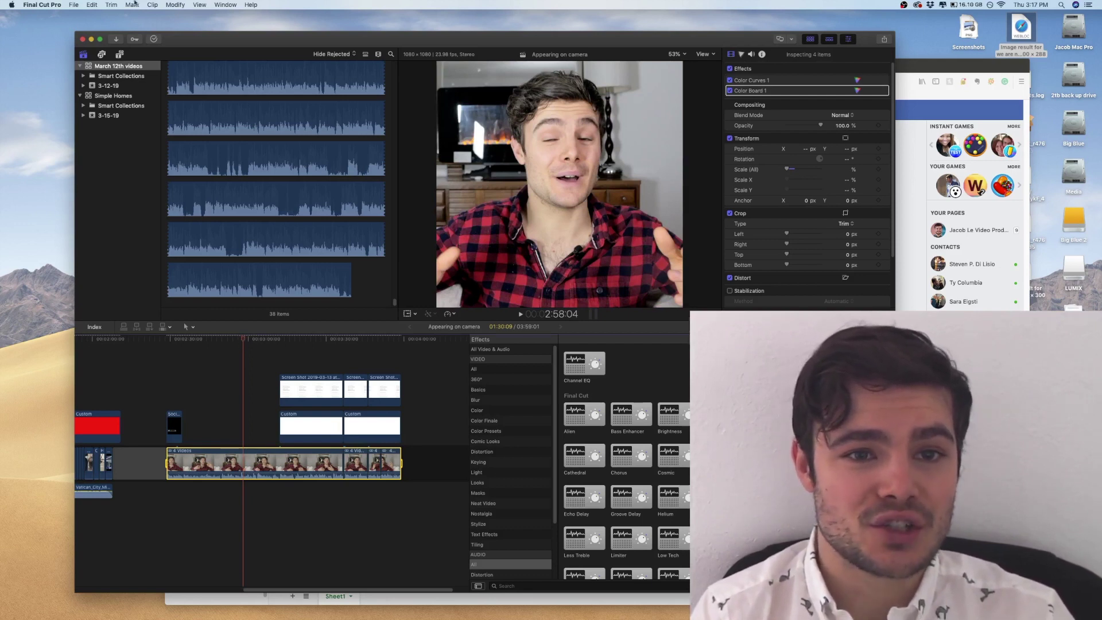
Set up a new project with a Custom video format at 1080 x 1080 resolution, and cancel without creating it
{"action": "left_click", "coordinate": [75, 4]}
{"action": "mouse_move", "coordinate": [84, 15]}
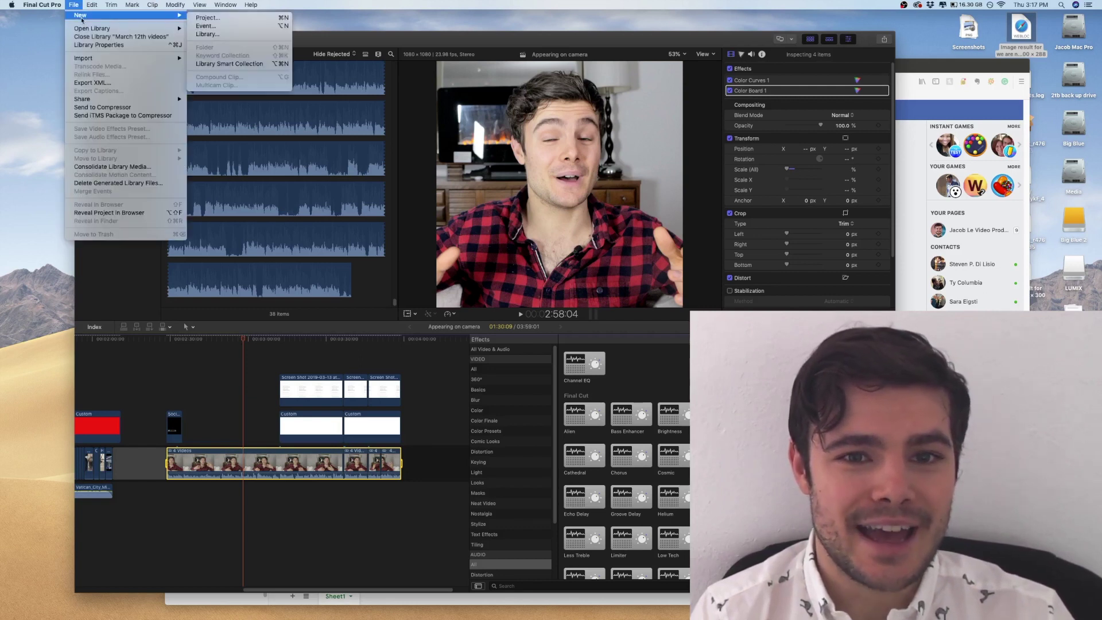
{"action": "left_click", "coordinate": [218, 17]}
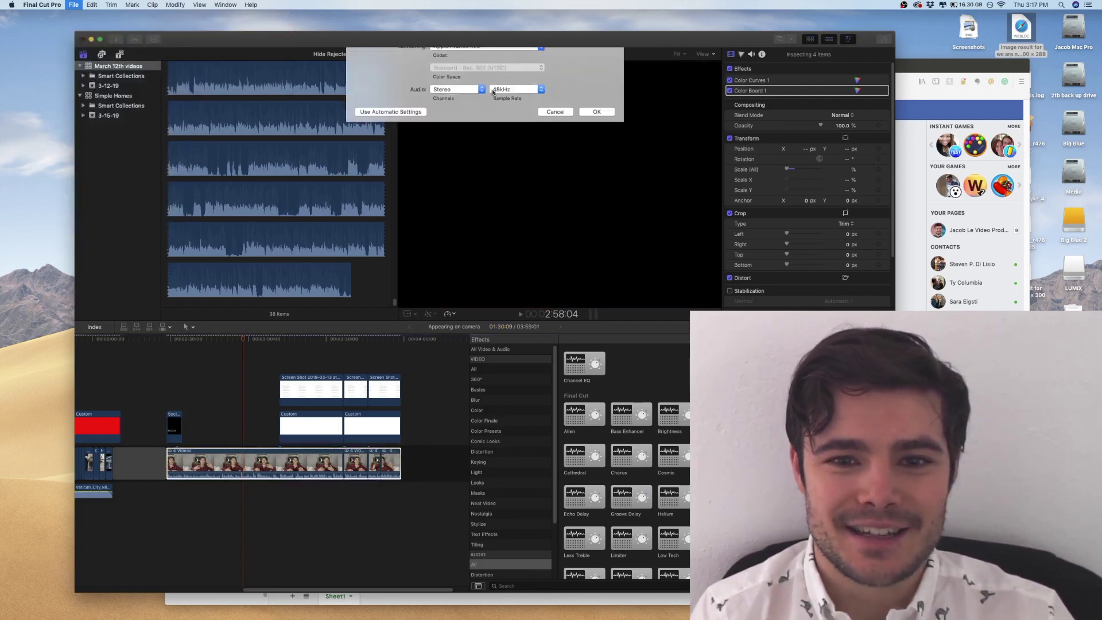
{"action": "left_click", "coordinate": [502, 105]}
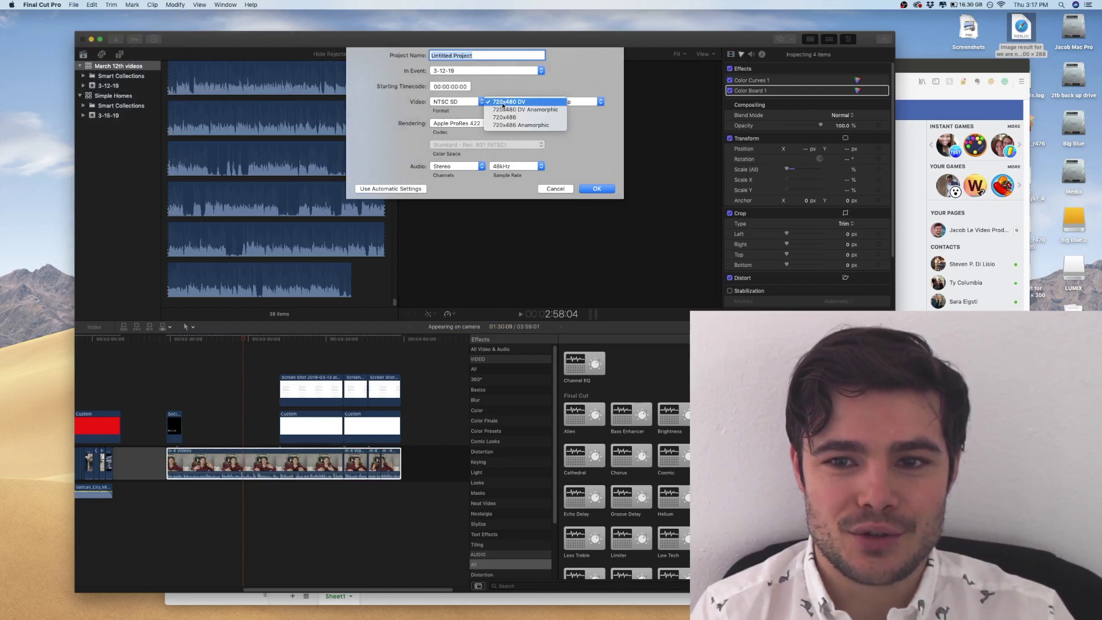
{"action": "left_click", "coordinate": [457, 102]}
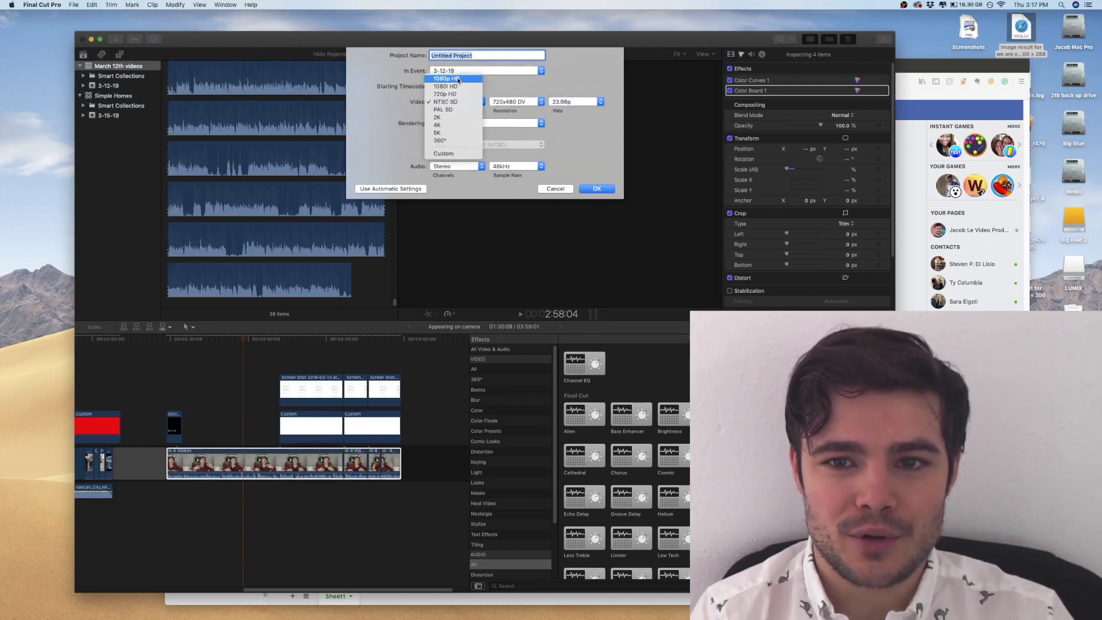
{"action": "left_click", "coordinate": [449, 154]}
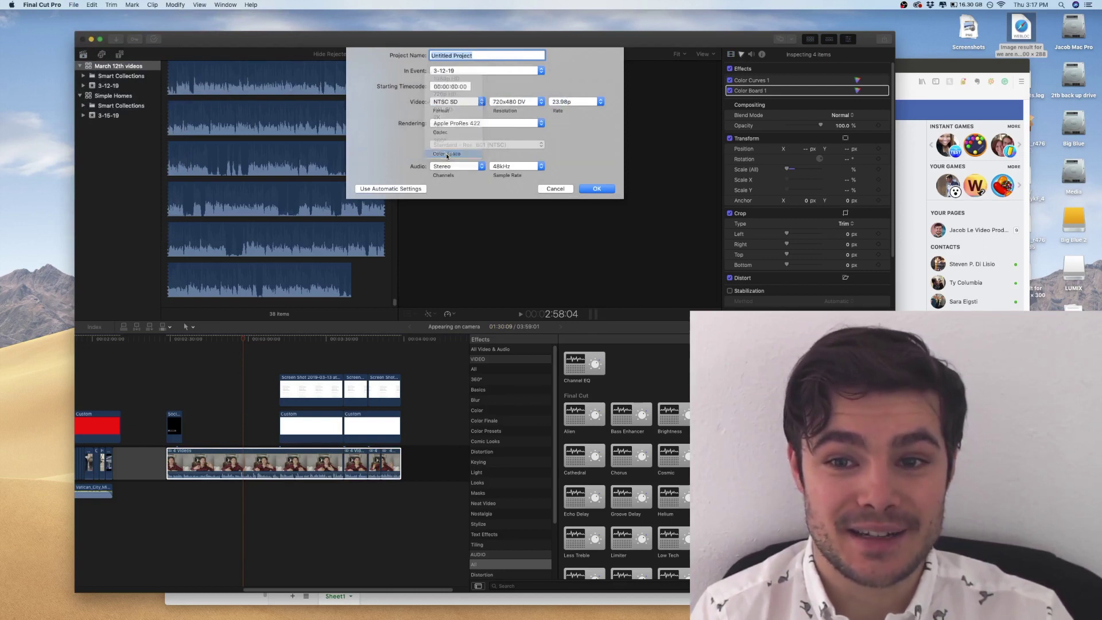
{"action": "double_click", "coordinate": [500, 102]}
{"action": "type", "text": "1080"}
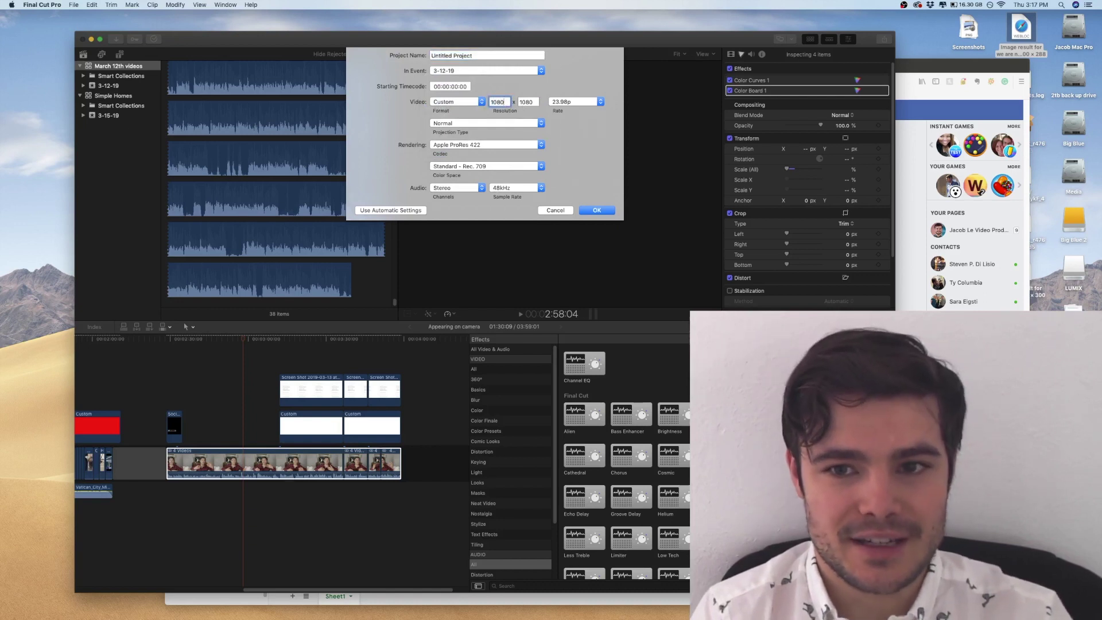
{"action": "left_click", "coordinate": [556, 210]}
Switch to Facebook in Firefox and examine how landscape videos and square images fill space in the news feed, pausing the playing video
{"action": "key", "text": "super+Tab"}
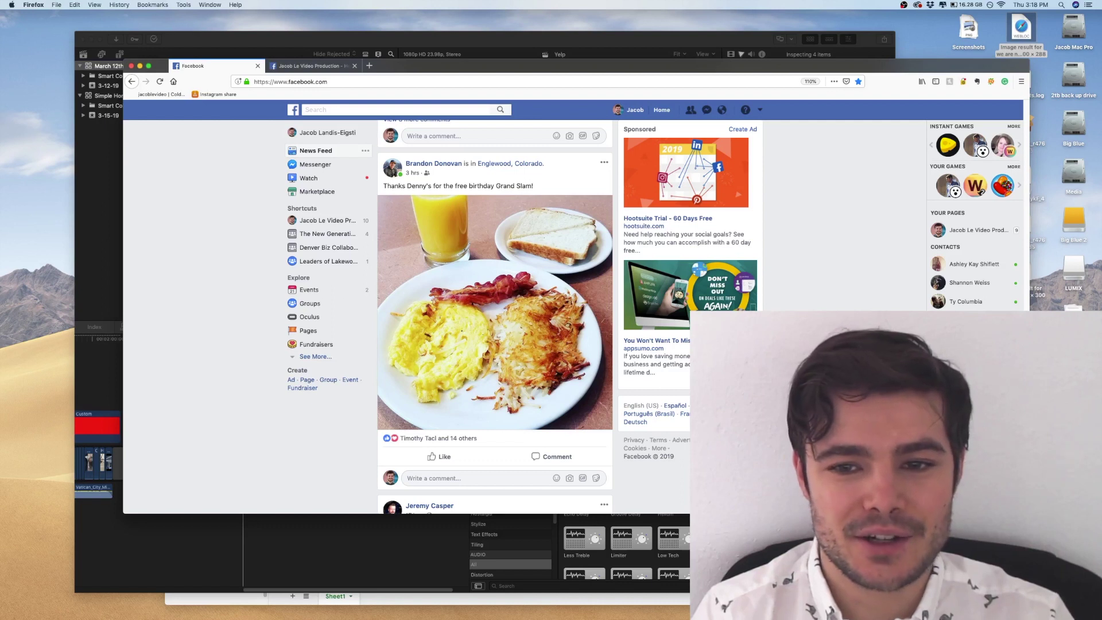
{"action": "scroll", "coordinate": [495, 316], "scroll_direction": "down", "scroll_amount": 15}
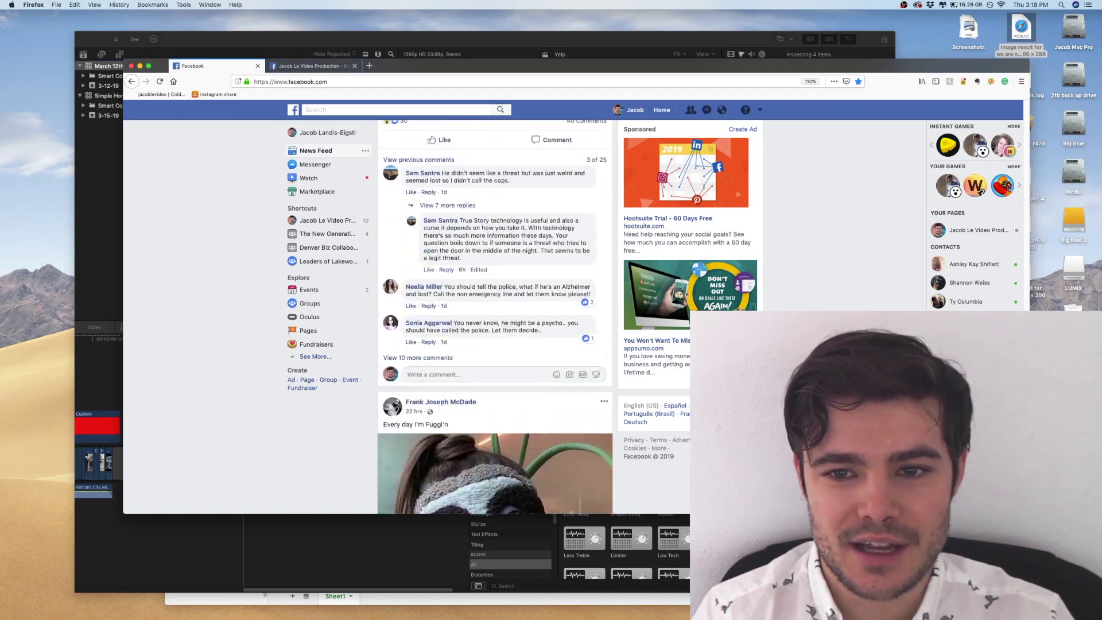
{"action": "scroll", "coordinate": [503, 328], "scroll_direction": "up", "scroll_amount": 5}
{"action": "scroll", "coordinate": [503, 329], "scroll_direction": "down", "scroll_amount": 2}
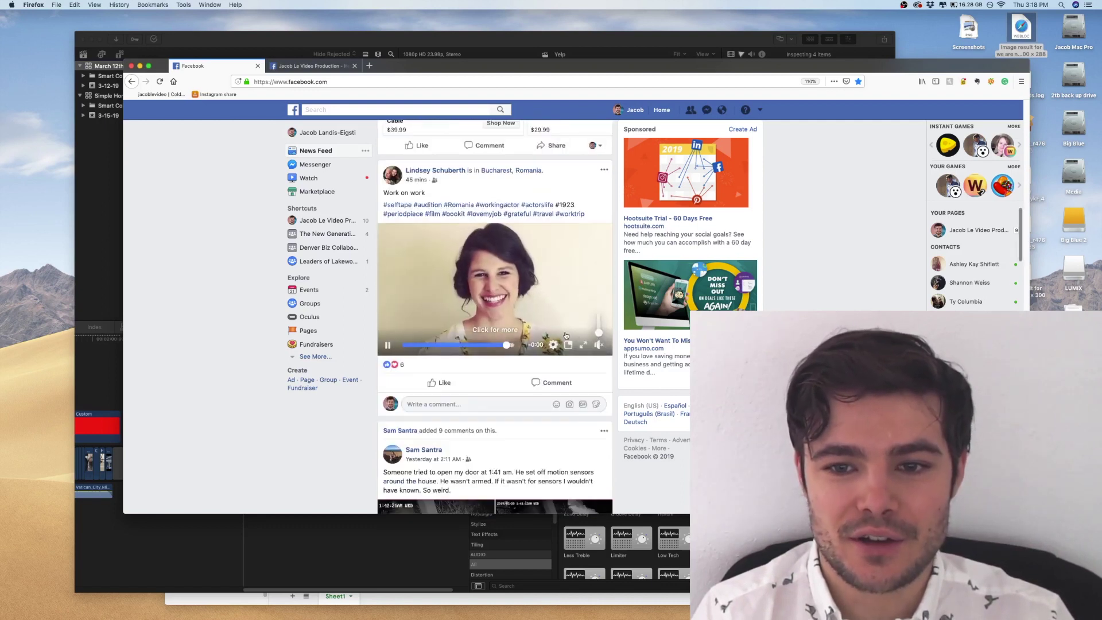
{"action": "left_click", "coordinate": [388, 345]}
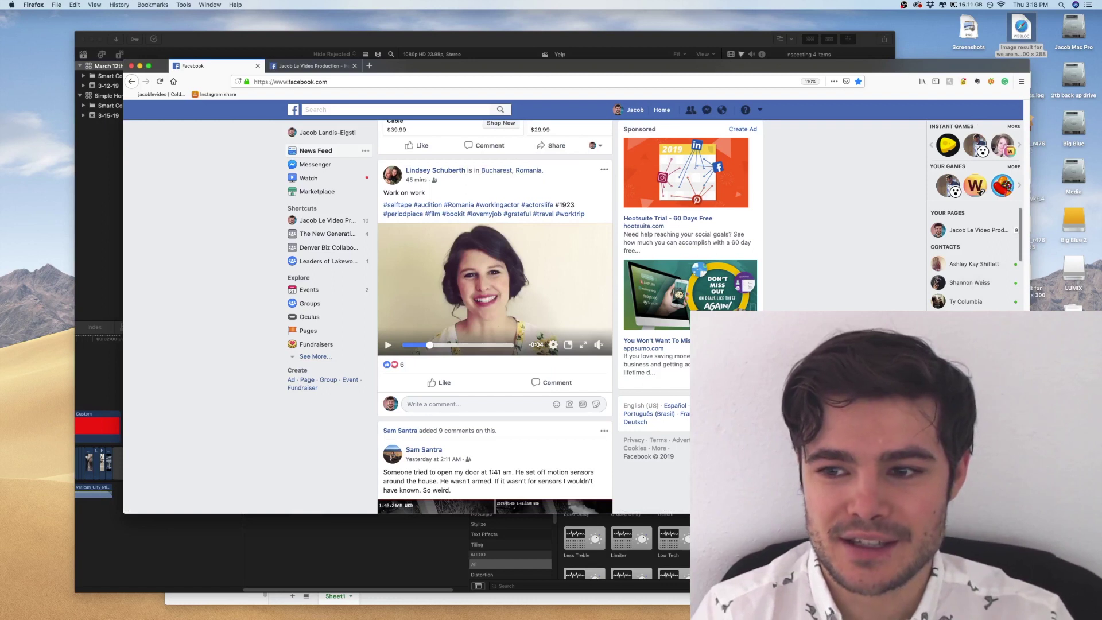
{"action": "scroll", "coordinate": [495, 316], "scroll_direction": "down", "scroll_amount": 6}
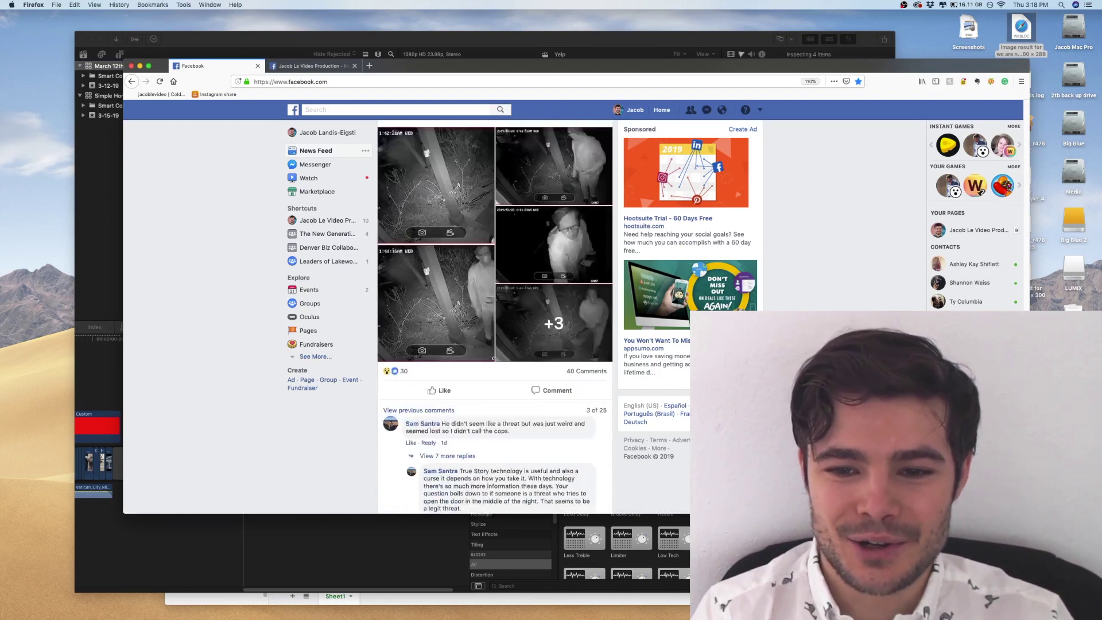
{"action": "scroll", "coordinate": [495, 316], "scroll_direction": "down", "scroll_amount": 15}
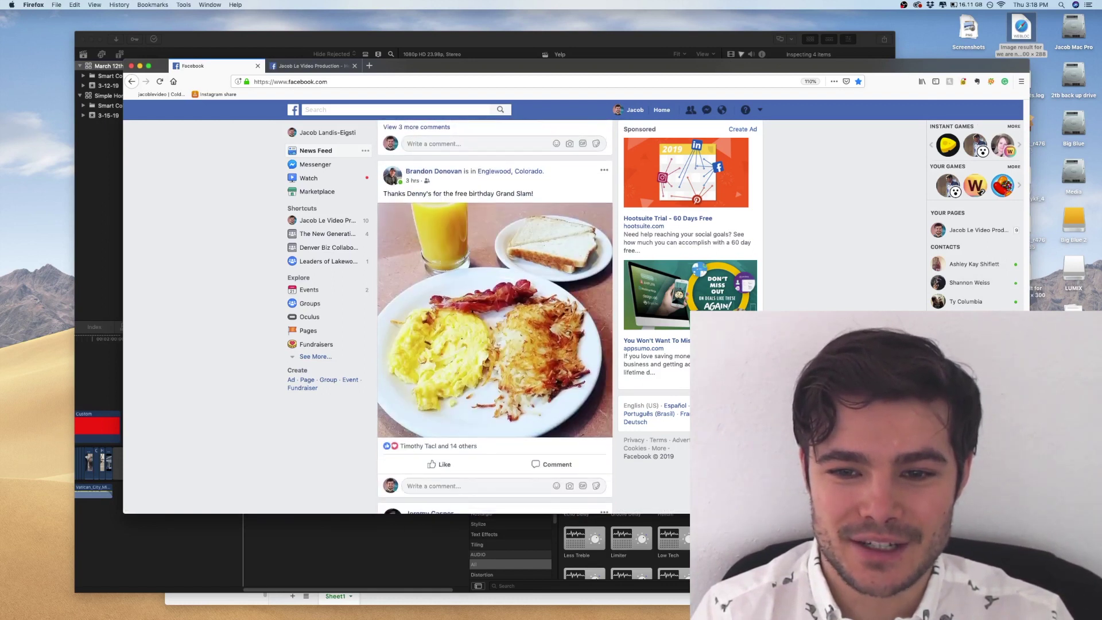
{"action": "scroll", "coordinate": [507, 259], "scroll_direction": "down", "scroll_amount": 2}
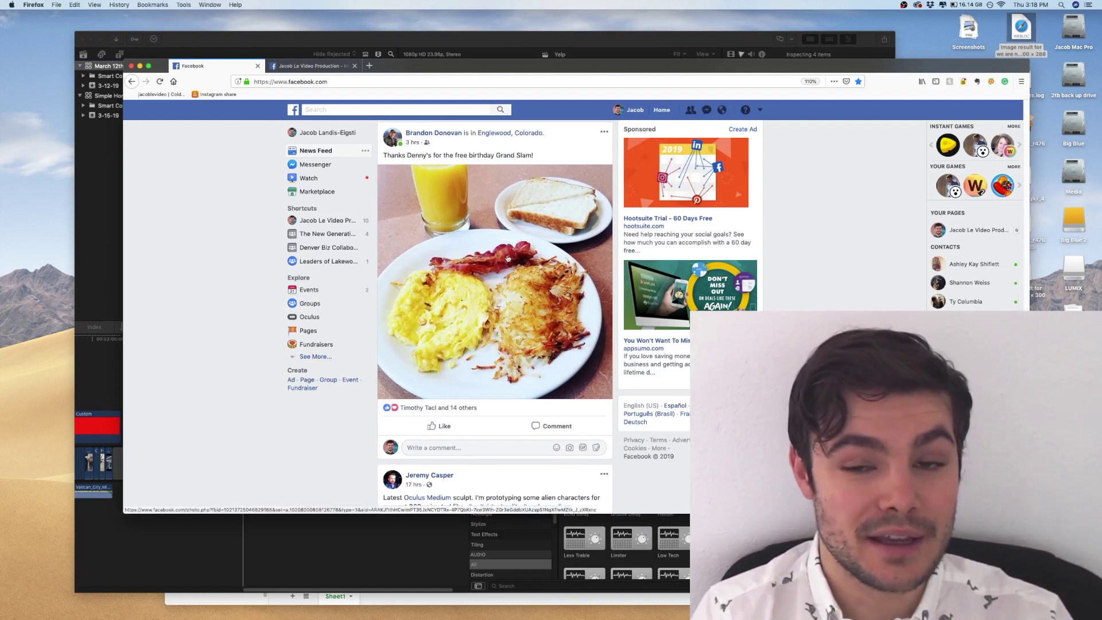
Switch back to Final Cut Pro and try scaling the selected talking-head clips to 209%
{"action": "left_click", "coordinate": [436, 41]}
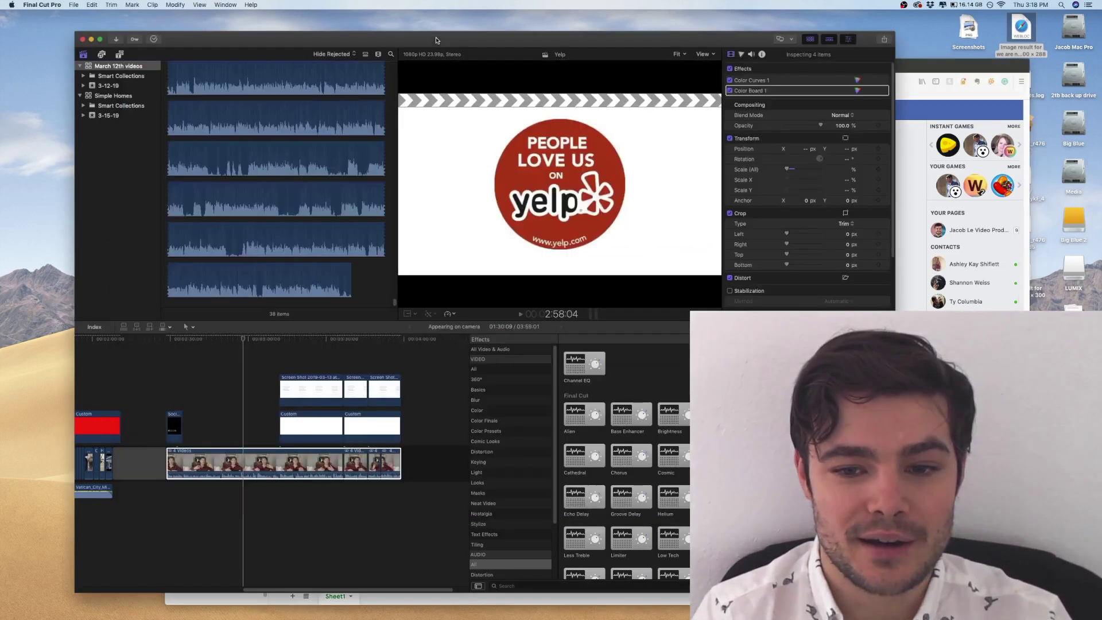
{"action": "left_click", "coordinate": [240, 463]}
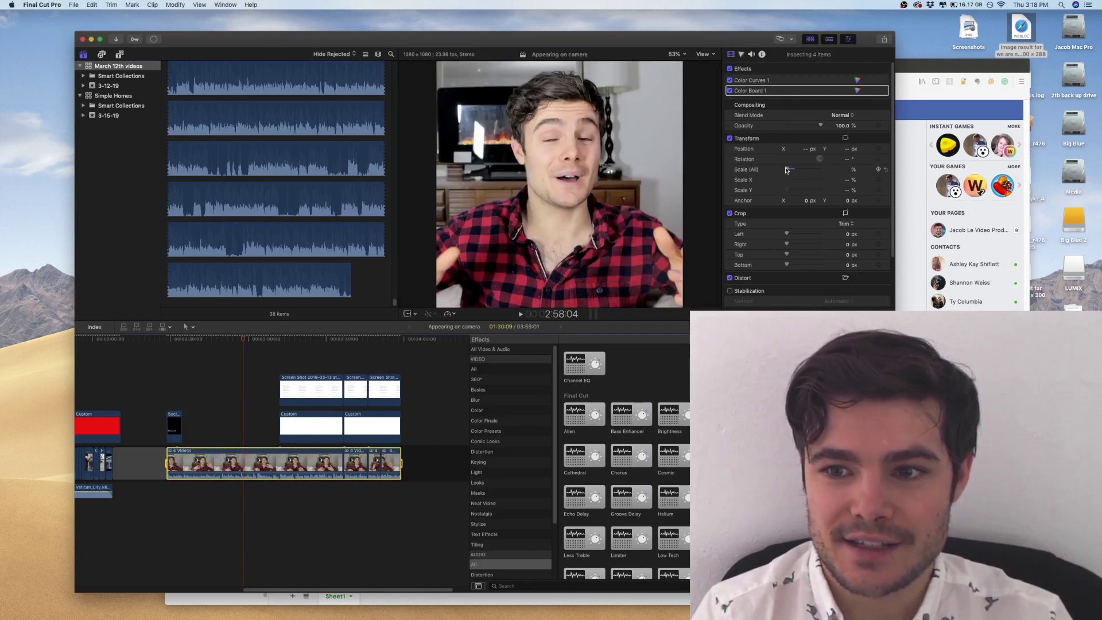
{"action": "left_click_drag", "start_coordinate": [786, 170], "coordinate": [804, 169]}
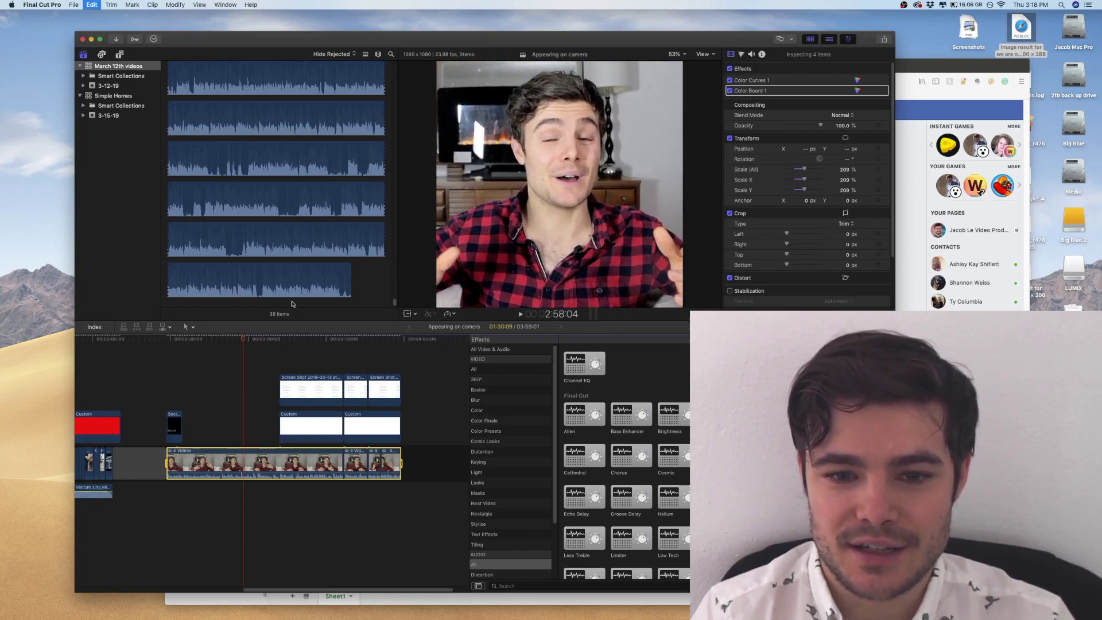
Place the playhead at 2:28:16, the start of the talking-head clip, and open the settings of a Master File export
{"action": "left_click_drag", "start_coordinate": [232, 337], "coordinate": [169, 356]}
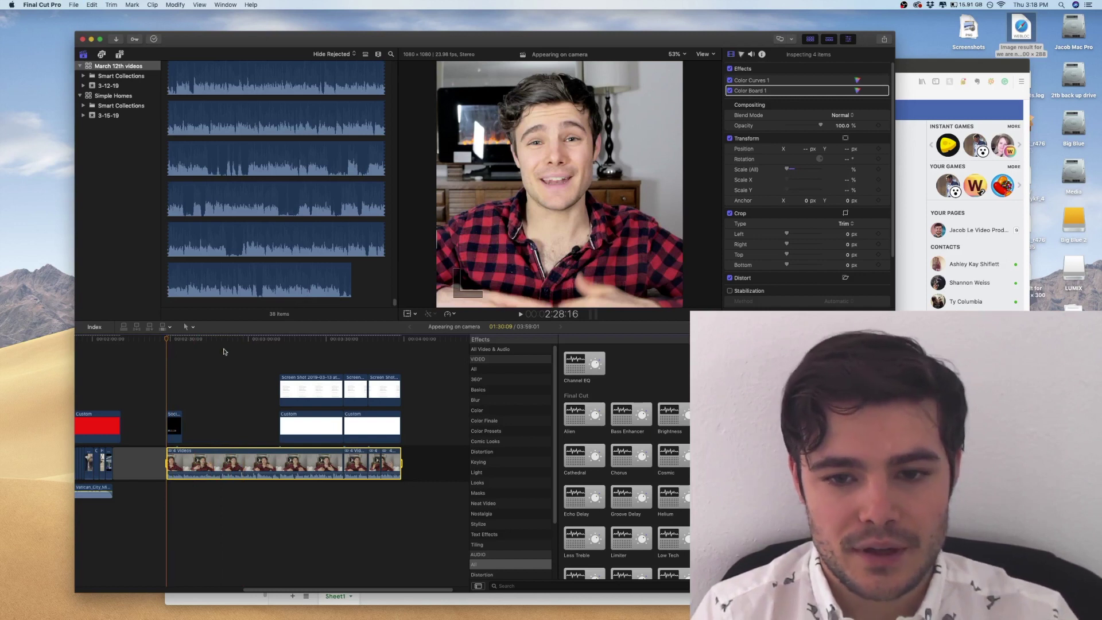
{"action": "left_click", "coordinate": [885, 40]}
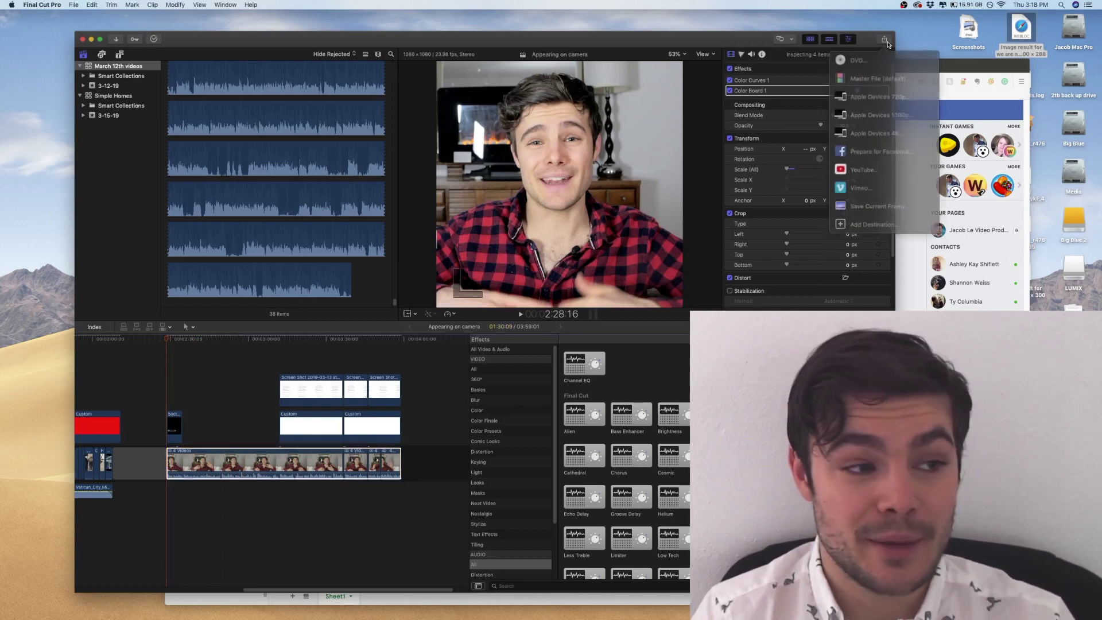
{"action": "left_click", "coordinate": [878, 78]}
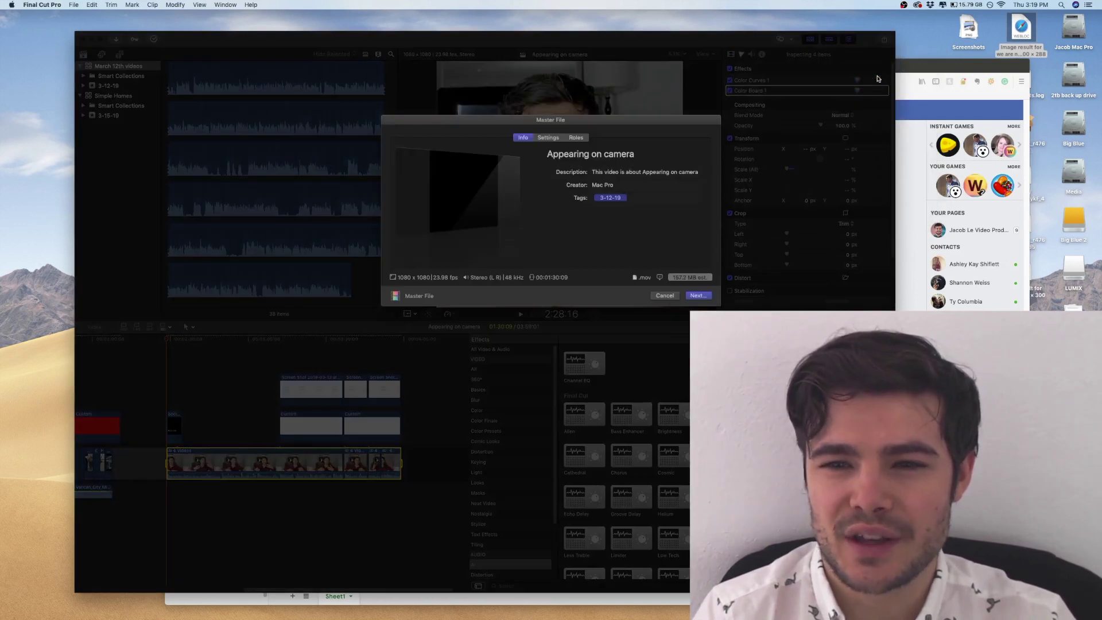
{"action": "left_click", "coordinate": [548, 137]}
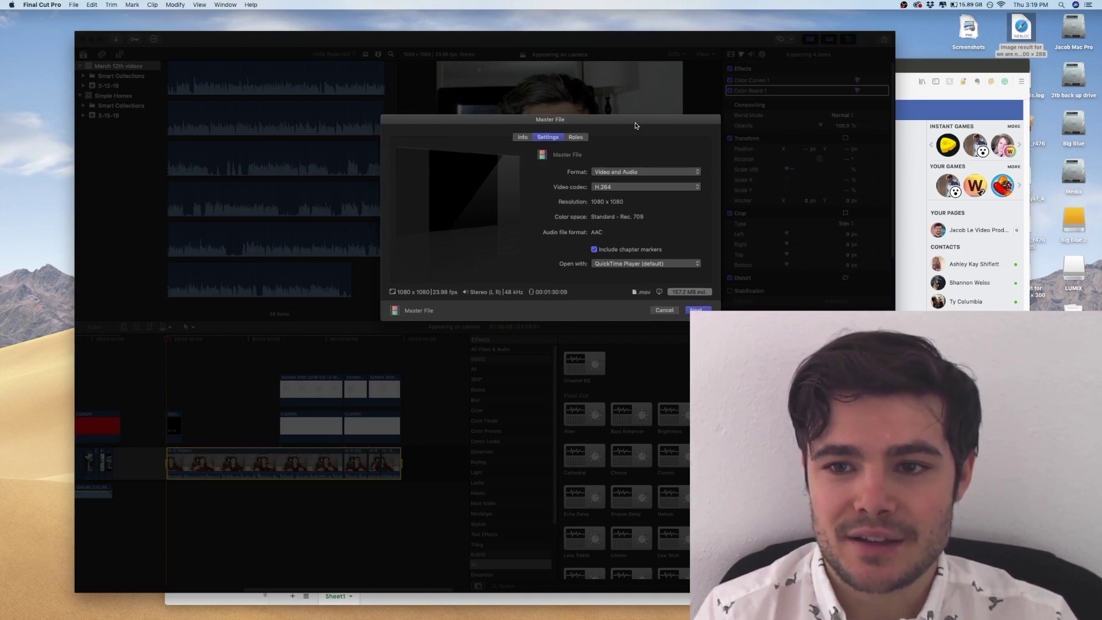
{"action": "left_click_drag", "start_coordinate": [634, 125], "coordinate": [631, 121]}
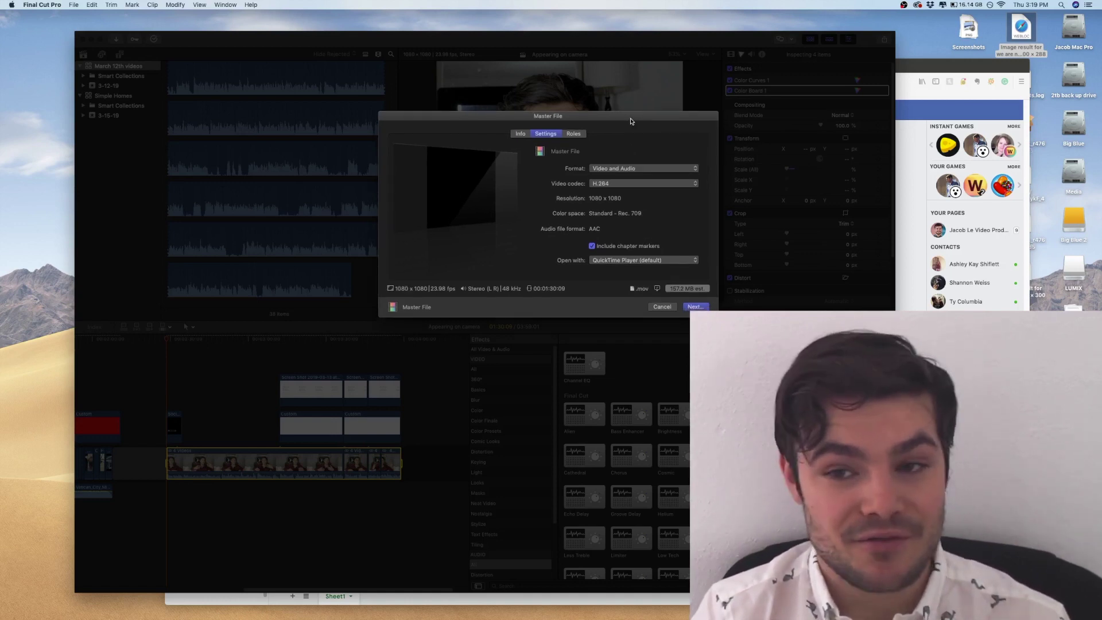
Export the master file to the Exports folder under the name "Instagram for Facebook"
{"action": "left_click", "coordinate": [696, 307]}
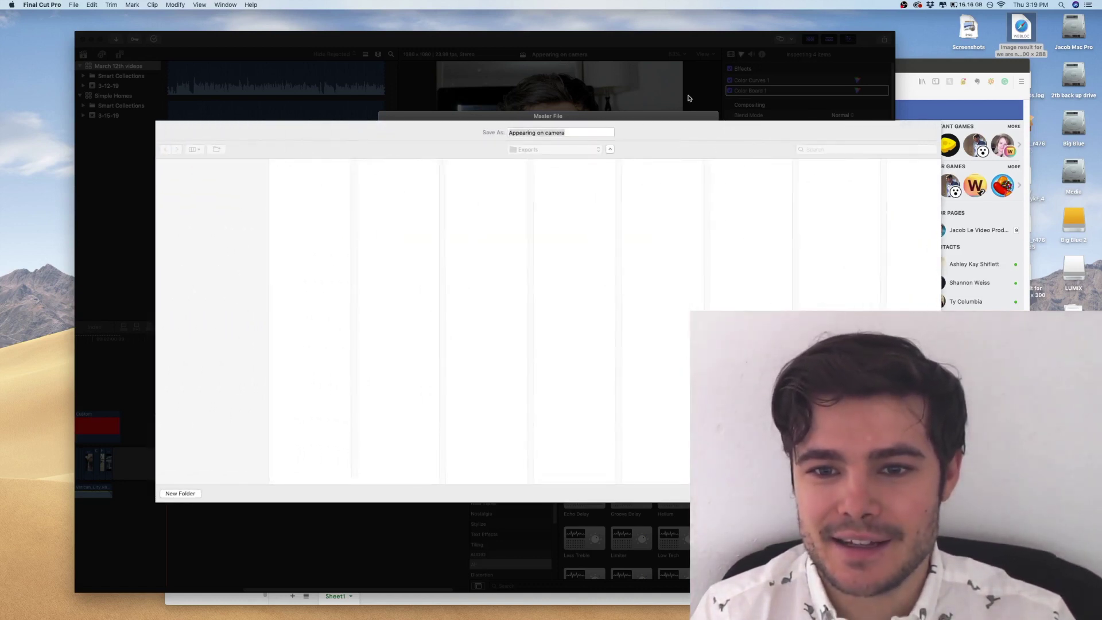
{"action": "left_click", "coordinate": [570, 150]}
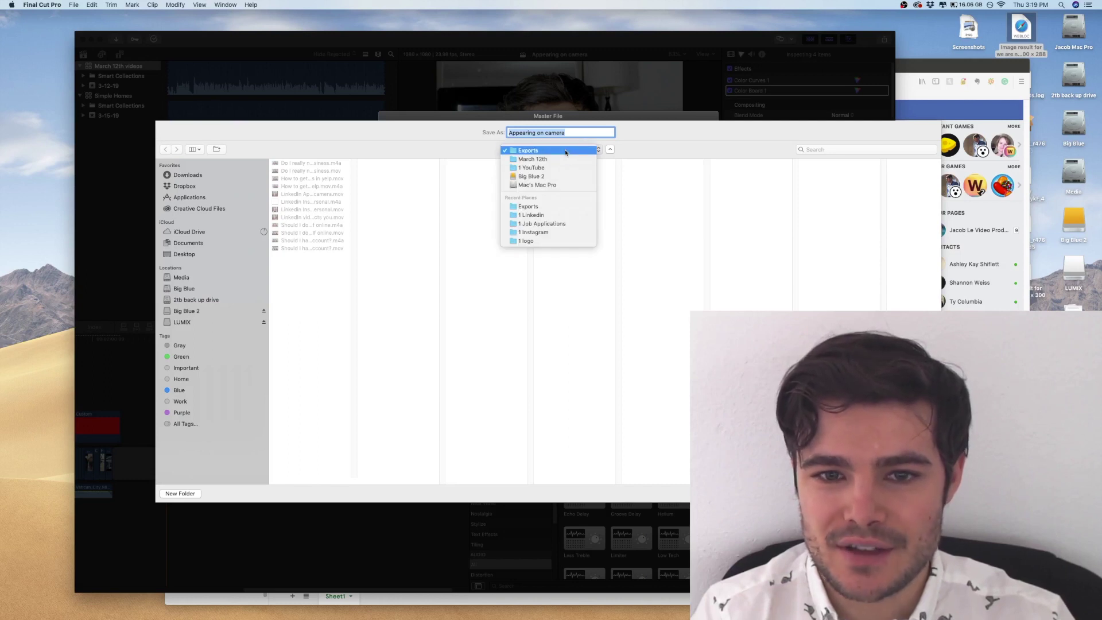
{"action": "left_click", "coordinate": [566, 151]}
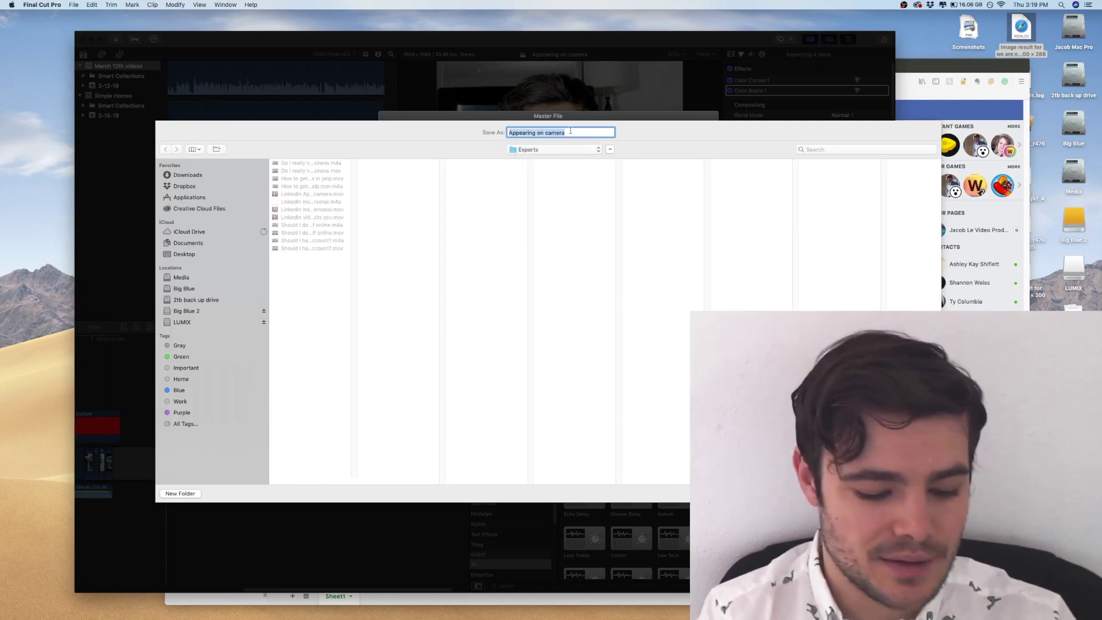
{"action": "type", "text": "Instagram"}
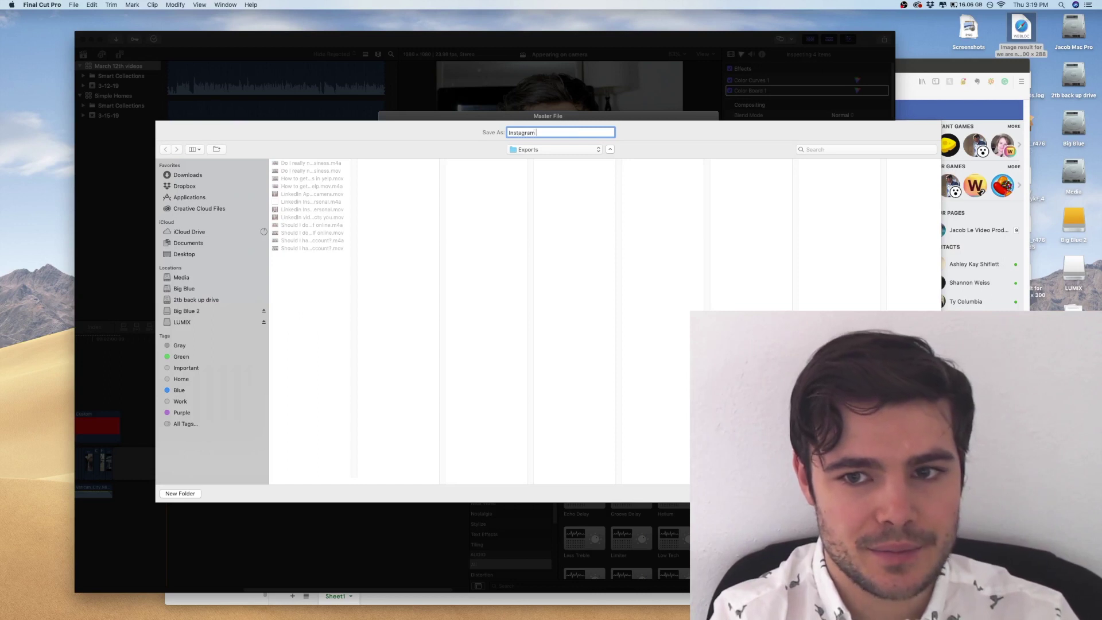
{"action": "type", "text": " for Facebook"}
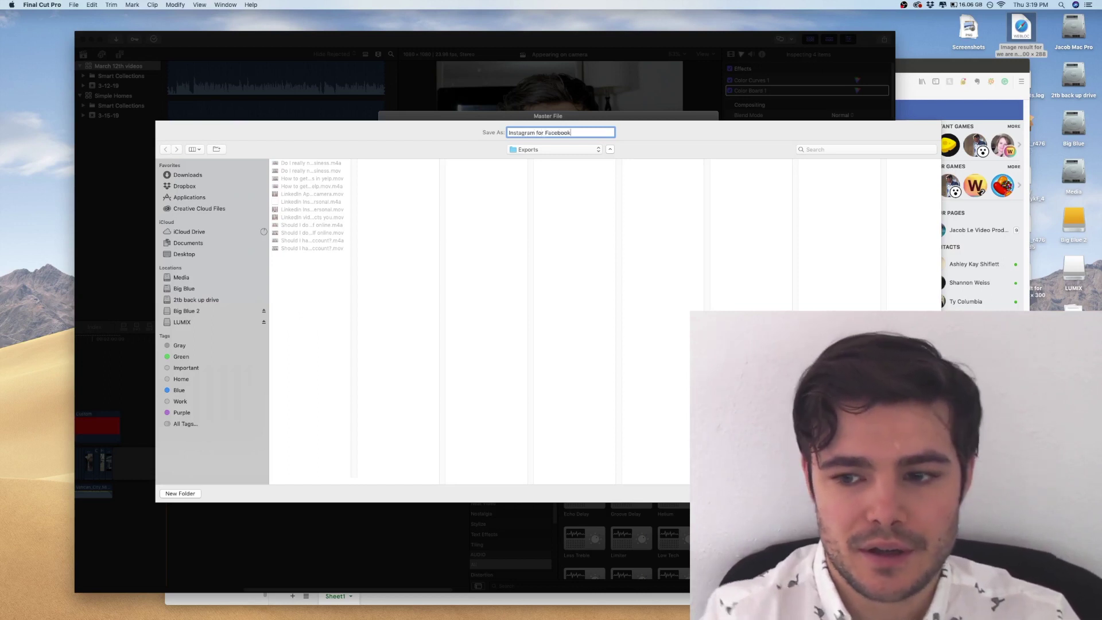
{"action": "key", "text": "Return"}
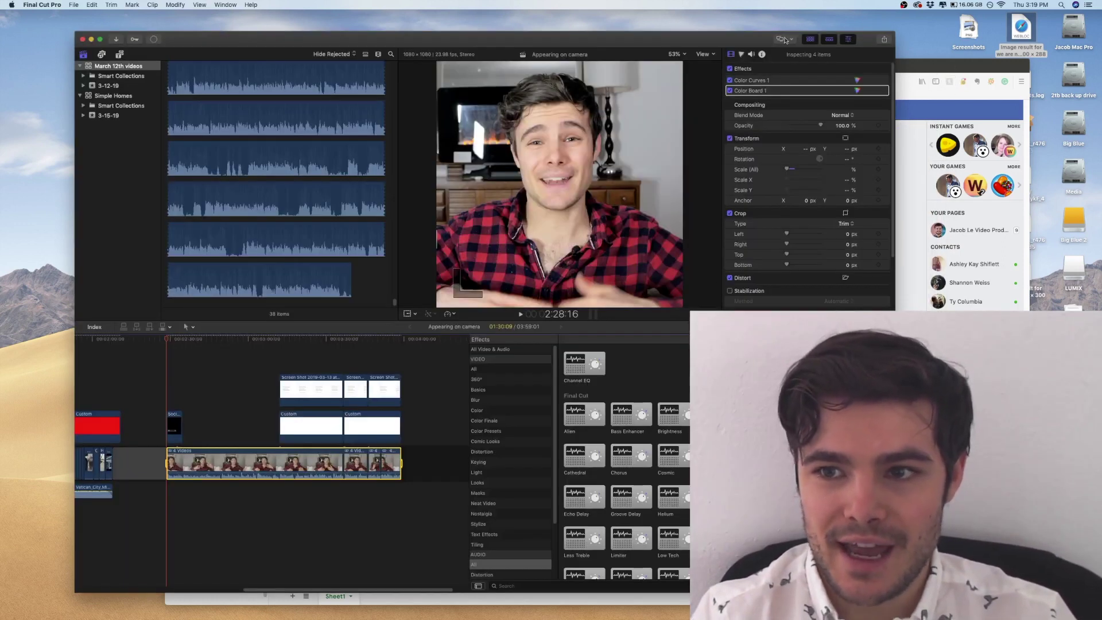
Switch to Firefox and bring up the post area of the Jacob Le Video Production Facebook page
{"action": "left_click_drag", "start_coordinate": [740, 42], "coordinate": [738, 39]}
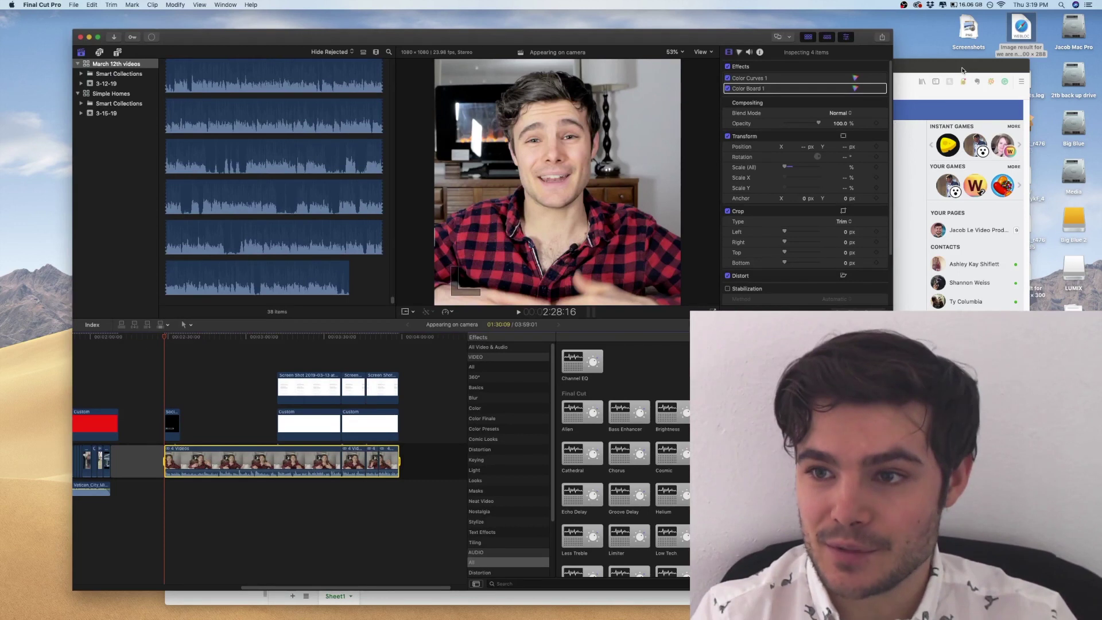
{"action": "key", "text": "super+Tab"}
{"action": "left_click", "coordinate": [309, 66]}
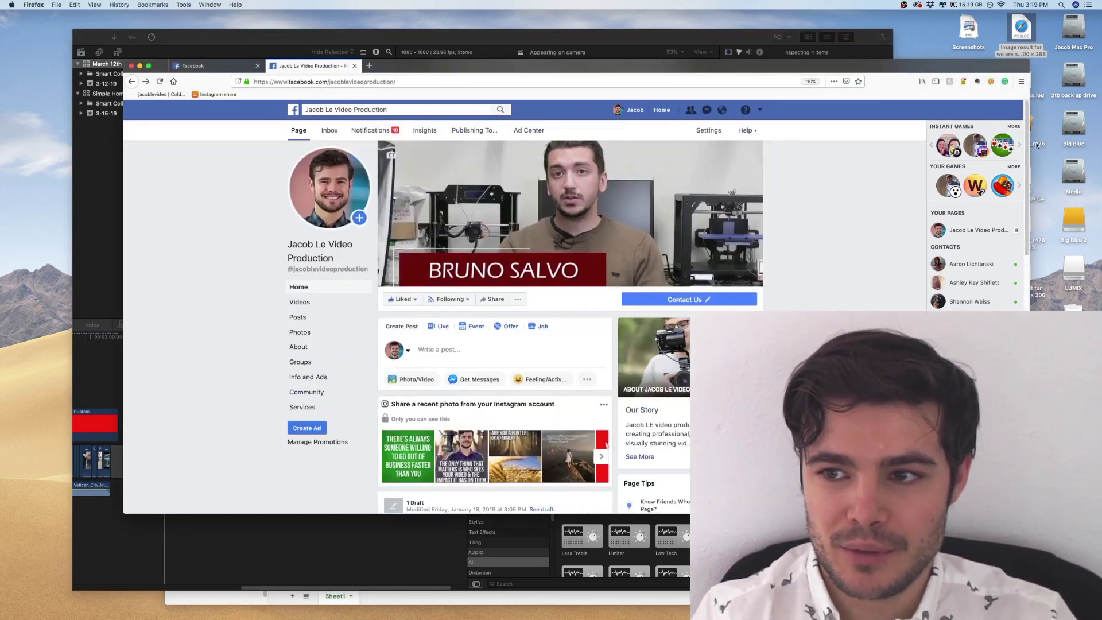
{"action": "scroll", "coordinate": [1024, 186], "scroll_direction": "down", "scroll_amount": 3}
{"action": "scroll", "coordinate": [1024, 186], "scroll_direction": "down", "scroll_amount": 3}
{"action": "scroll", "coordinate": [396, 272], "scroll_direction": "up", "scroll_amount": 3}
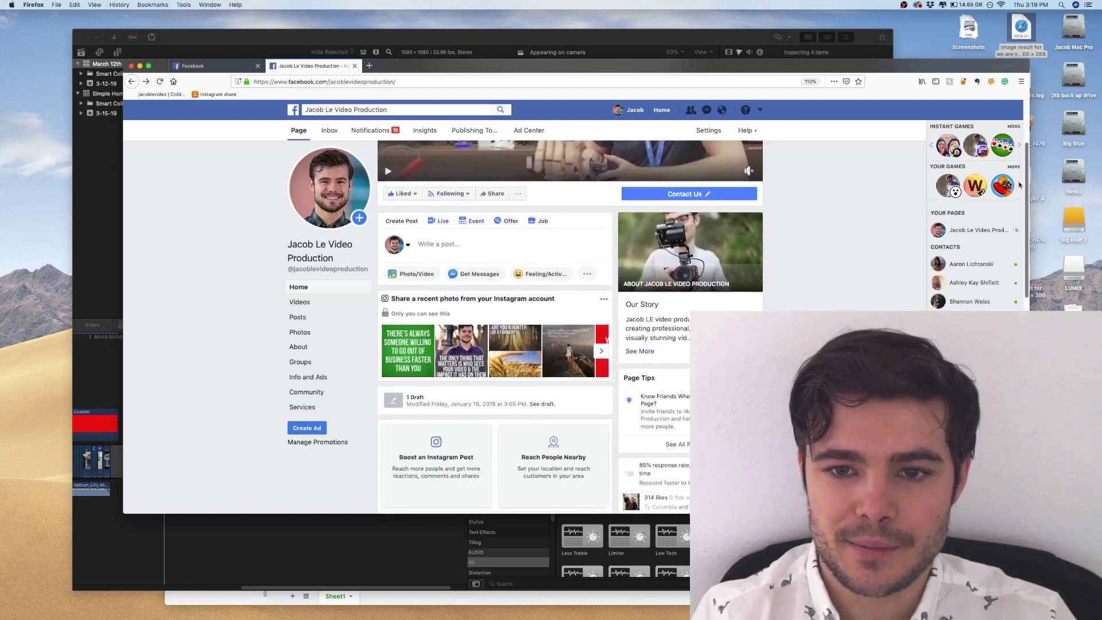
Start a new post on the page and choose to upload a photo or video to it
{"action": "left_click", "coordinate": [466, 242]}
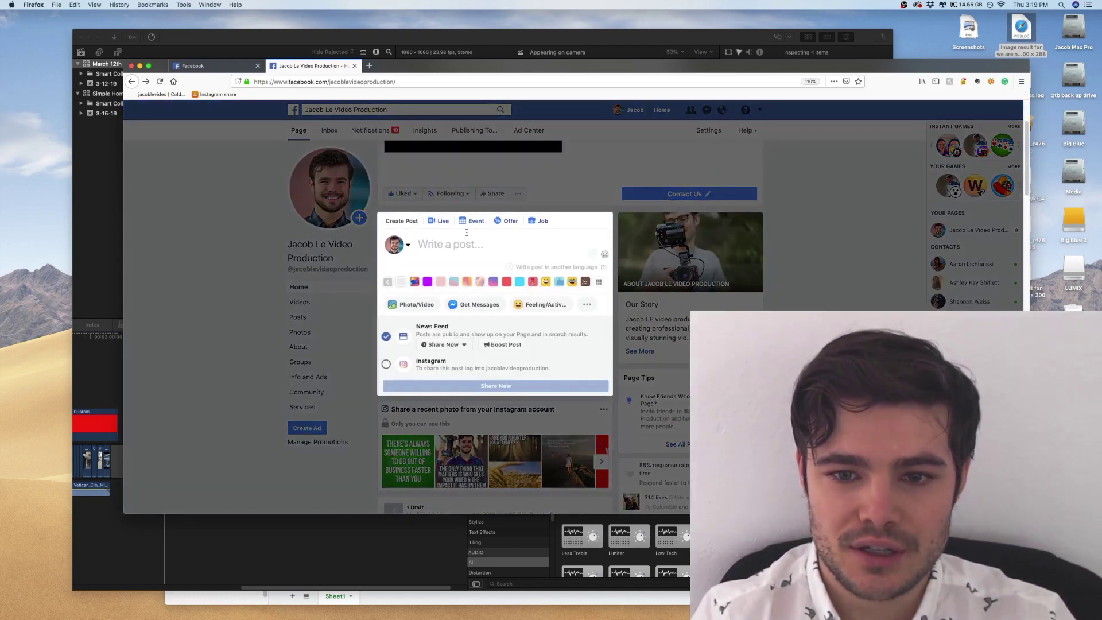
{"action": "left_click", "coordinate": [428, 304]}
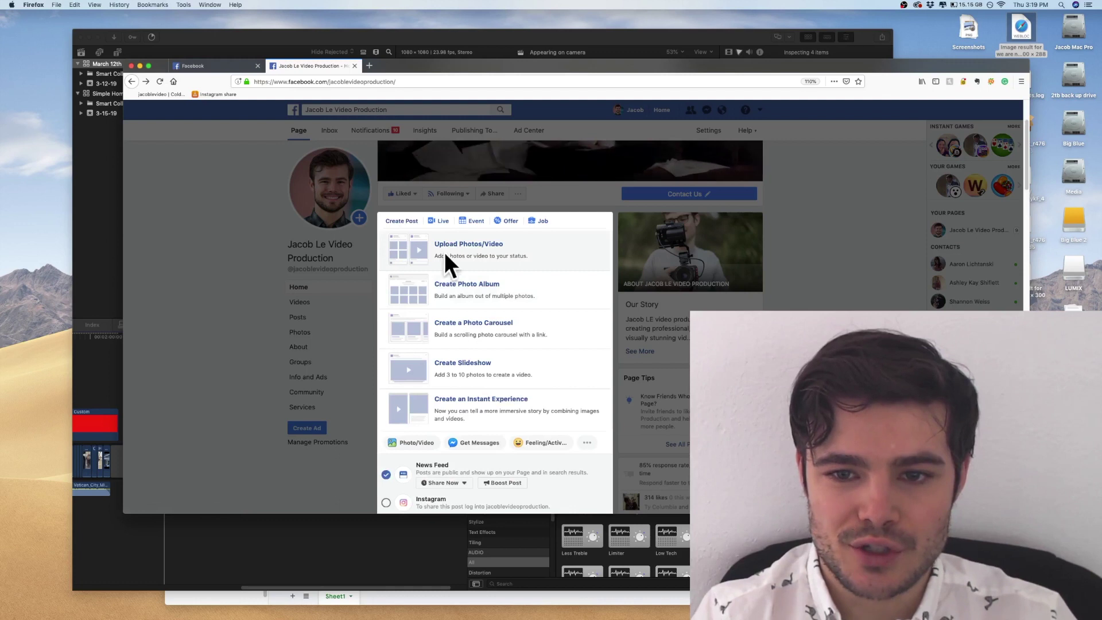
{"action": "left_click", "coordinate": [463, 250]}
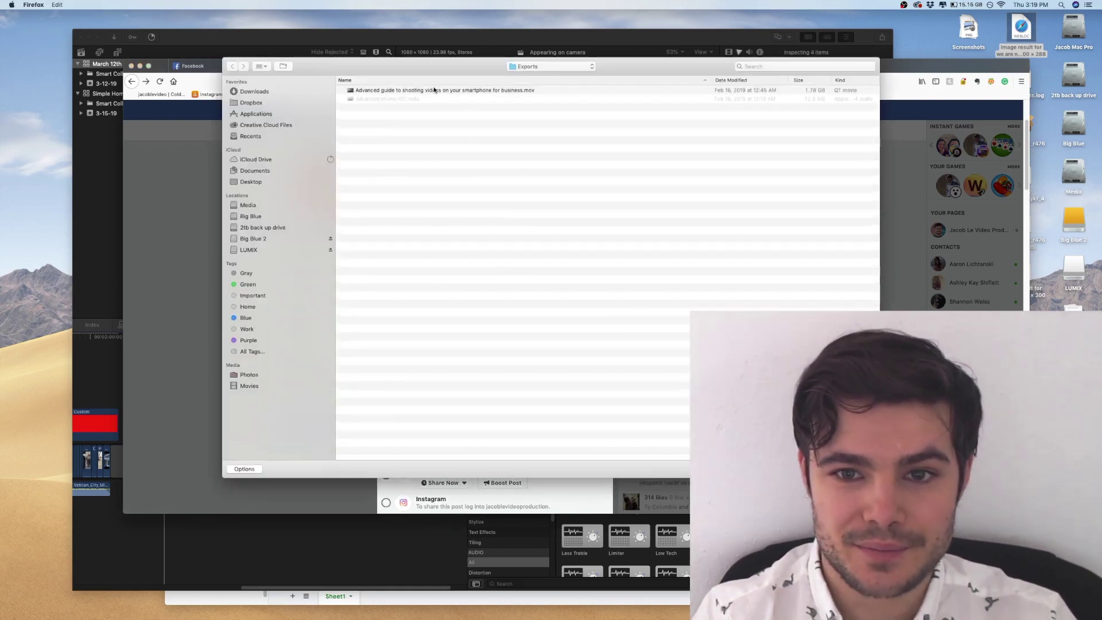
Close the "Appearing on camera" video preview and upload "Instagram for Facebook.mov" from the Exports folder
{"action": "left_click", "coordinate": [543, 67]}
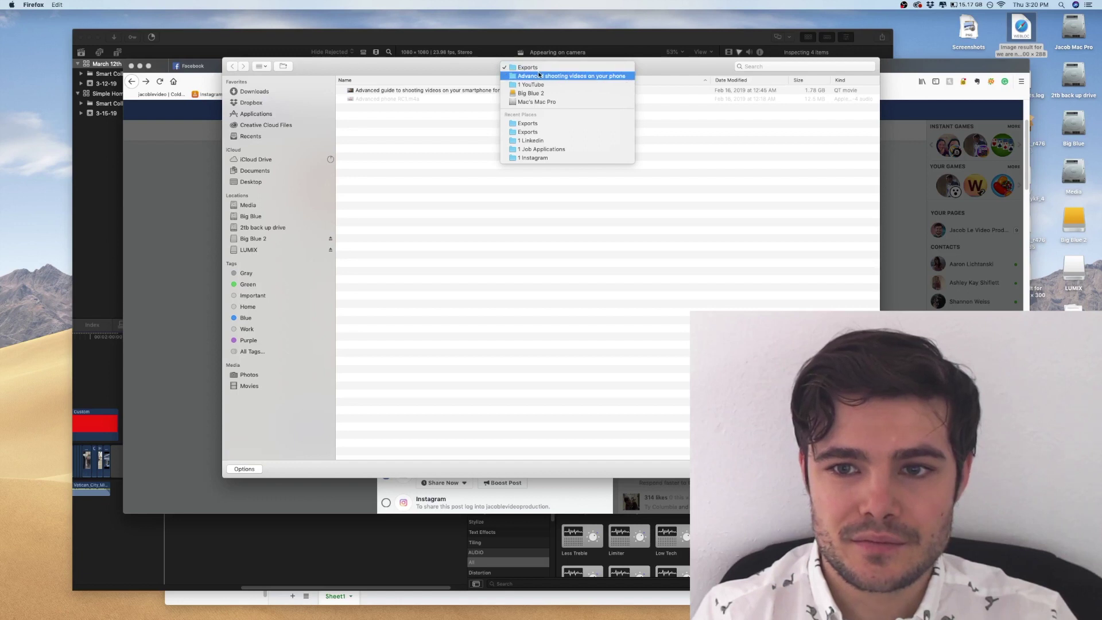
{"action": "left_click", "coordinate": [542, 33]}
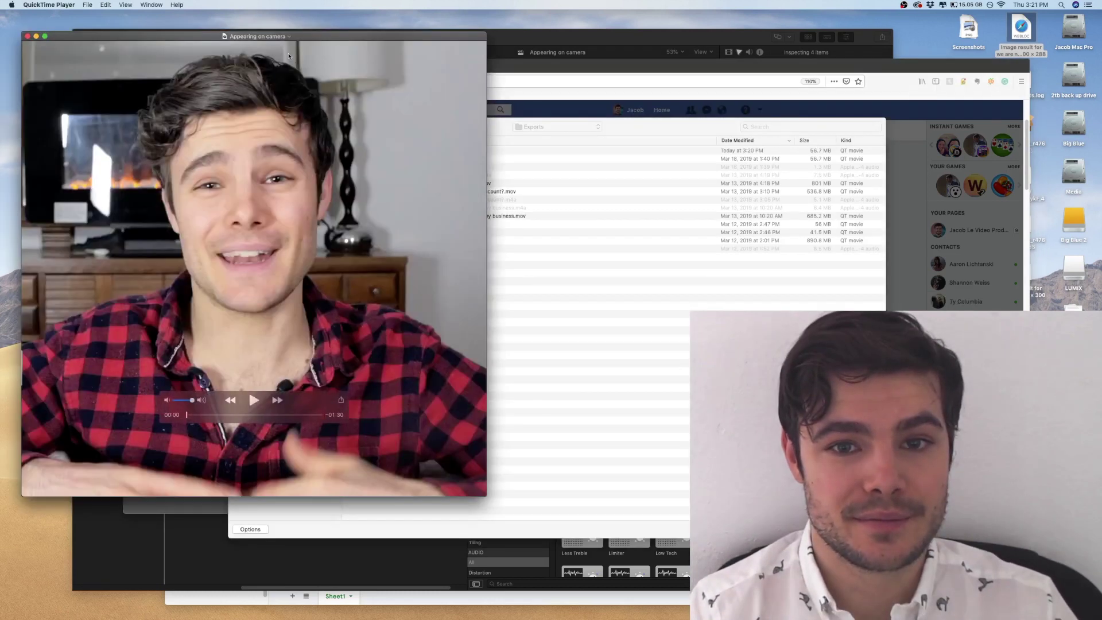
{"action": "left_click", "coordinate": [27, 36]}
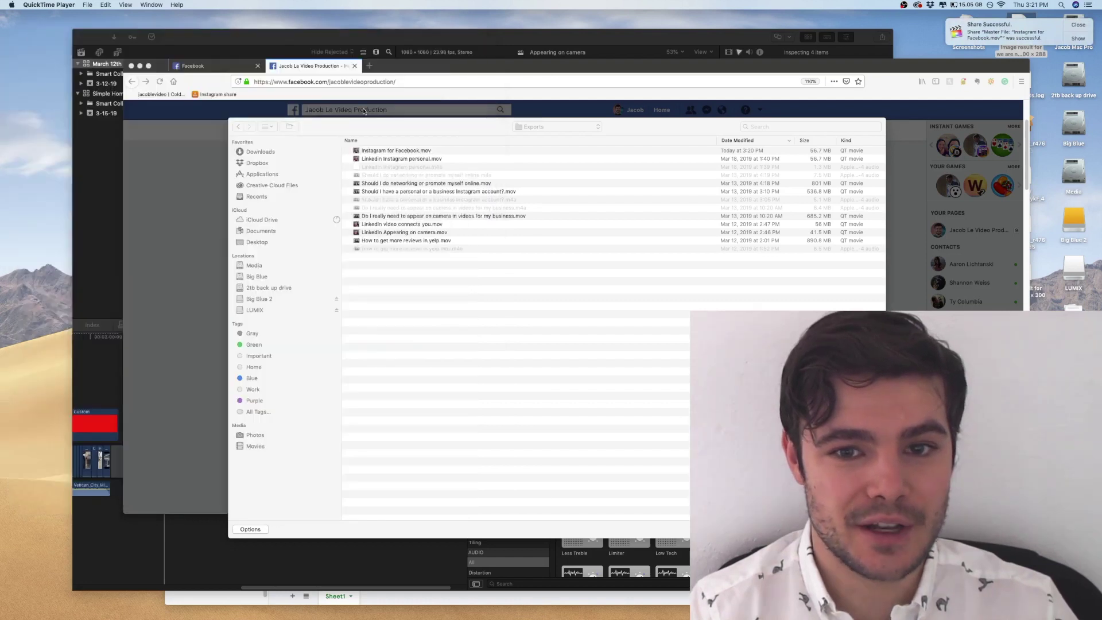
{"action": "left_click", "coordinate": [409, 150]}
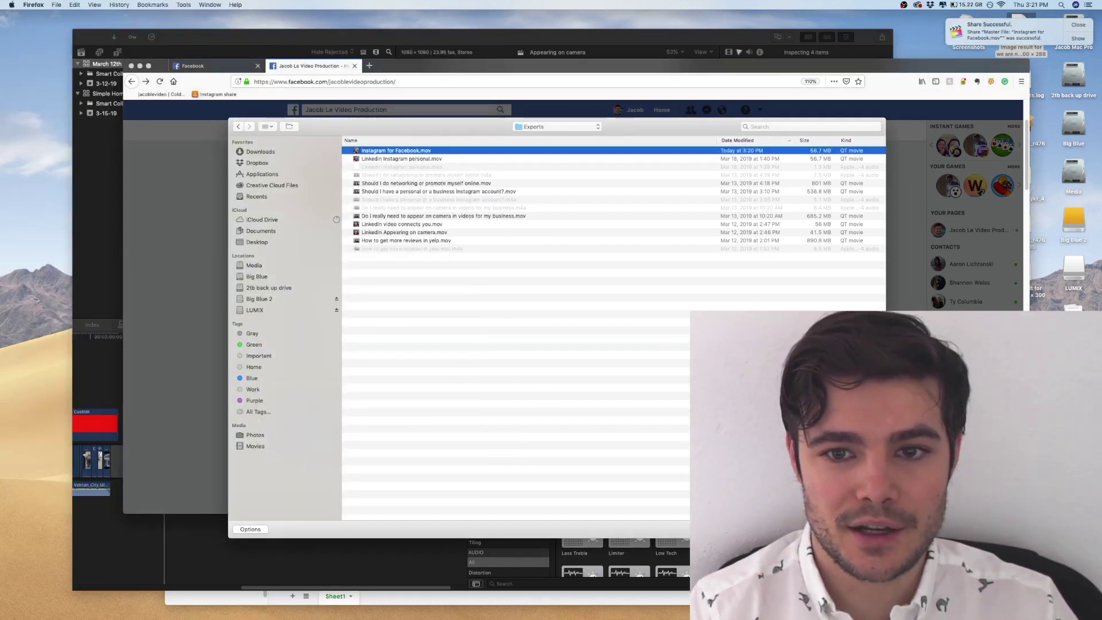
{"action": "key", "text": "Return"}
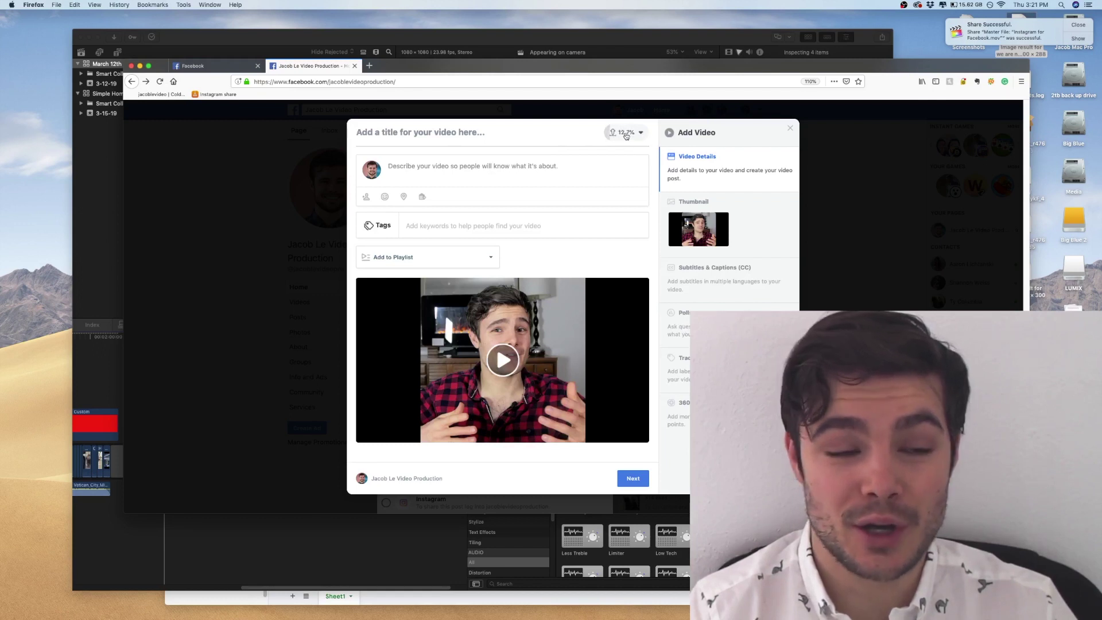
Title the video "Is Organic Reach Better On A Personal Instagram Account Vs A Business Account"
{"action": "left_click_drag", "start_coordinate": [640, 67], "coordinate": [624, 48]}
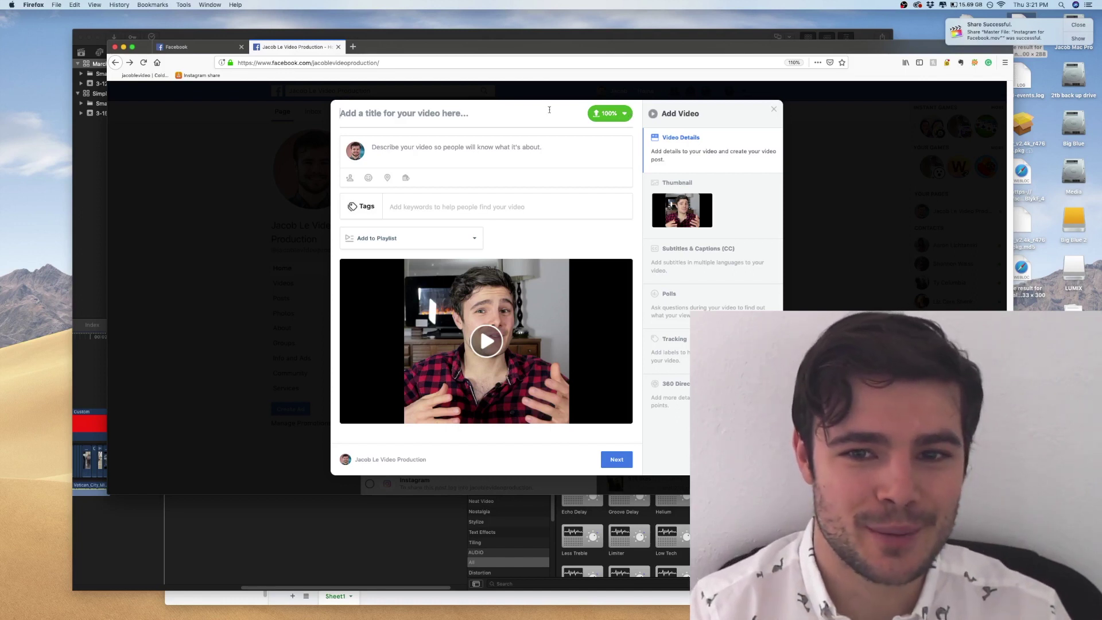
{"action": "left_click_drag", "start_coordinate": [443, 49], "coordinate": [426, 56]}
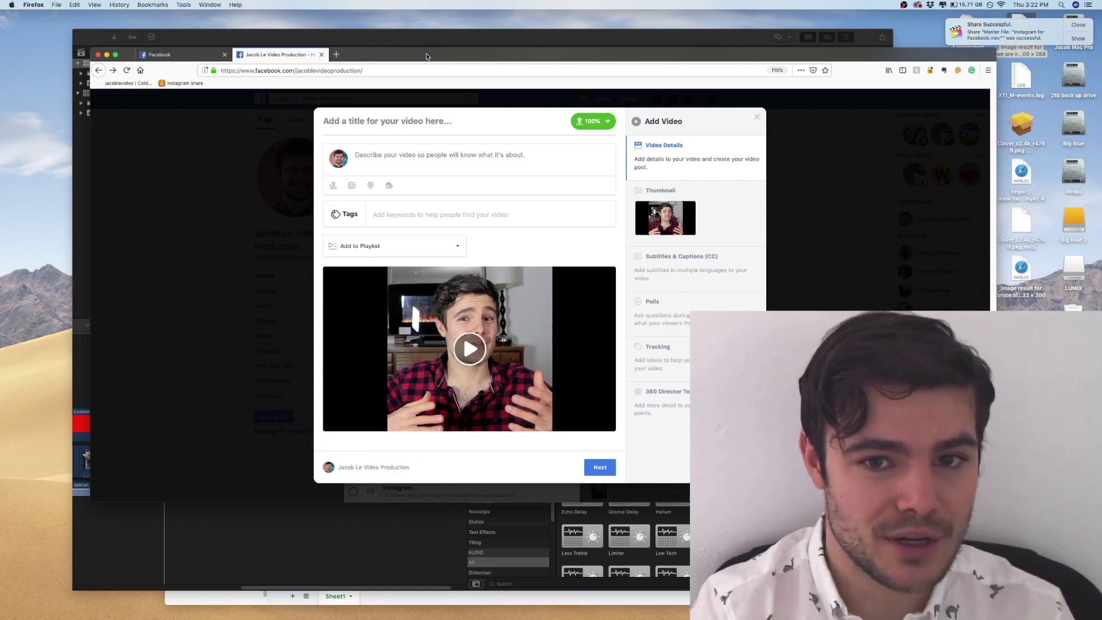
{"action": "type", "text": "Is"}
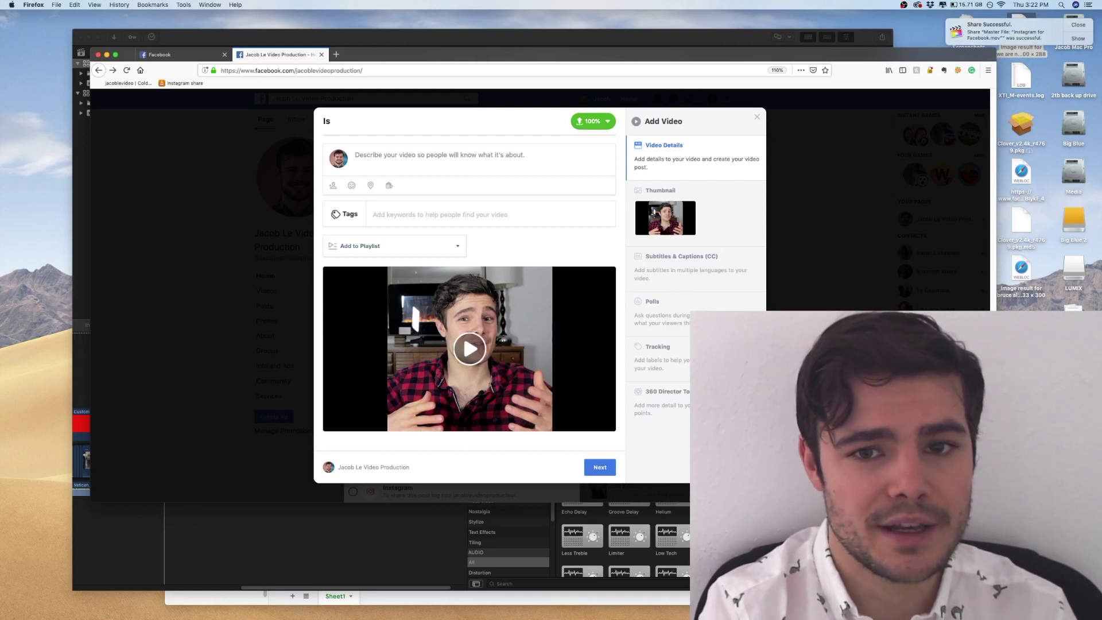
{"action": "type", "text": " organic r"}
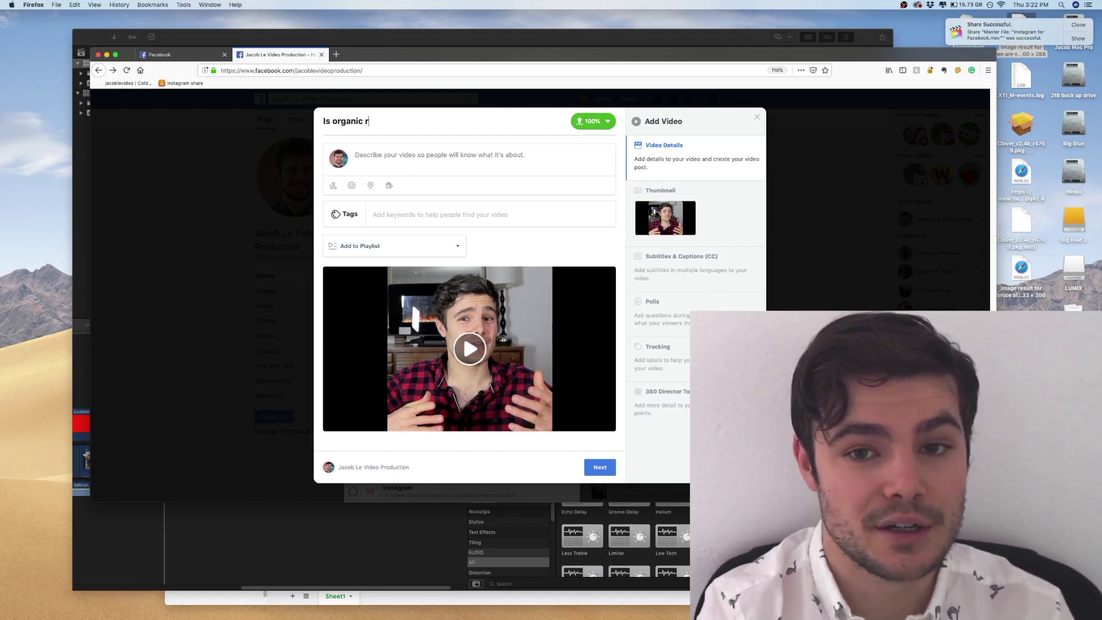
{"action": "type", "text": "each so"}
{"action": "key", "text": "BackSpace"}
{"action": "key", "text": "BackSpace"}
{"action": "key", "text": "BackSpace"}
{"action": "key", "text": "BackSpace"}
{"action": "key", "text": "BackSpace"}
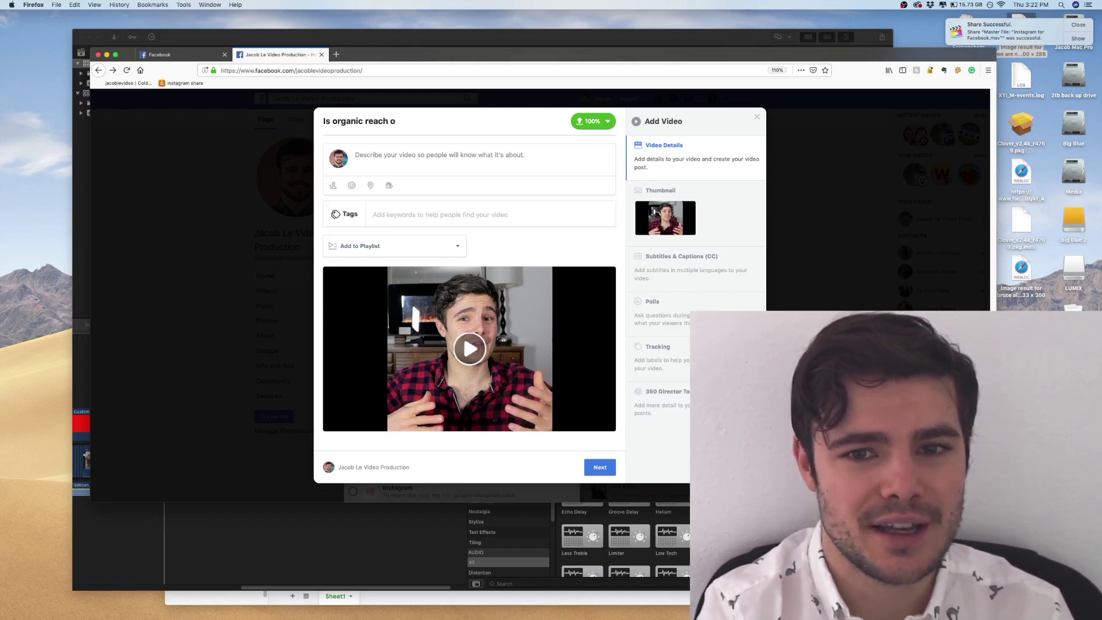
{"action": "key", "text": "BackSpace"}
{"action": "key", "text": "BackSpace"}
{"action": "key", "text": "BackSpace"}
{"action": "key", "text": "BackSpace"}
{"action": "key", "text": "BackSpace"}
{"action": "key", "text": "BackSpace"}
{"action": "key", "text": "BackSpace"}
{"action": "key", "text": "BackSpace"}
{"action": "key", "text": "BackSpace"}
{"action": "key", "text": "BackSpace"}
{"action": "key", "text": "BackSpace"}
{"action": "type", "text": "O"}
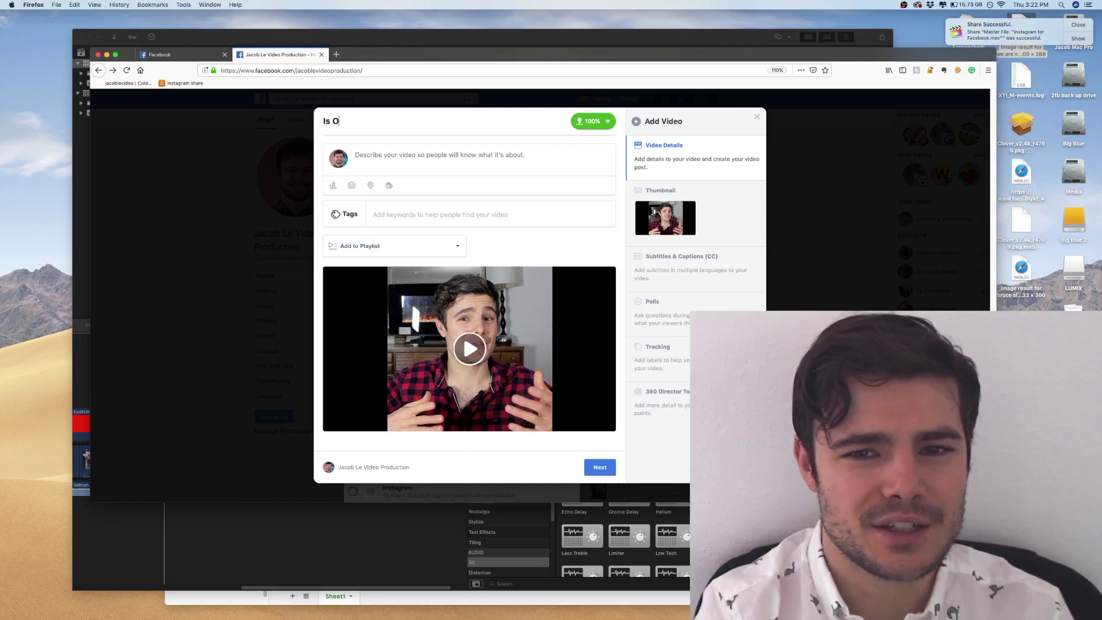
{"action": "type", "text": "rganic"}
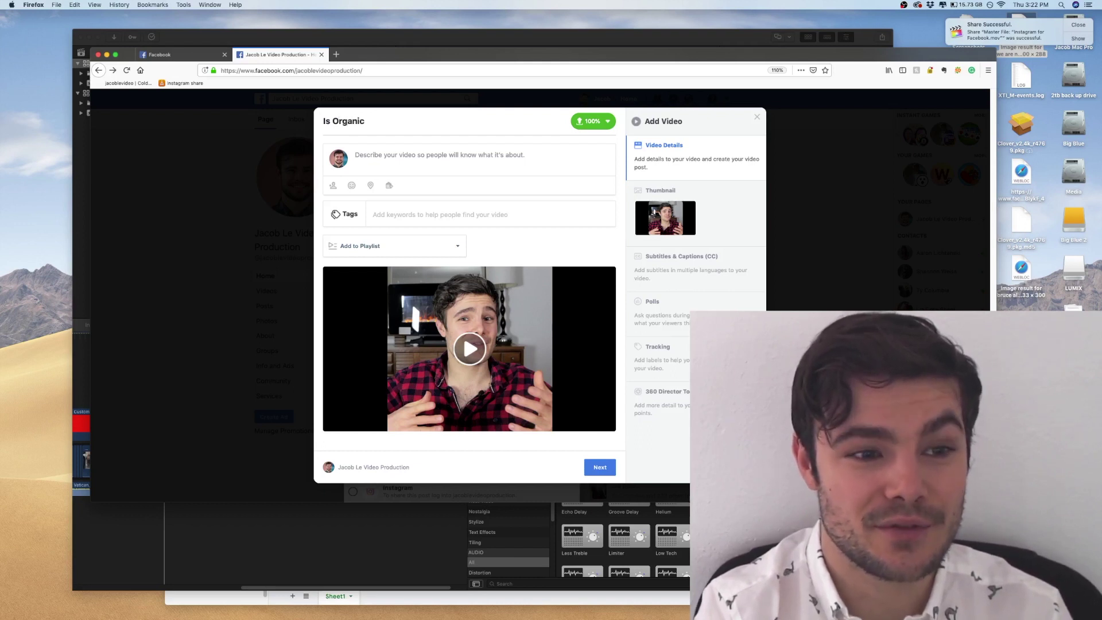
{"action": "type", "text": " Re"}
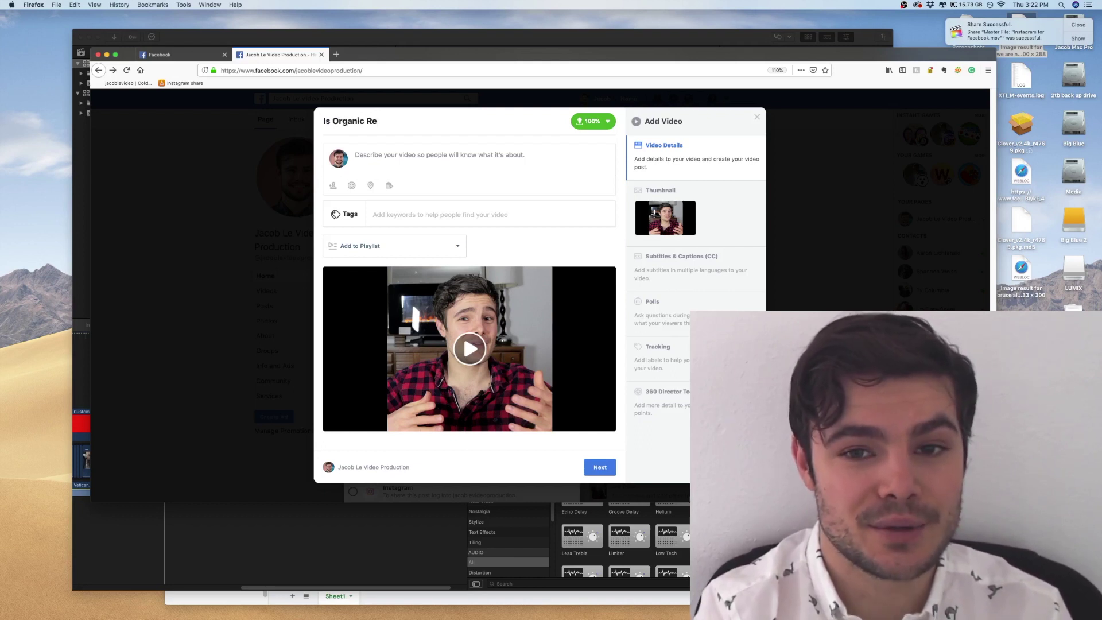
{"action": "type", "text": "ach B"}
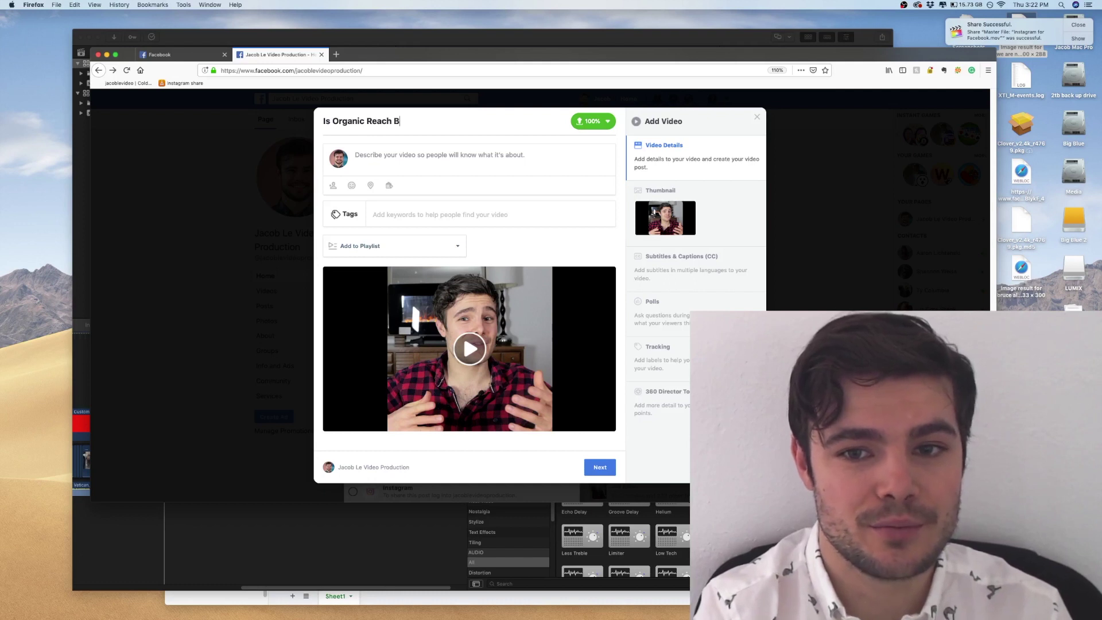
{"action": "type", "text": "etter On a"}
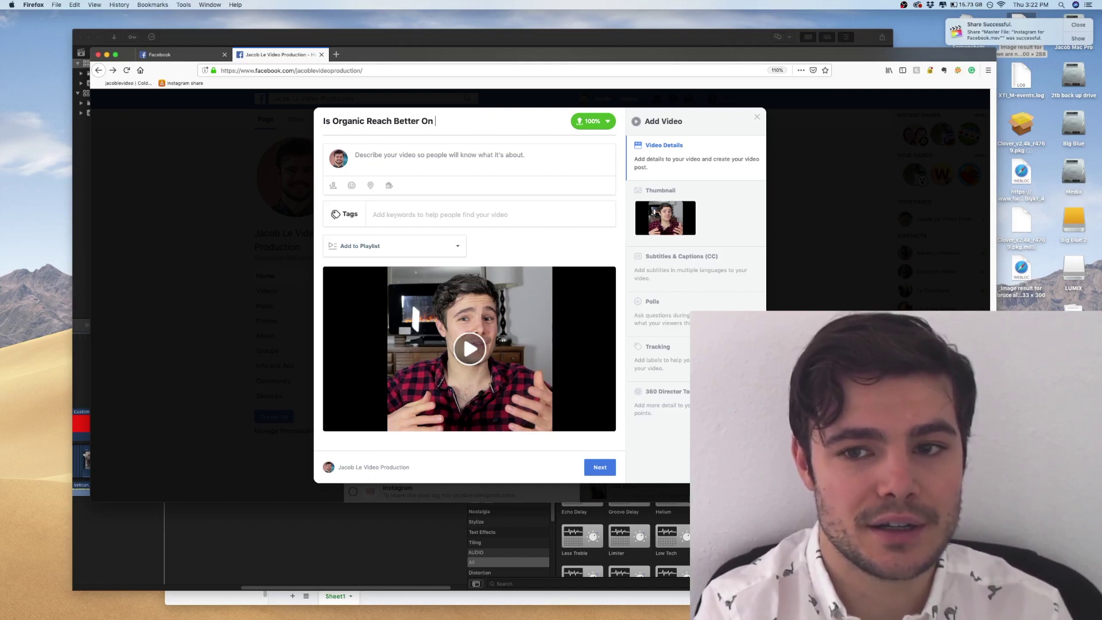
{"action": "key", "text": "BackSpace"}
{"action": "key", "text": "BackSpace"}
{"action": "type", "text": "A "}
{"action": "type", "text": "Persoan l"}
{"action": "key", "text": "BackSpace"}
{"action": "key", "text": "BackSpace"}
{"action": "key", "text": "BackSpace"}
{"action": "key", "text": "BackSpace"}
{"action": "key", "text": "BackSpace"}
{"action": "type", "text": "onal Instagram Account Vs A"}
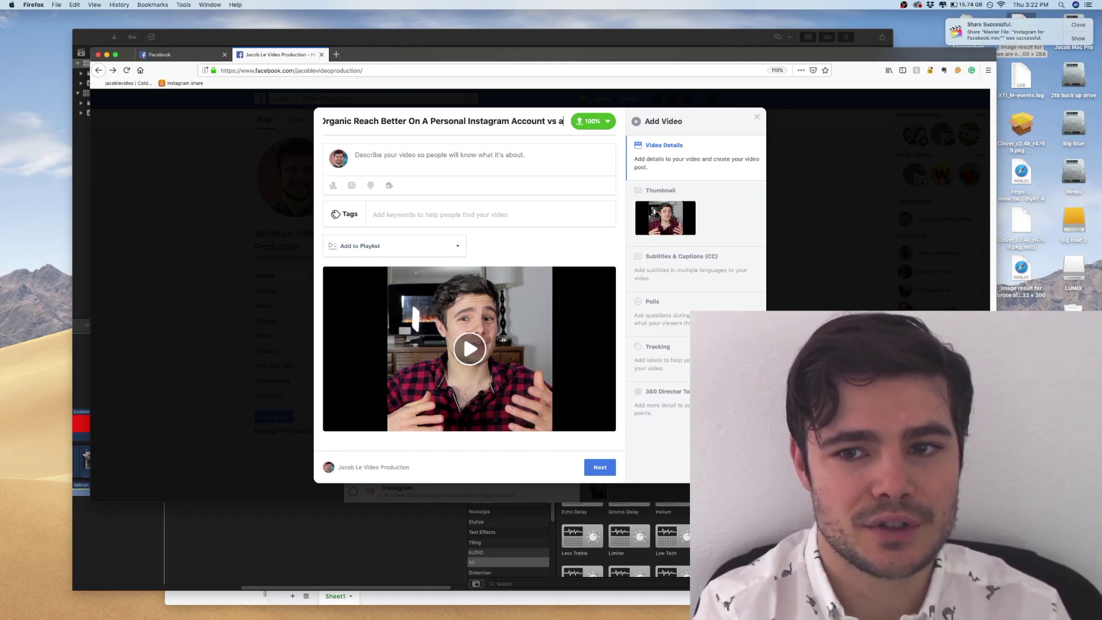
{"action": "type", "text": " Business"}
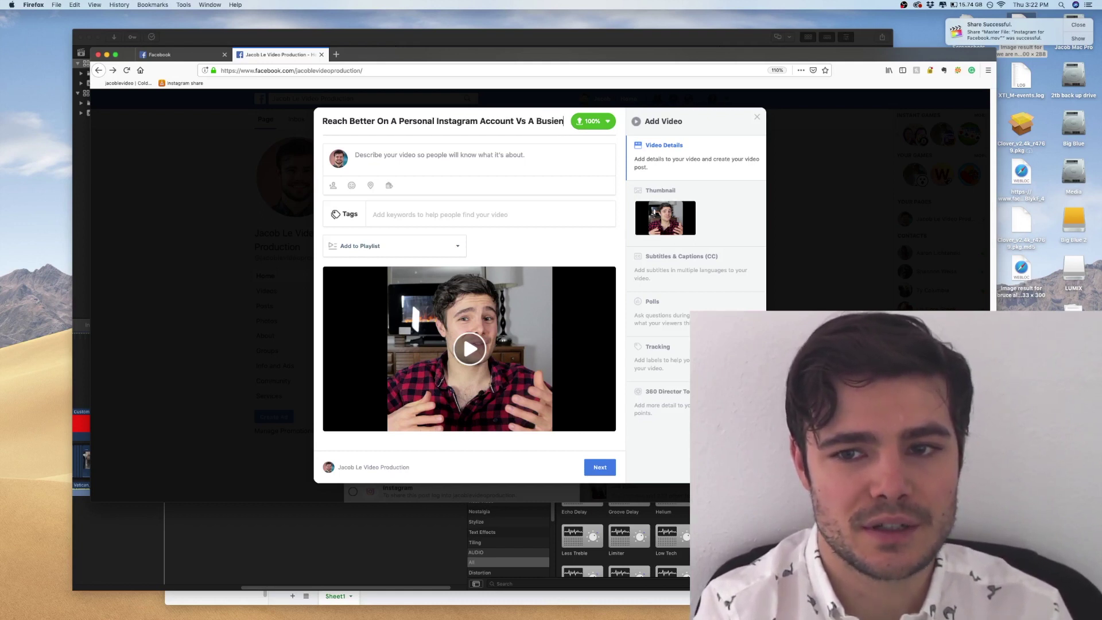
{"action": "type", "text": " Account"}
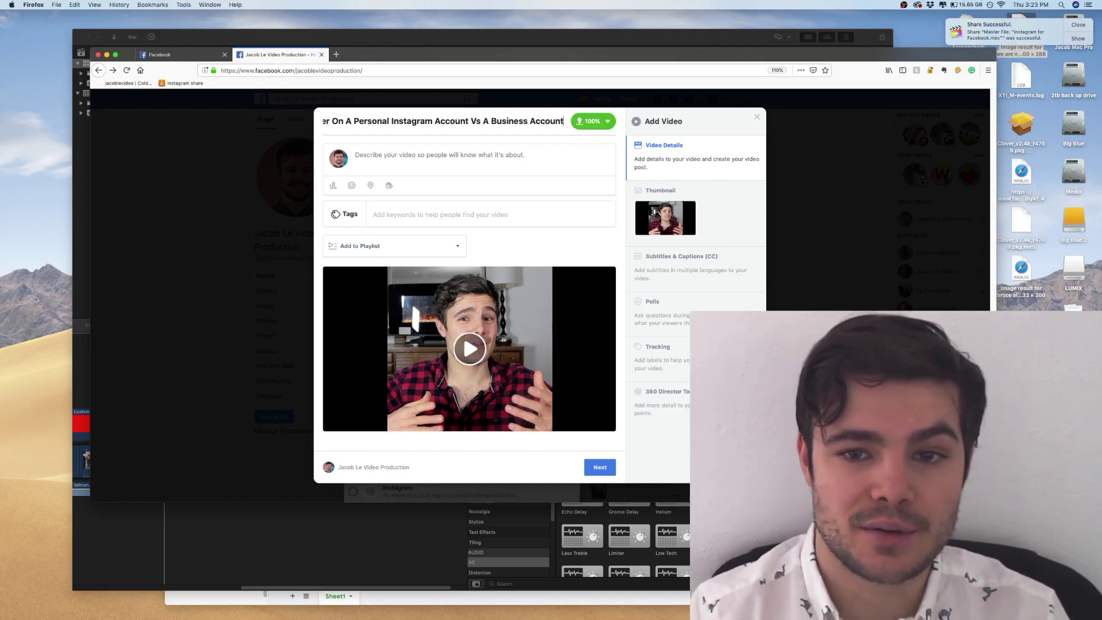
Write a video description opening with "Is it worth switching over your Instagram to a business account?" and ending with a request to tag a friend
{"action": "left_click", "coordinate": [438, 152]}
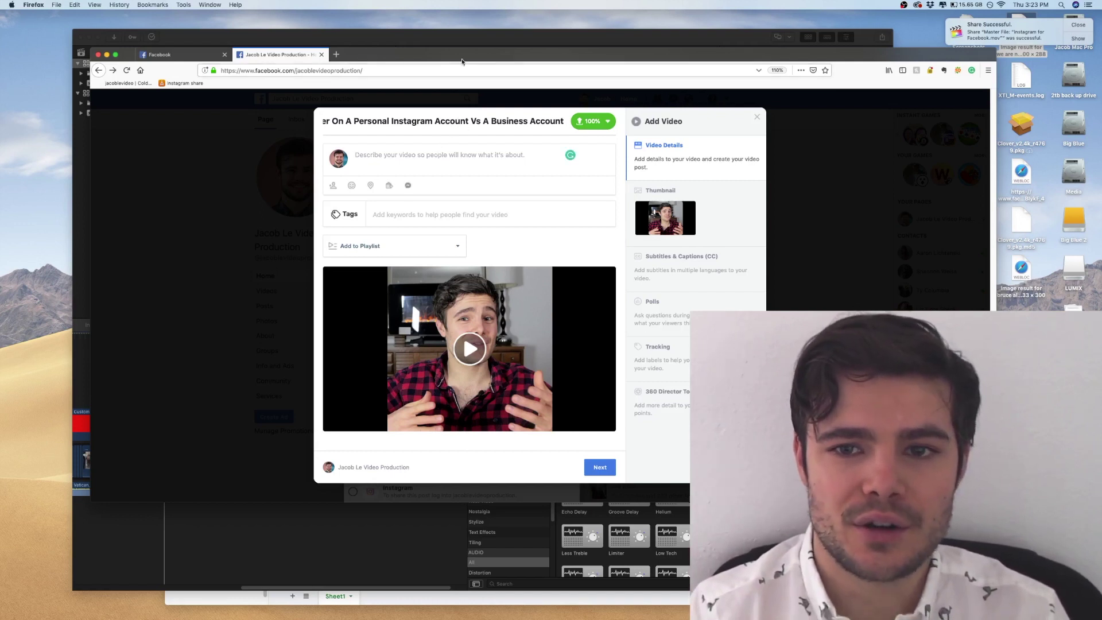
{"action": "left_click_drag", "start_coordinate": [462, 62], "coordinate": [455, 65]}
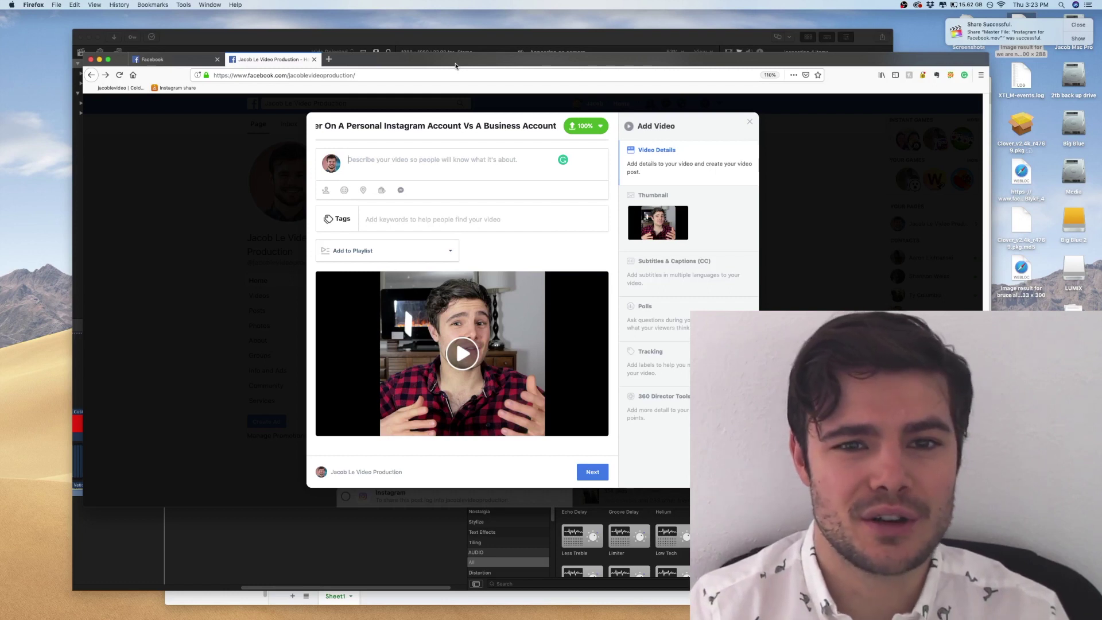
{"action": "left_click_drag", "start_coordinate": [456, 65], "coordinate": [455, 56]}
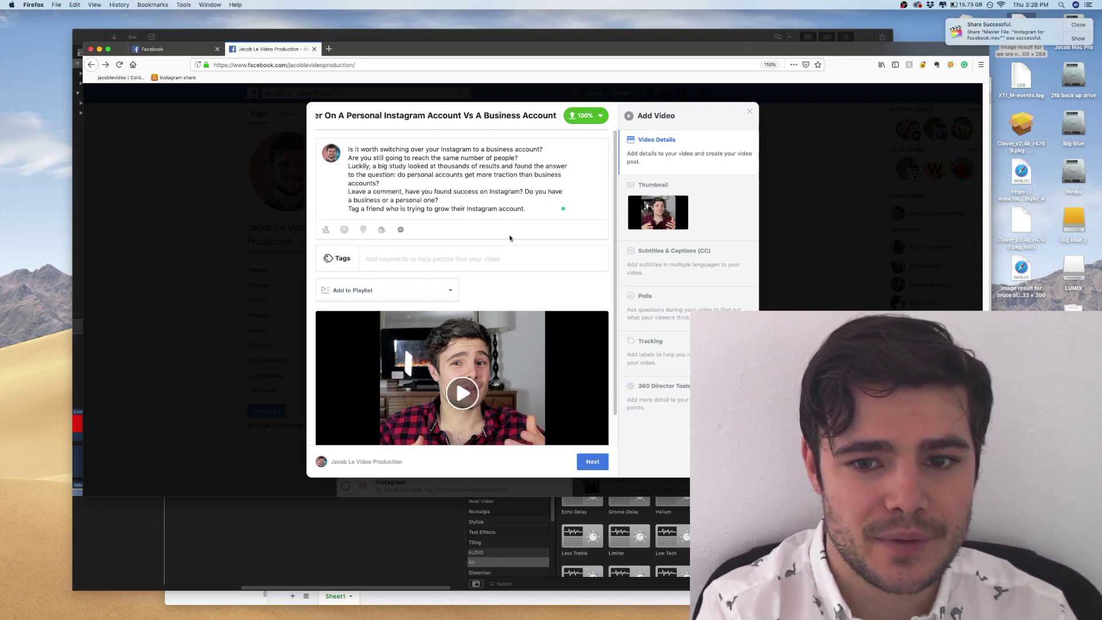
Add the tag "instagram personal vs business account" to the video
{"action": "type", "text": "instagram"}
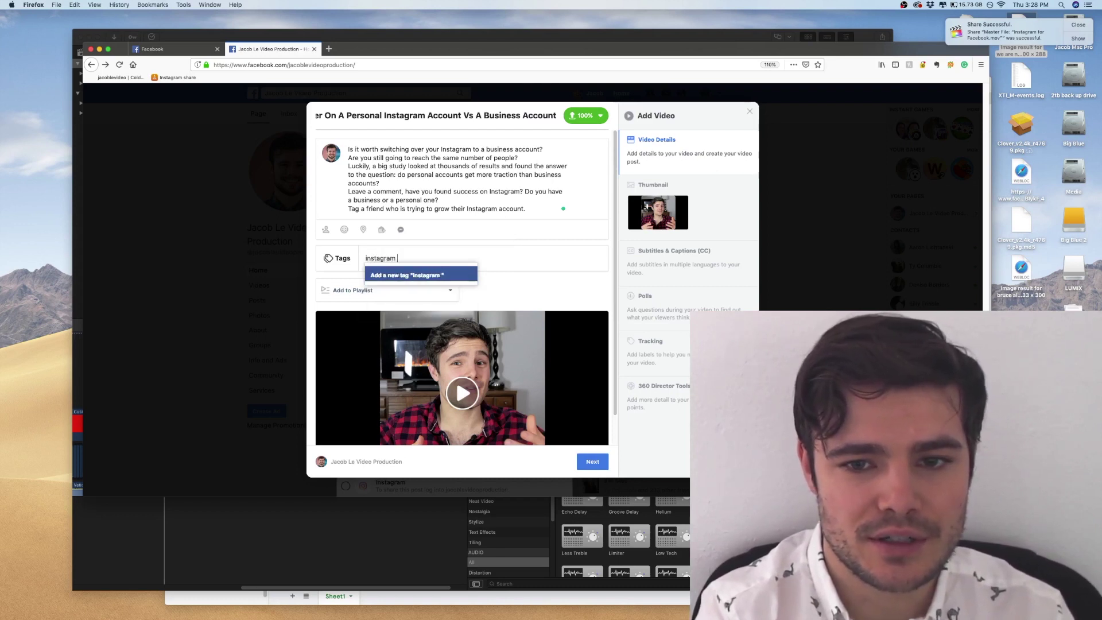
{"action": "type", "text": " personal "}
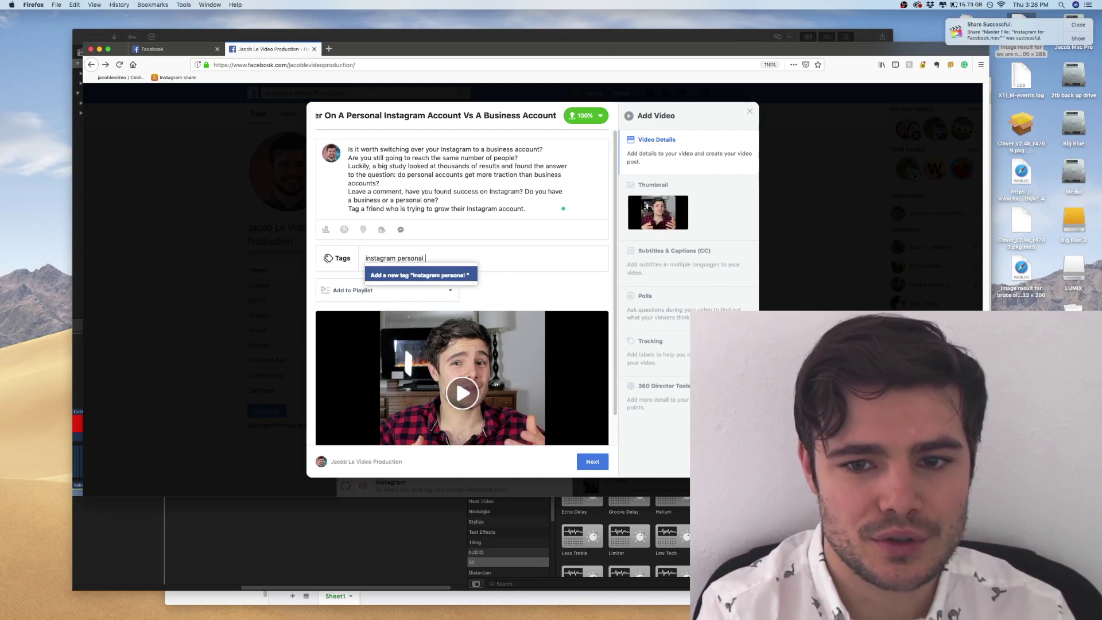
{"action": "type", "text": "vs business account"}
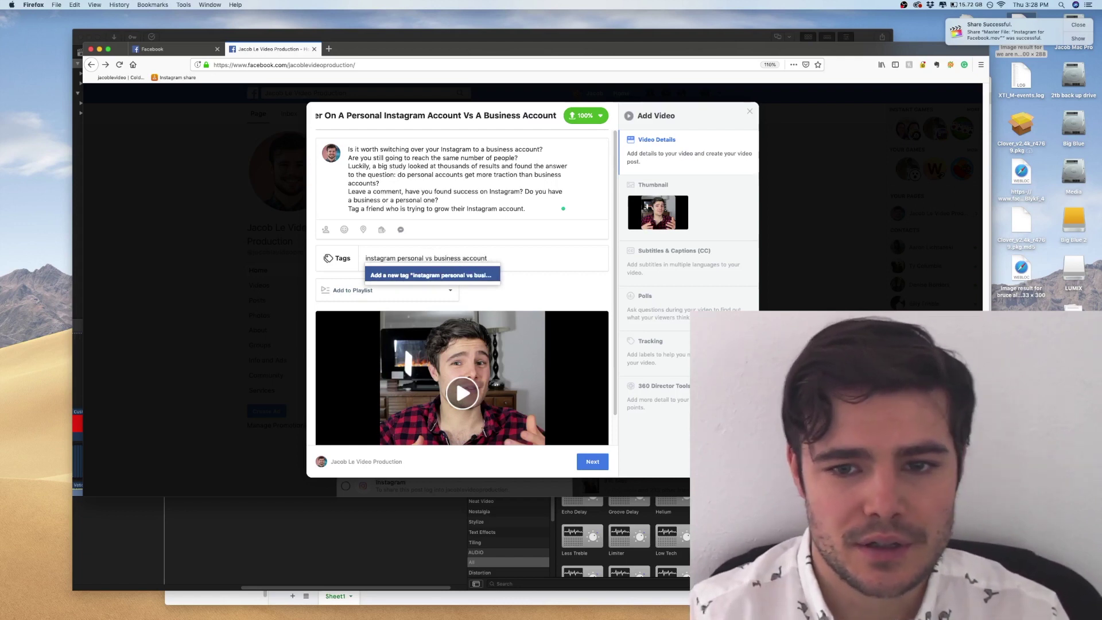
{"action": "left_click_drag", "start_coordinate": [501, 256], "coordinate": [344, 258]}
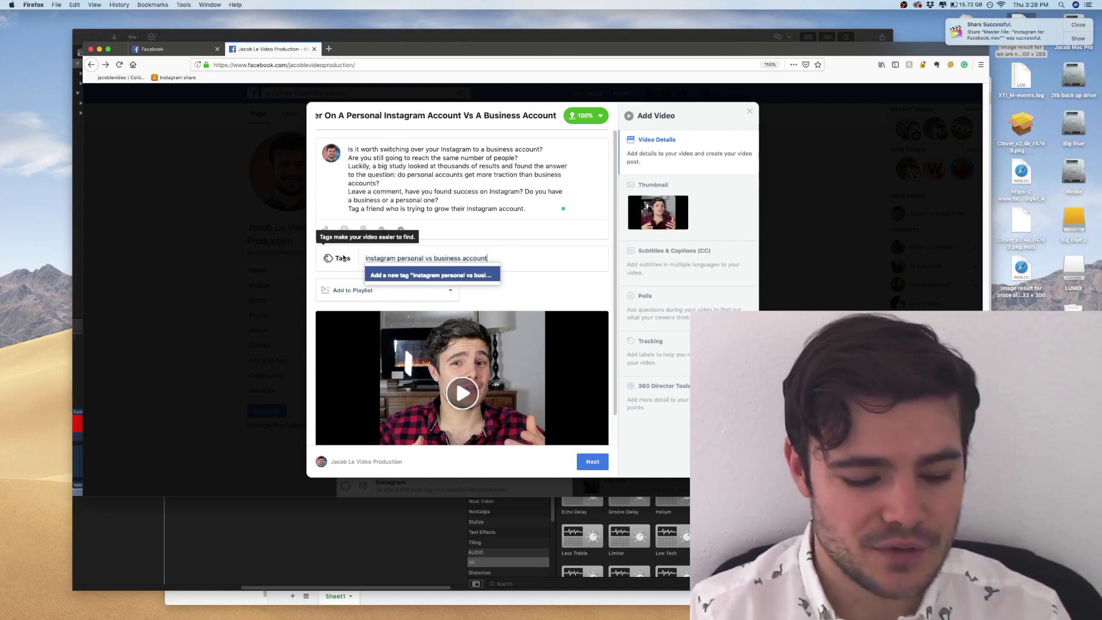
{"action": "key", "text": "Return"}
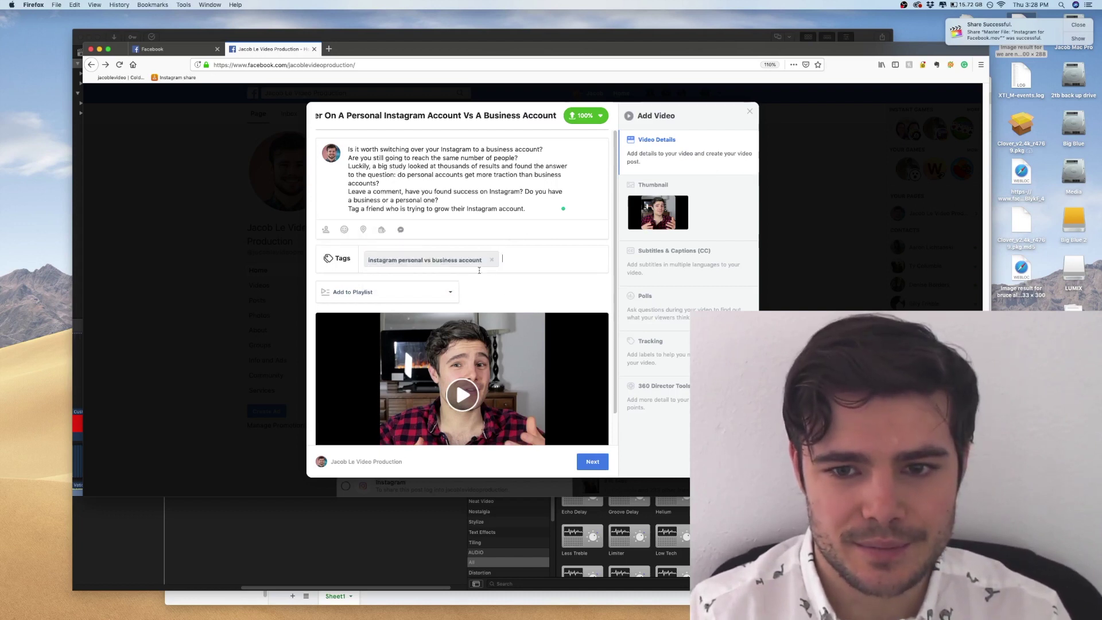
Add the further video tags "instagram business account vs personal" and "switch instagram to business"
{"action": "type", "text": "instagtra"}
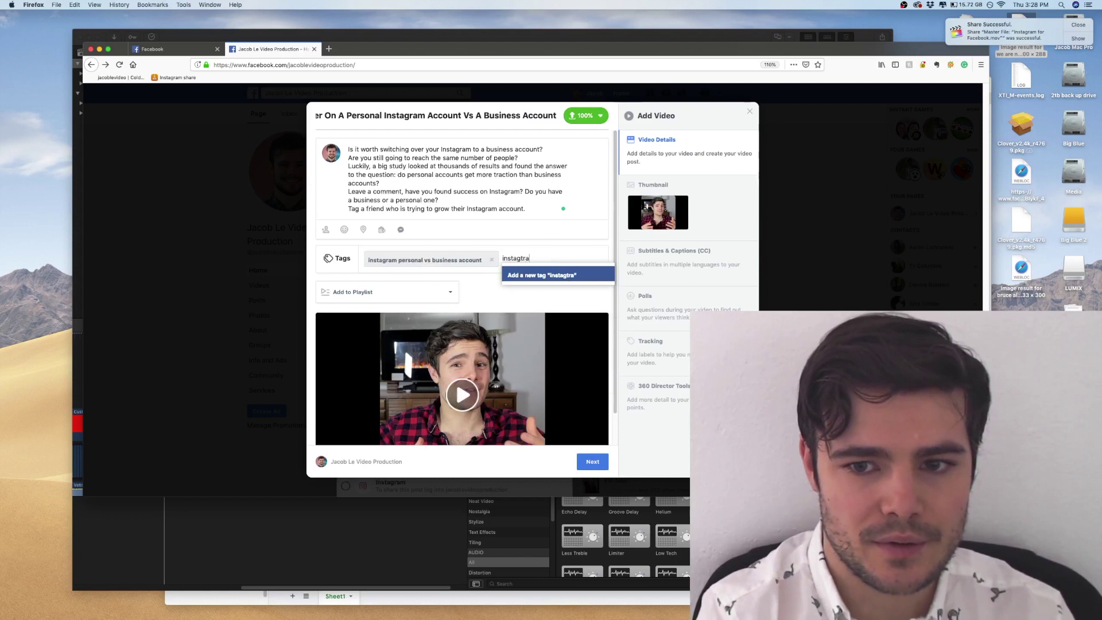
{"action": "key", "text": "BackSpace"}
{"action": "key", "text": "BackSpace"}
{"action": "type", "text": "ram business account vs pero"}
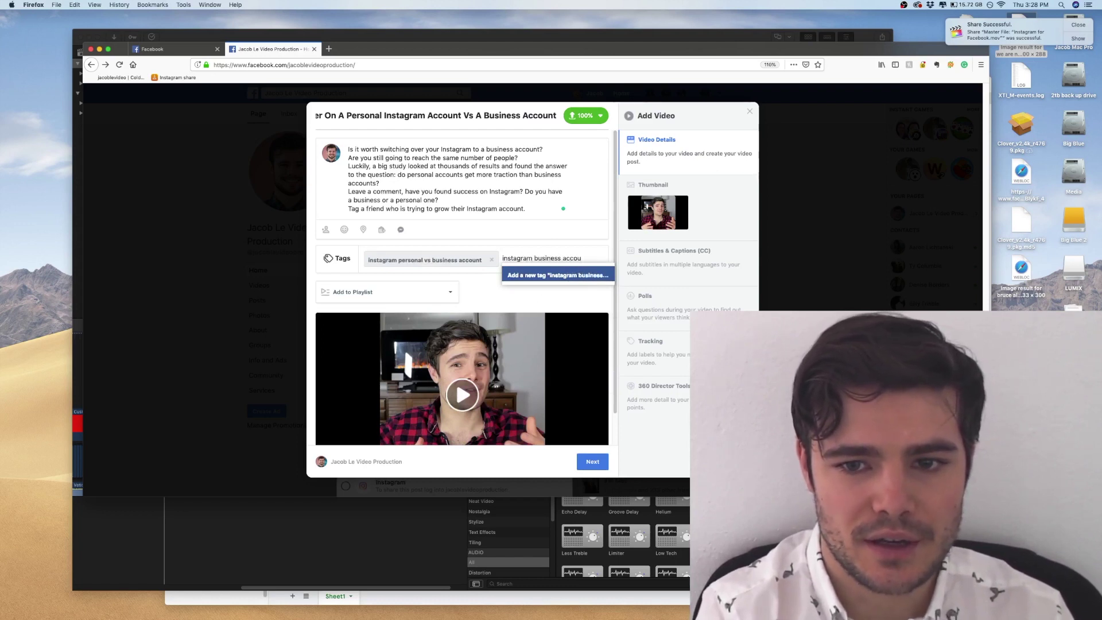
{"action": "type", "text": "s"}
{"action": "key", "text": "BackSpace"}
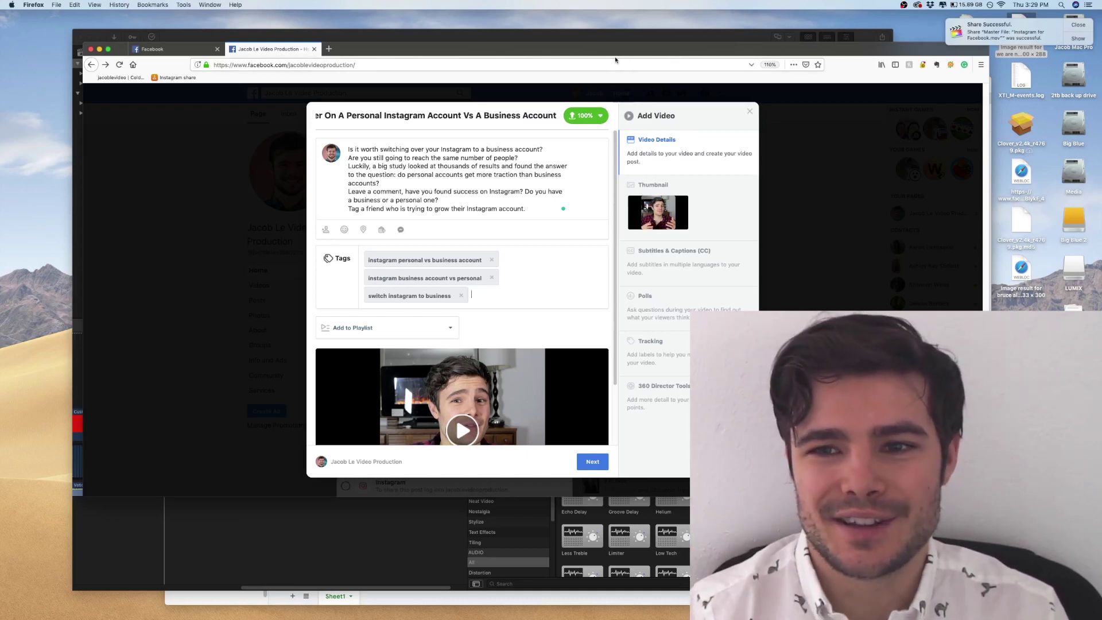
Browse the auto-generated thumbnail images and select one showing the speaker as the video's thumbnail
{"action": "left_click", "coordinate": [642, 191]}
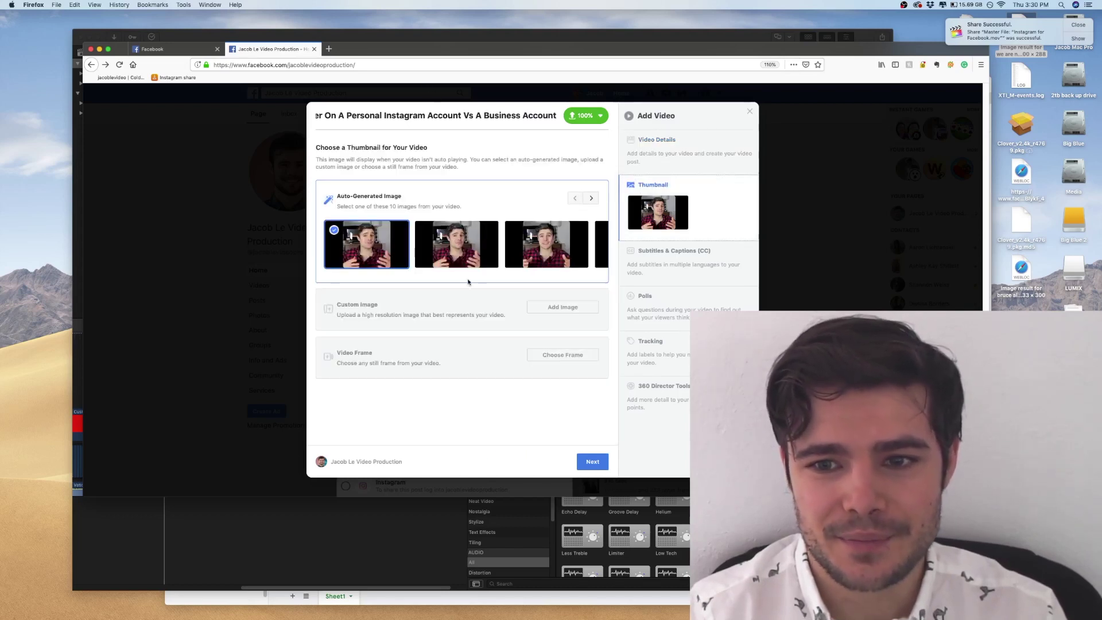
{"action": "left_click", "coordinate": [552, 246]}
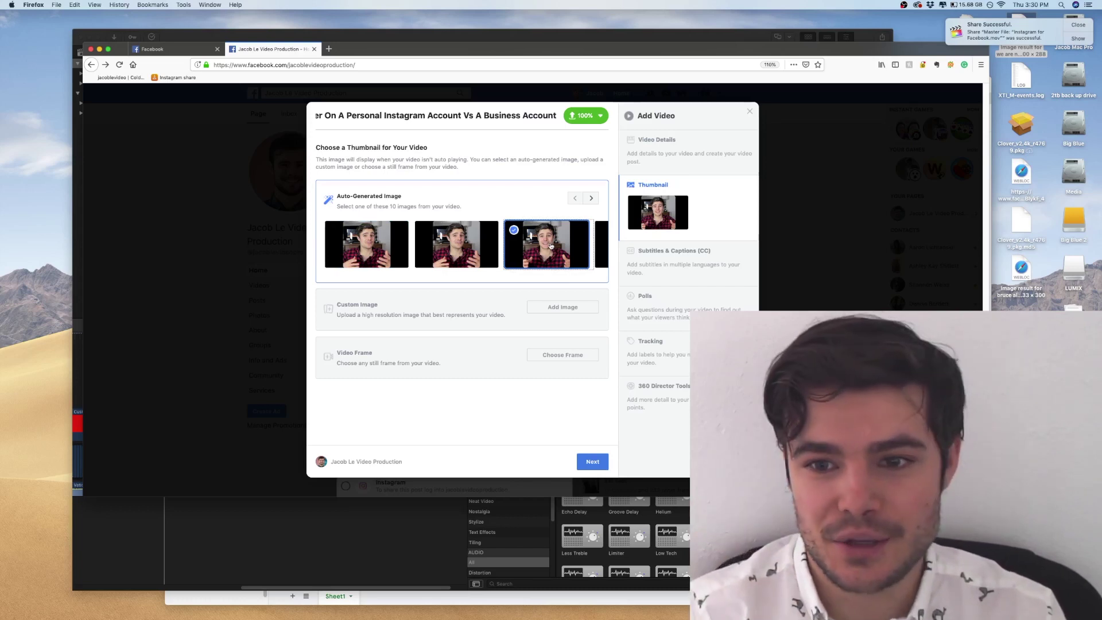
{"action": "left_click", "coordinate": [591, 198]}
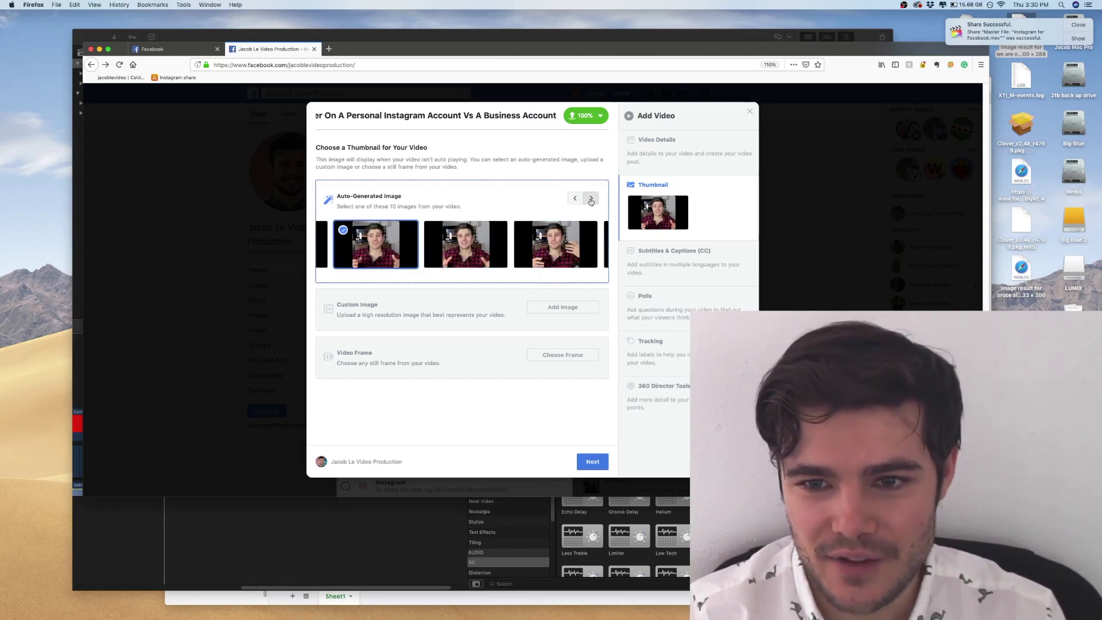
{"action": "left_click", "coordinate": [592, 198]}
{"action": "left_click", "coordinate": [592, 198]}
{"action": "left_click", "coordinate": [592, 198]}
{"action": "left_click", "coordinate": [575, 198]}
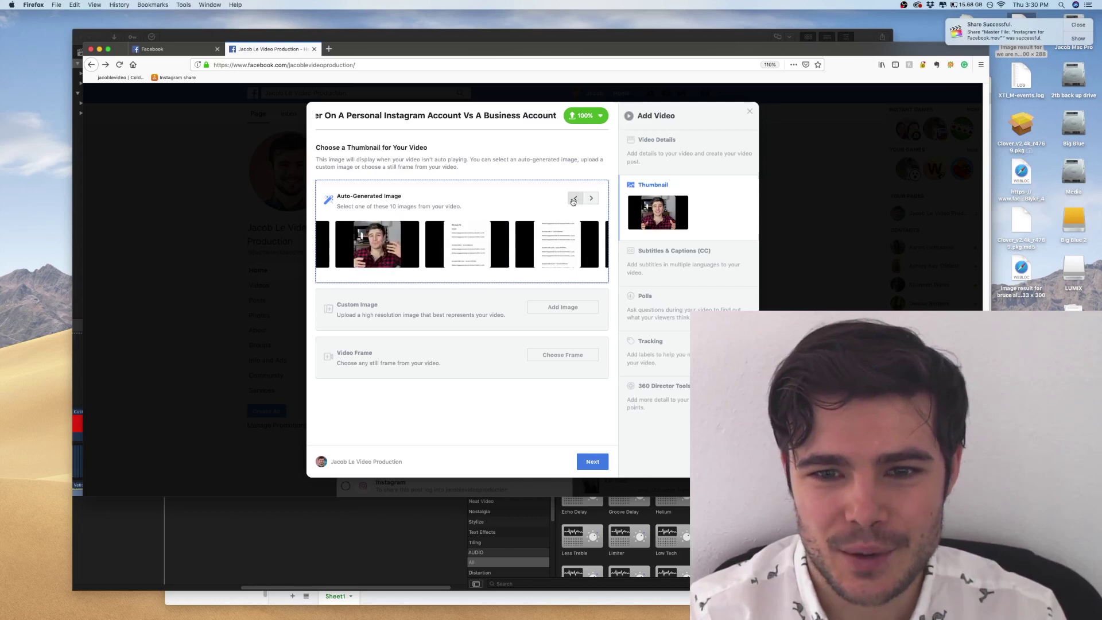
{"action": "left_click", "coordinate": [573, 199]}
{"action": "left_click", "coordinate": [374, 242]}
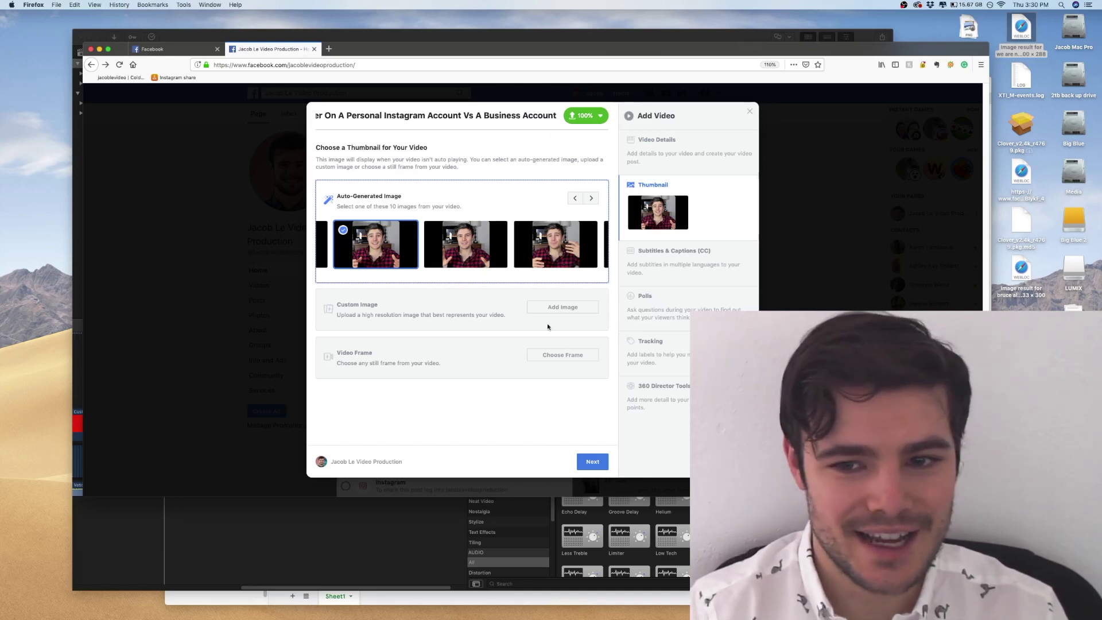
{"action": "left_click", "coordinate": [592, 198]}
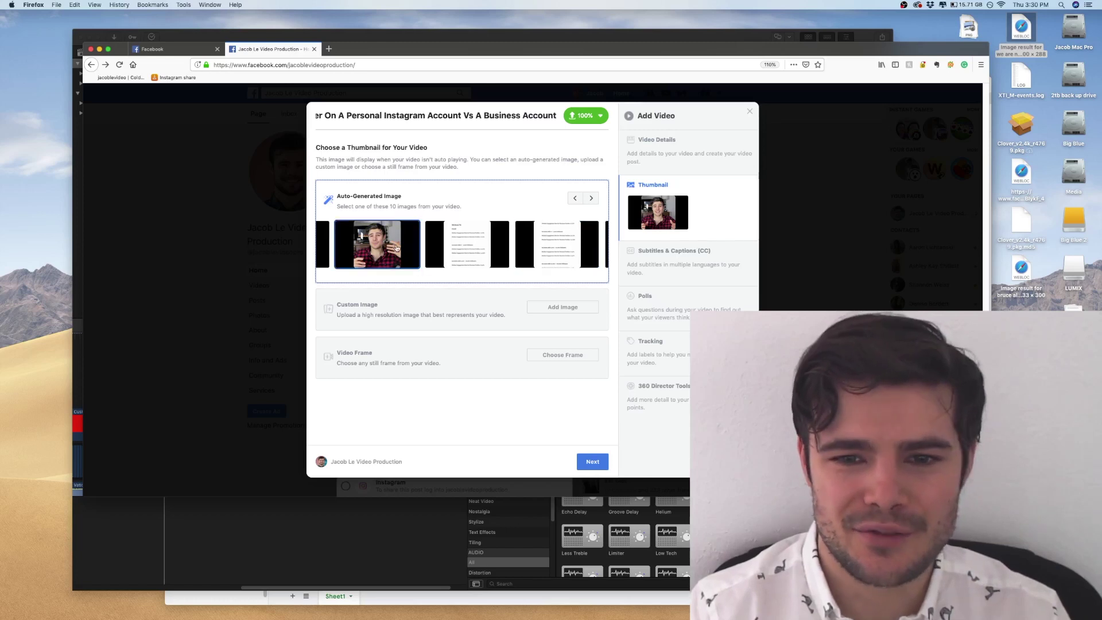
Set the video language to English in the subtitles and captions settings
{"action": "left_click", "coordinate": [679, 258]}
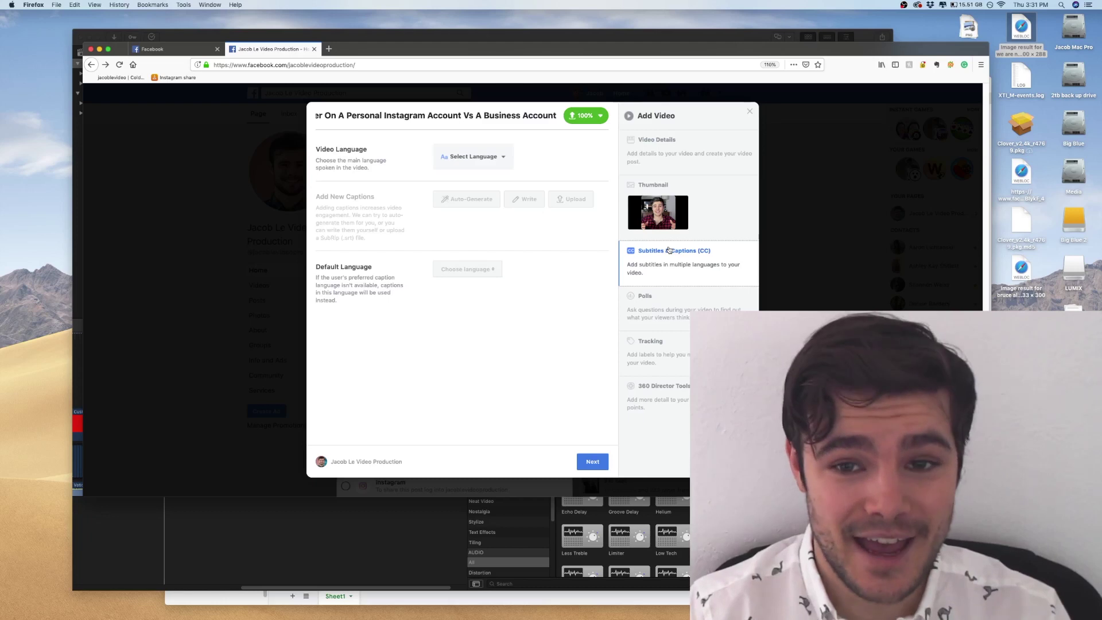
{"action": "left_click", "coordinate": [493, 156]}
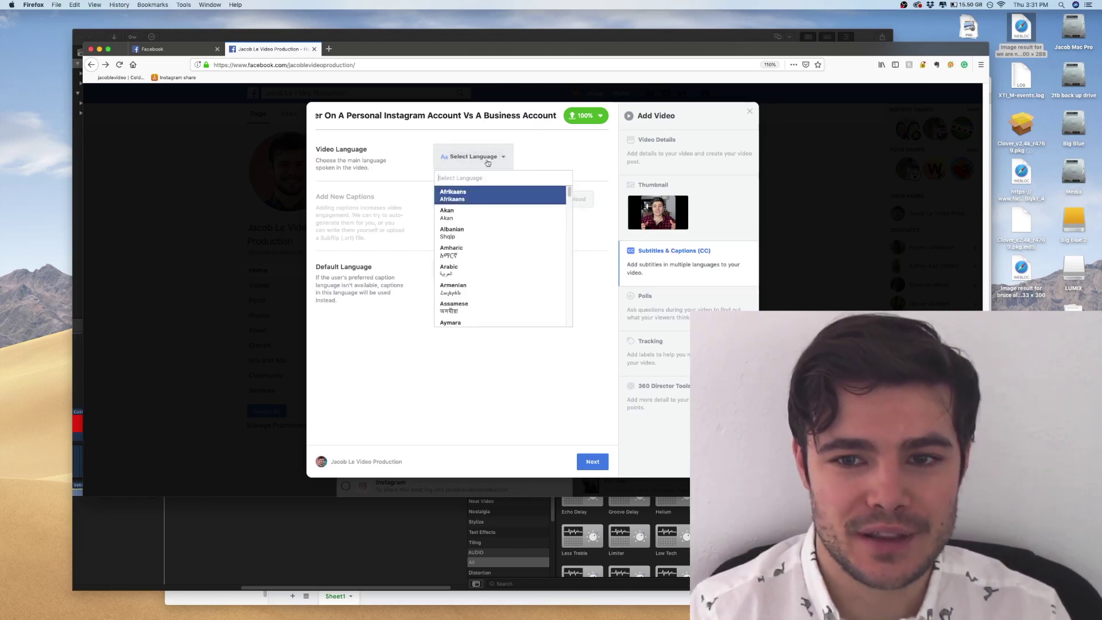
{"action": "type", "text": "englis"}
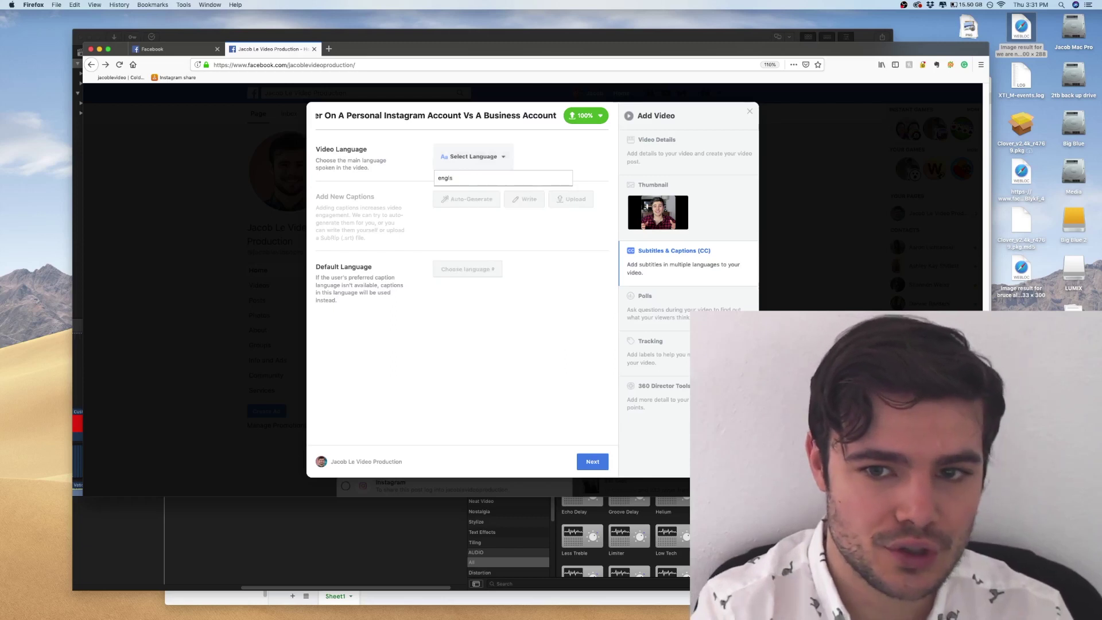
{"action": "key", "text": "BackSpace"}
{"action": "key", "text": "BackSpace"}
{"action": "left_click", "coordinate": [482, 195]}
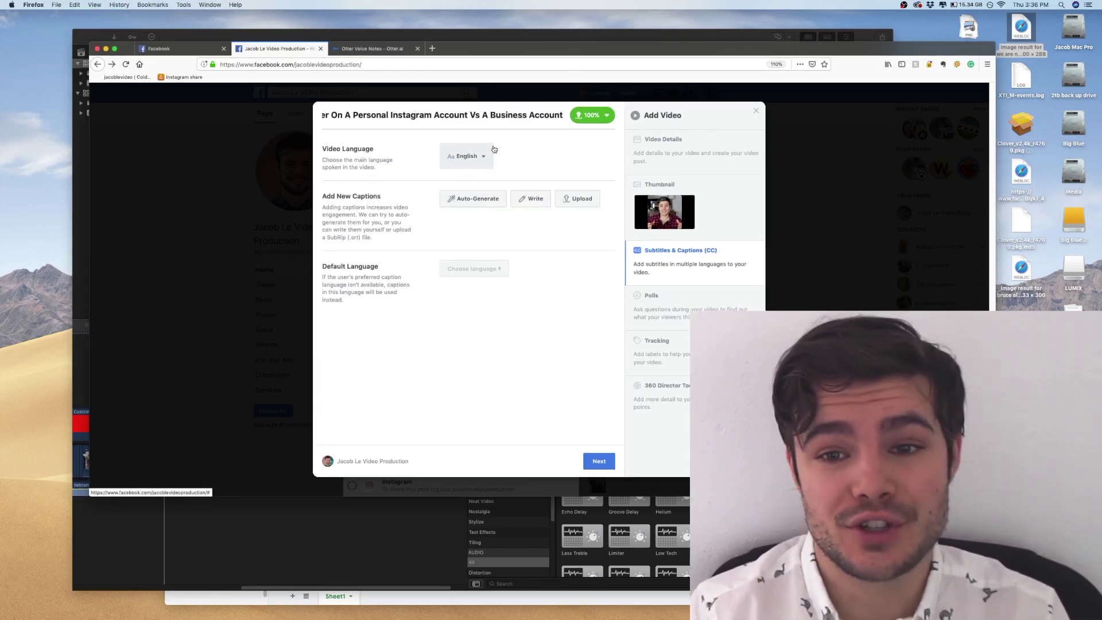
{"action": "left_click_drag", "start_coordinate": [475, 49], "coordinate": [472, 43]}
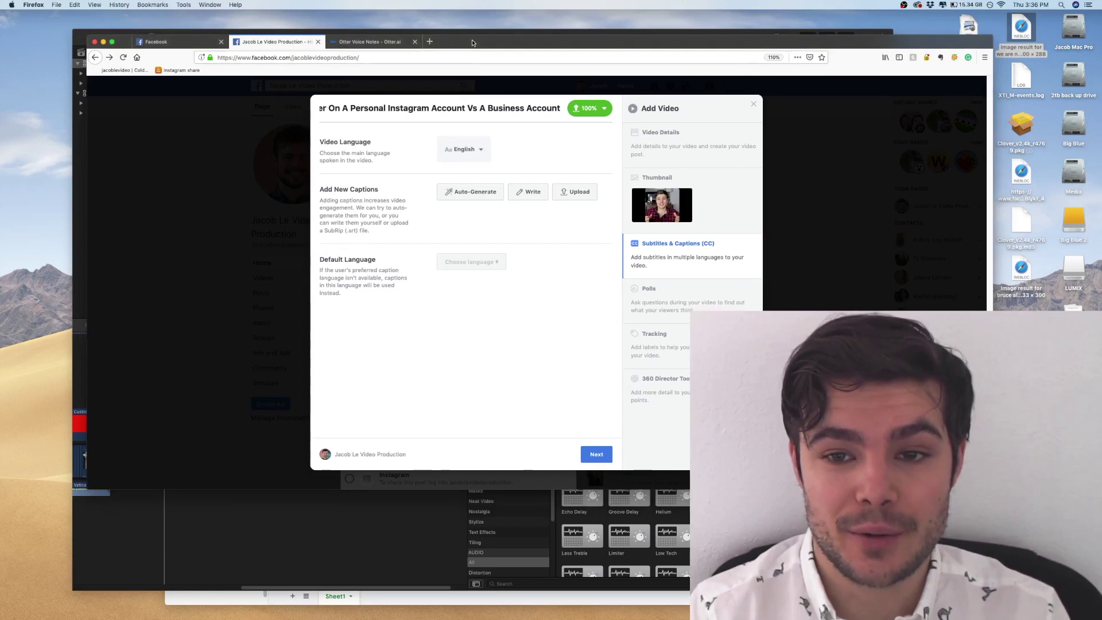
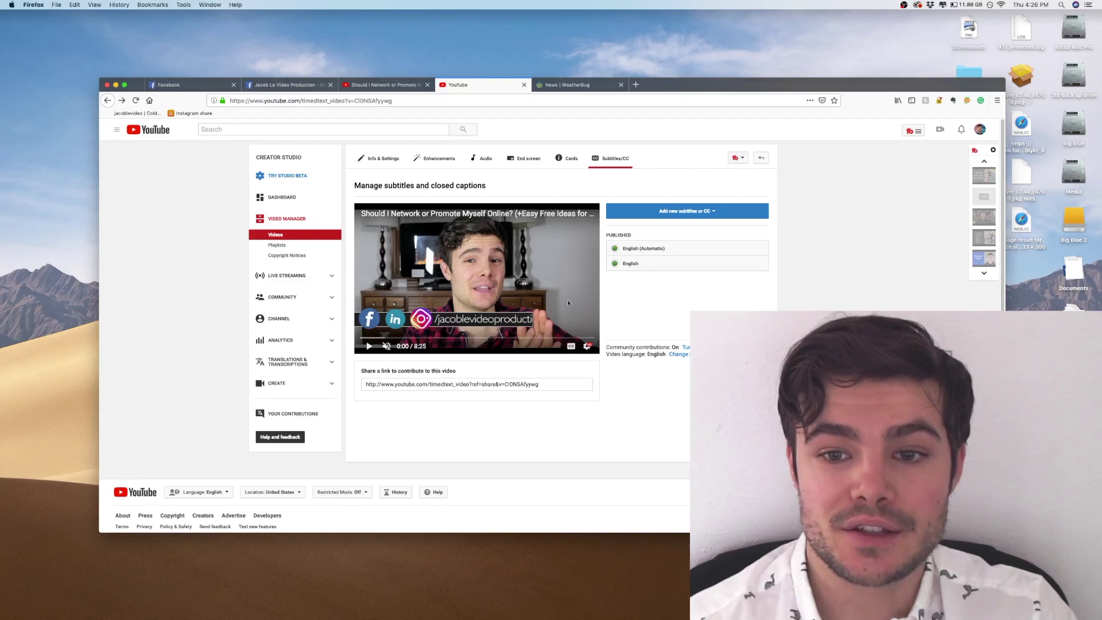
On YouTube, view the published English subtitles of "Should I Network or Promote Myself Online?" and download them as an .srt file
{"action": "left_click", "coordinate": [667, 266]}
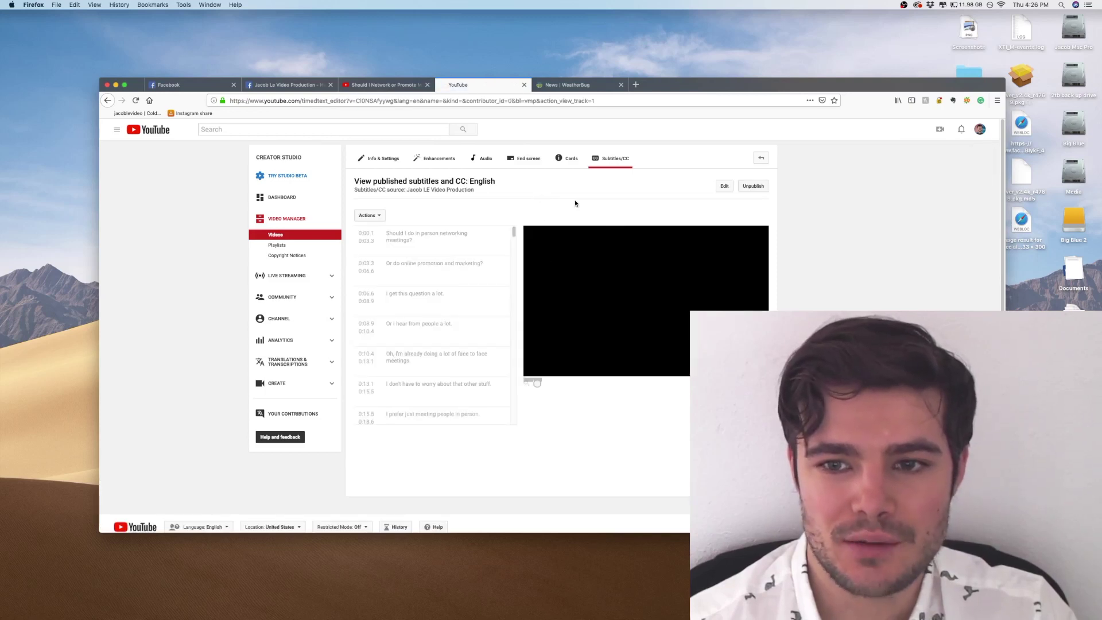
{"action": "left_click", "coordinate": [538, 371]}
{"action": "left_click", "coordinate": [538, 371]}
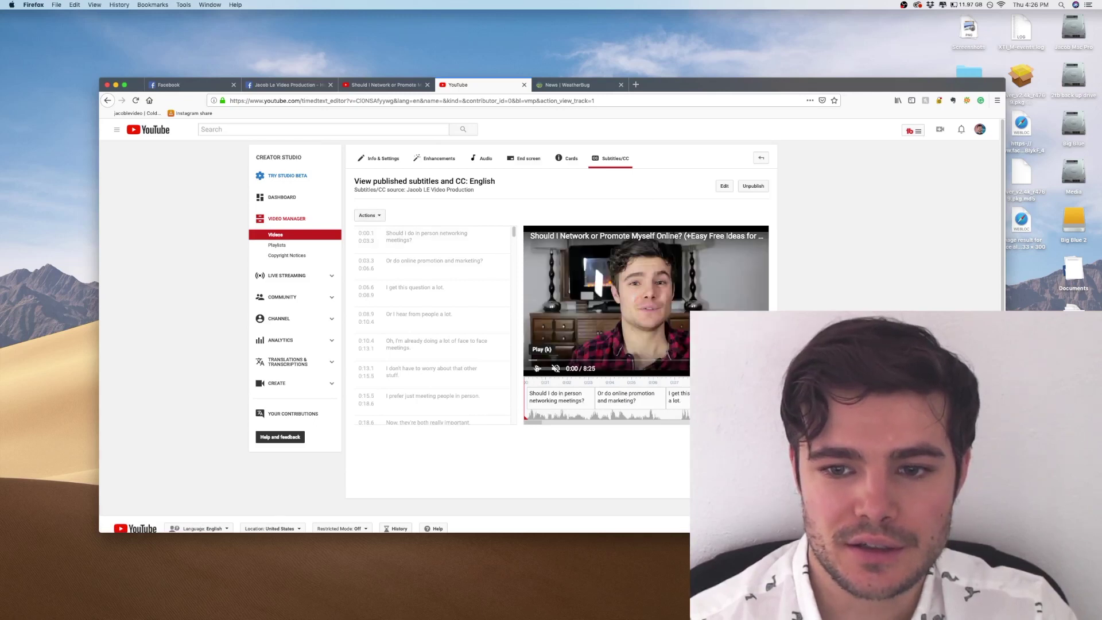
{"action": "left_click", "coordinate": [379, 217]}
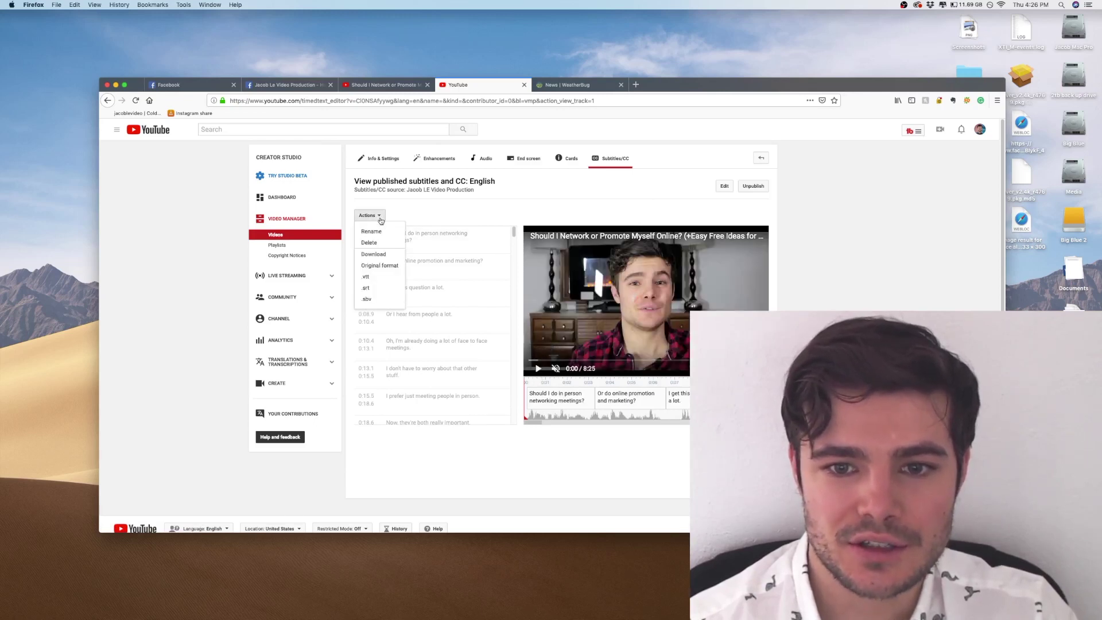
{"action": "left_click", "coordinate": [379, 292]}
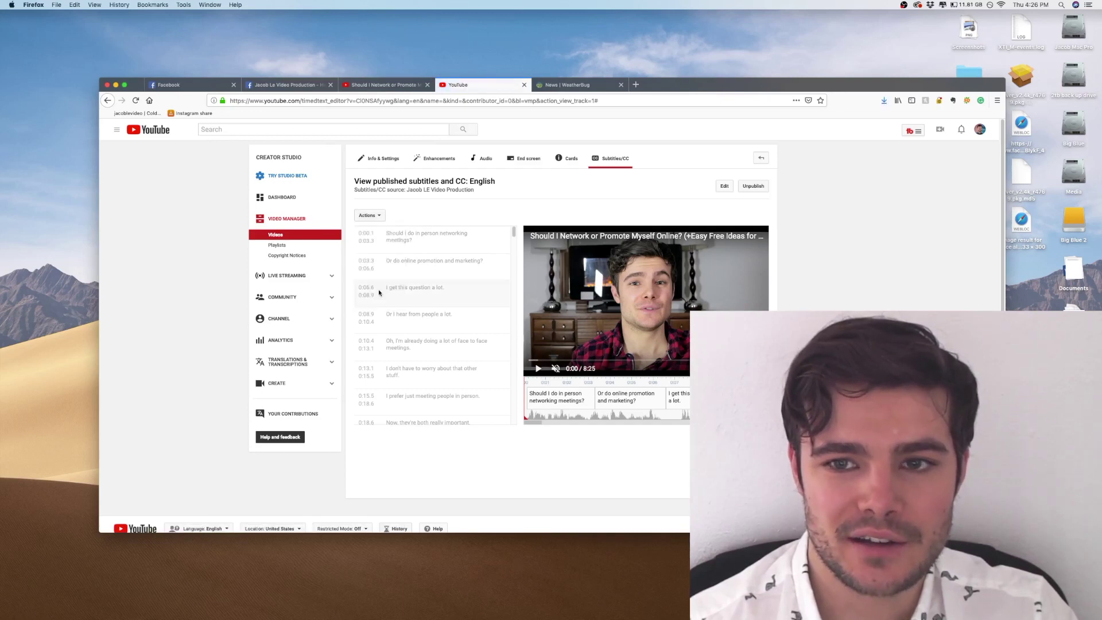
{"action": "left_click", "coordinate": [883, 102]}
{"action": "left_click", "coordinate": [883, 123]}
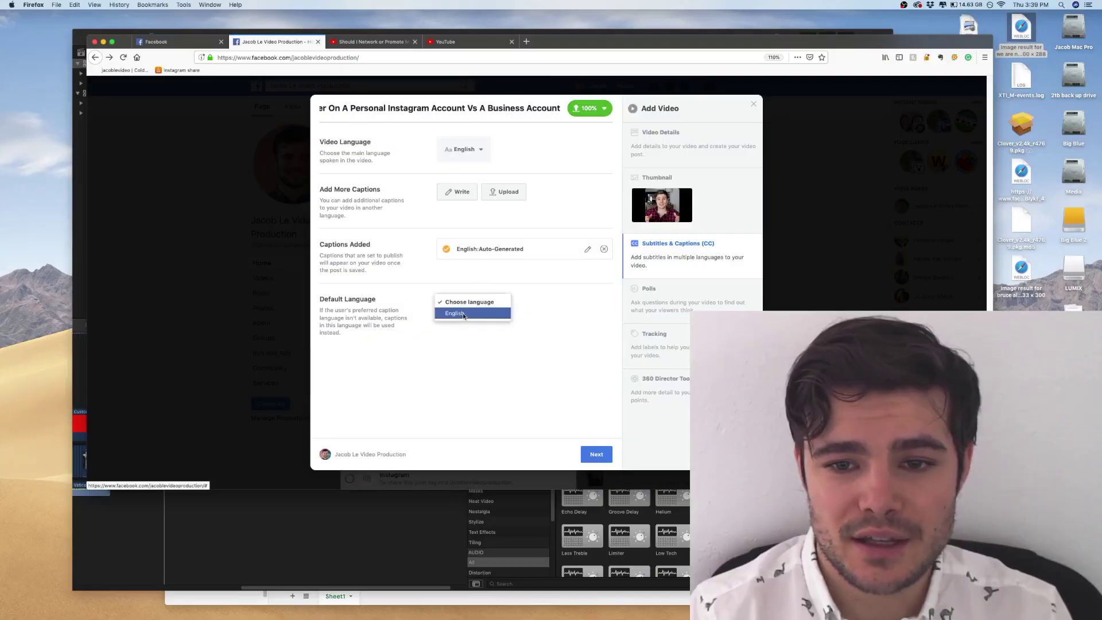
On Facebook, set the default caption language to English and correct the third auto-generated caption to "with them. Now, Instagram does not actually want"
{"action": "left_click", "coordinate": [466, 313]}
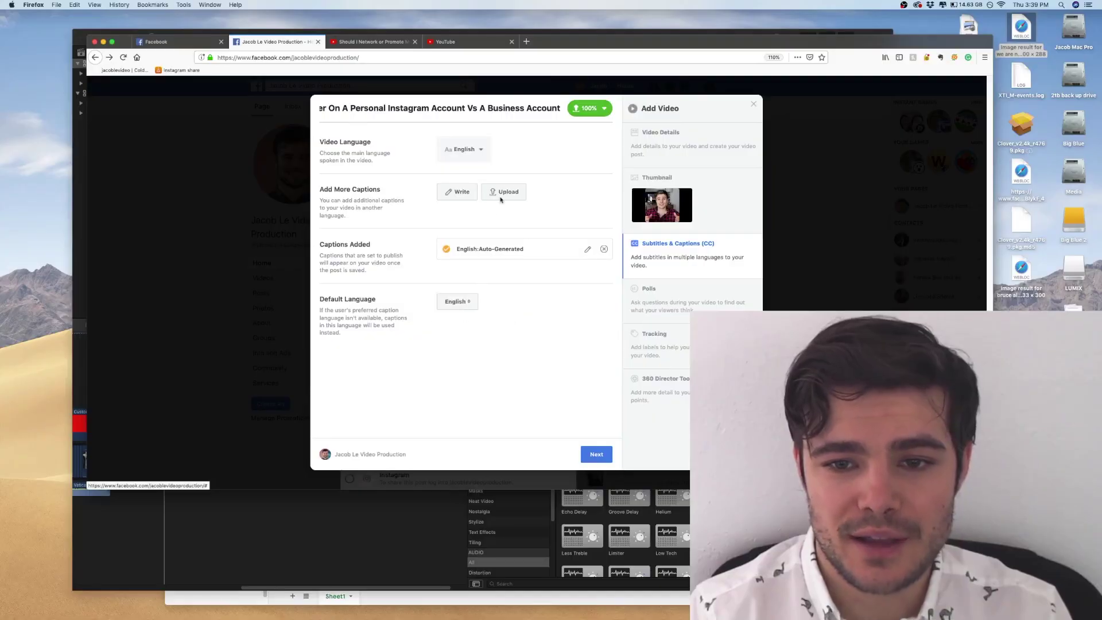
{"action": "left_click", "coordinate": [589, 250]}
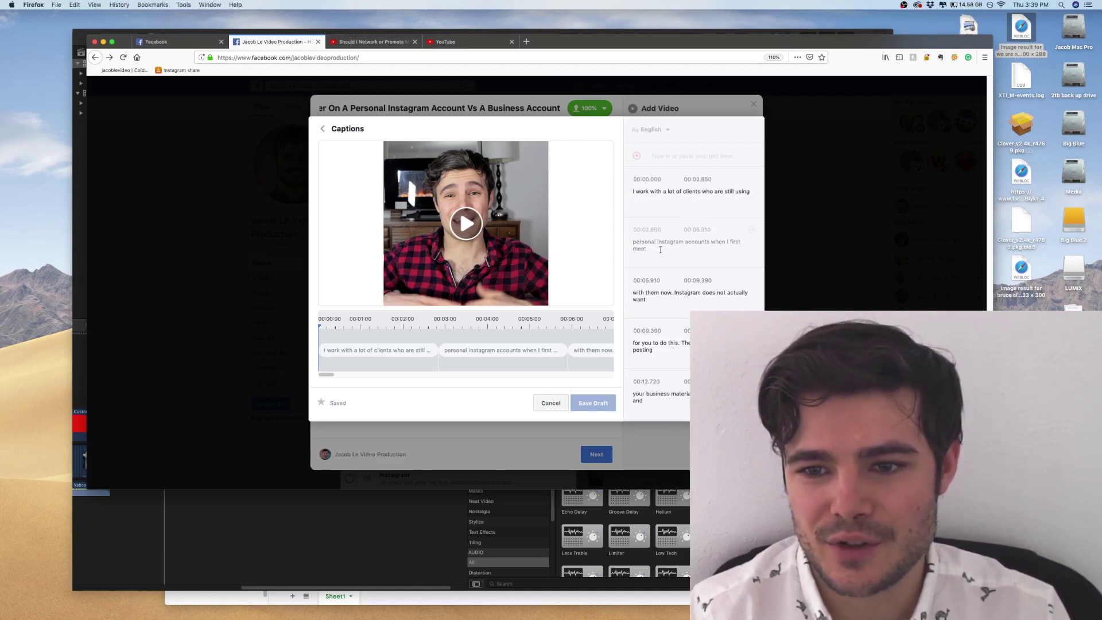
{"action": "left_click", "coordinate": [659, 293]}
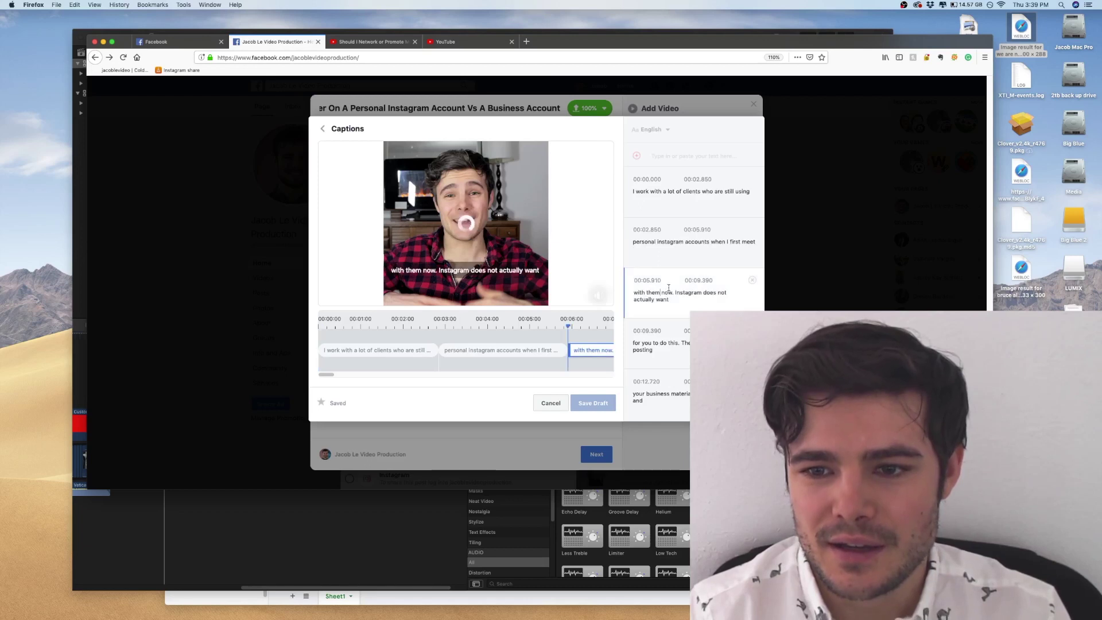
{"action": "type", "text": "."}
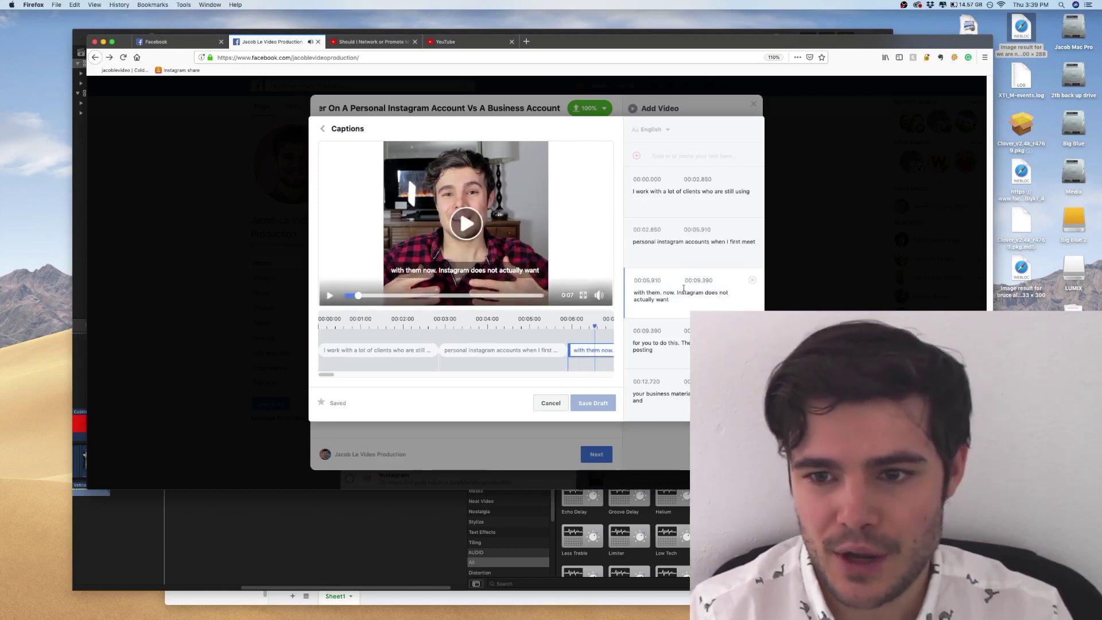
{"action": "left_click", "coordinate": [666, 293]}
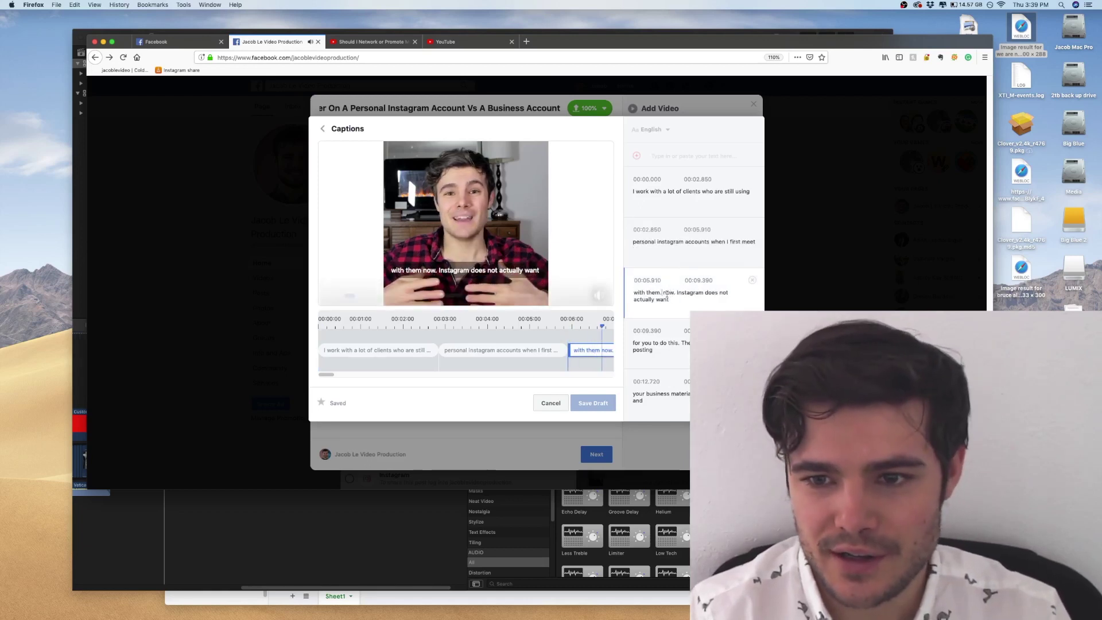
{"action": "key", "text": "BackSpace"}
{"action": "type", "text": "N"}
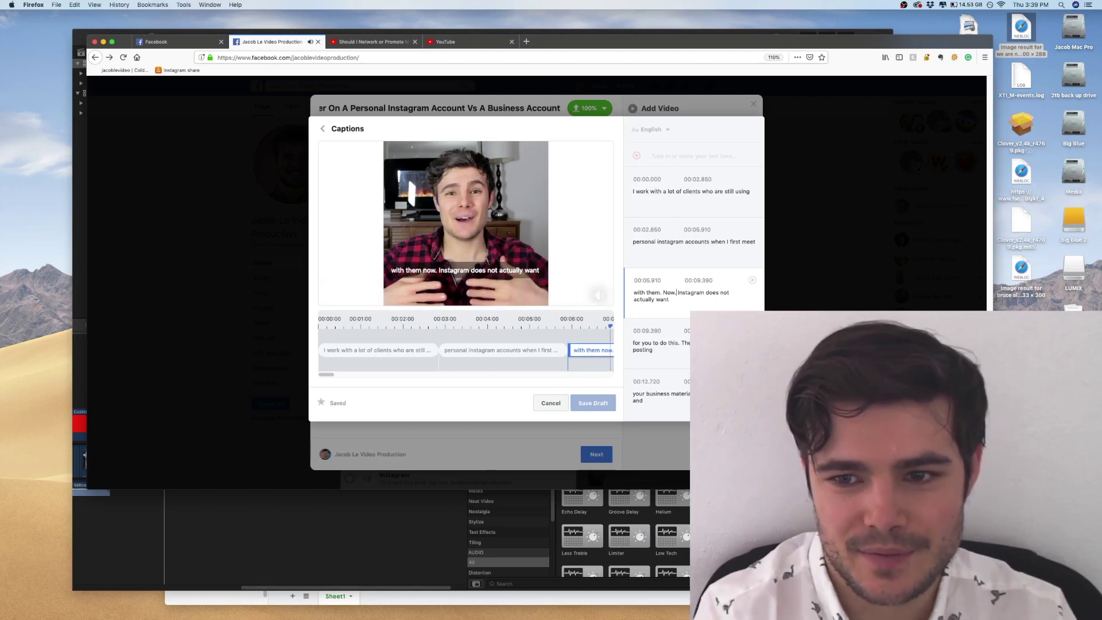
{"action": "left_click", "coordinate": [676, 293]}
{"action": "key", "text": "BackSpace"}
{"action": "type", "text": ","}
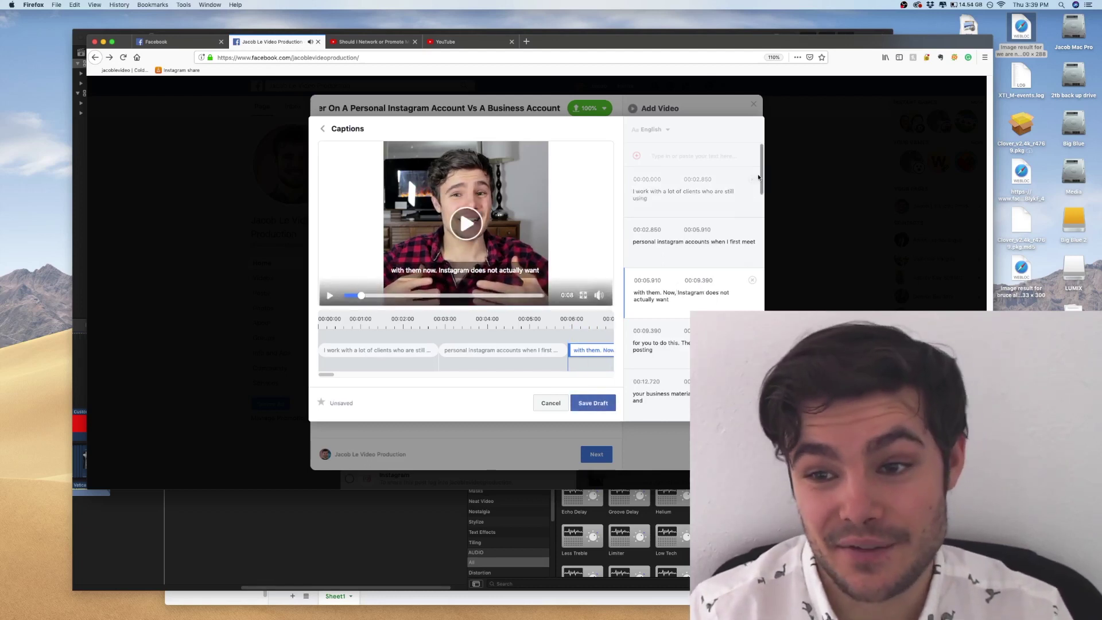
Review the remaining auto-generated captions and save the caption edits as a draft
{"action": "left_click_drag", "start_coordinate": [762, 180], "coordinate": [758, 460]}
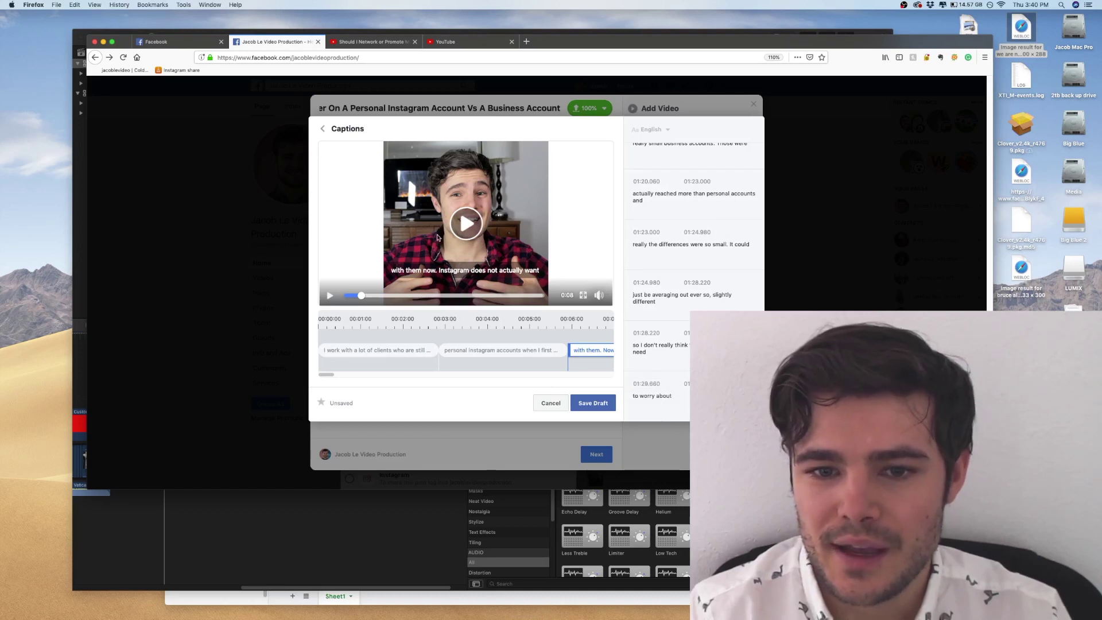
{"action": "mouse_move", "coordinate": [600, 296]}
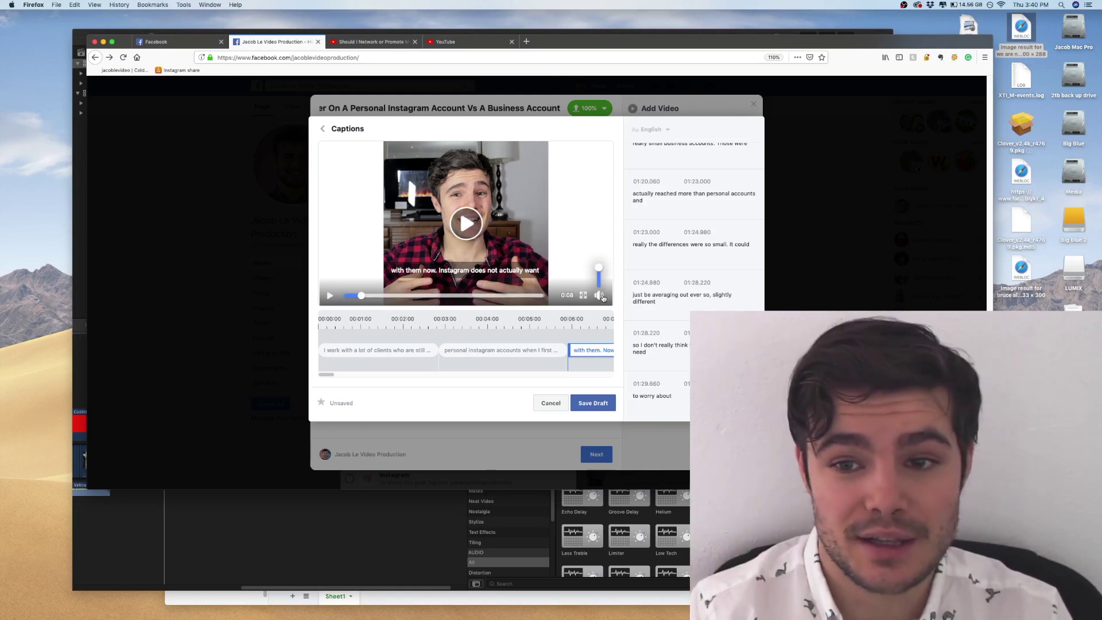
{"action": "scroll", "coordinate": [695, 229], "scroll_direction": "up", "scroll_amount": 15}
{"action": "left_click", "coordinate": [746, 215]}
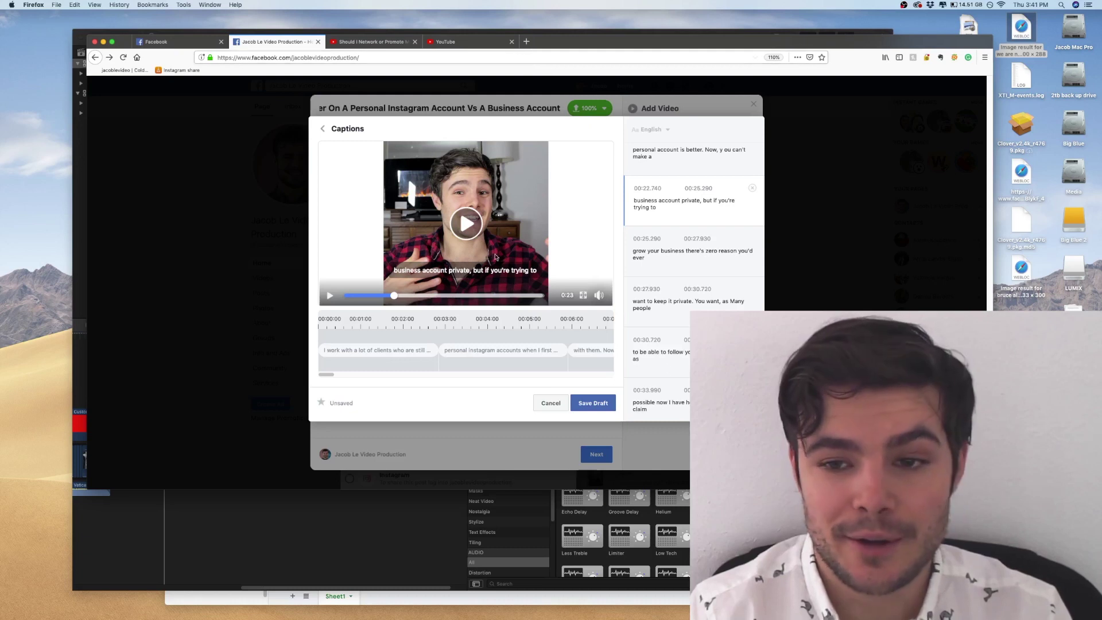
{"action": "left_click", "coordinate": [593, 403]}
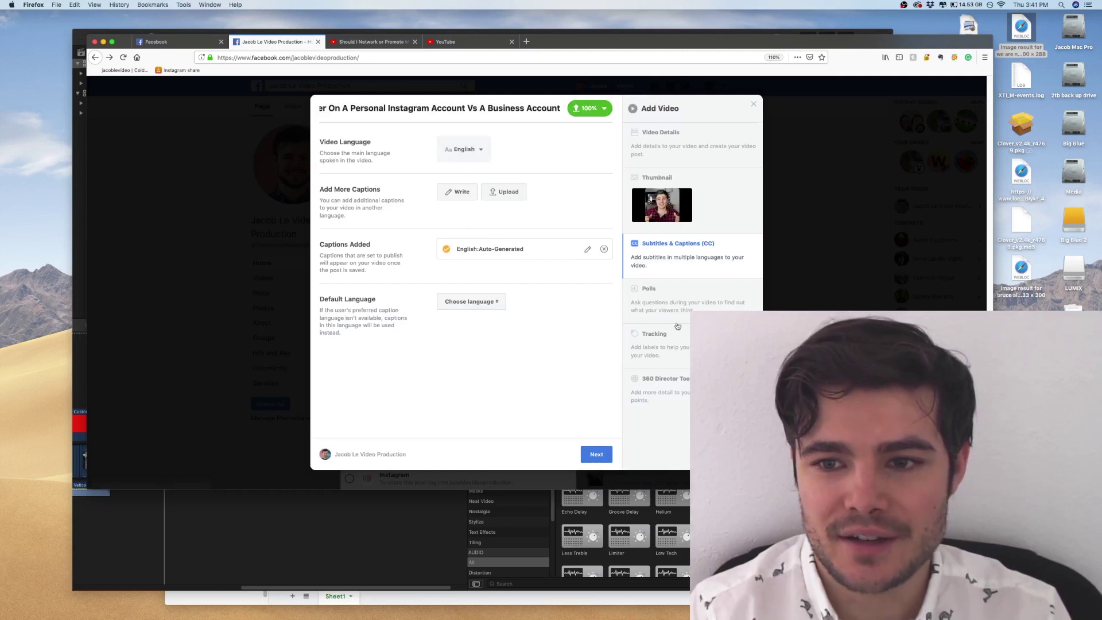
Create a poll for the video with the question "Do you have a personal or business Instagram Account?"
{"action": "left_click", "coordinate": [708, 292]}
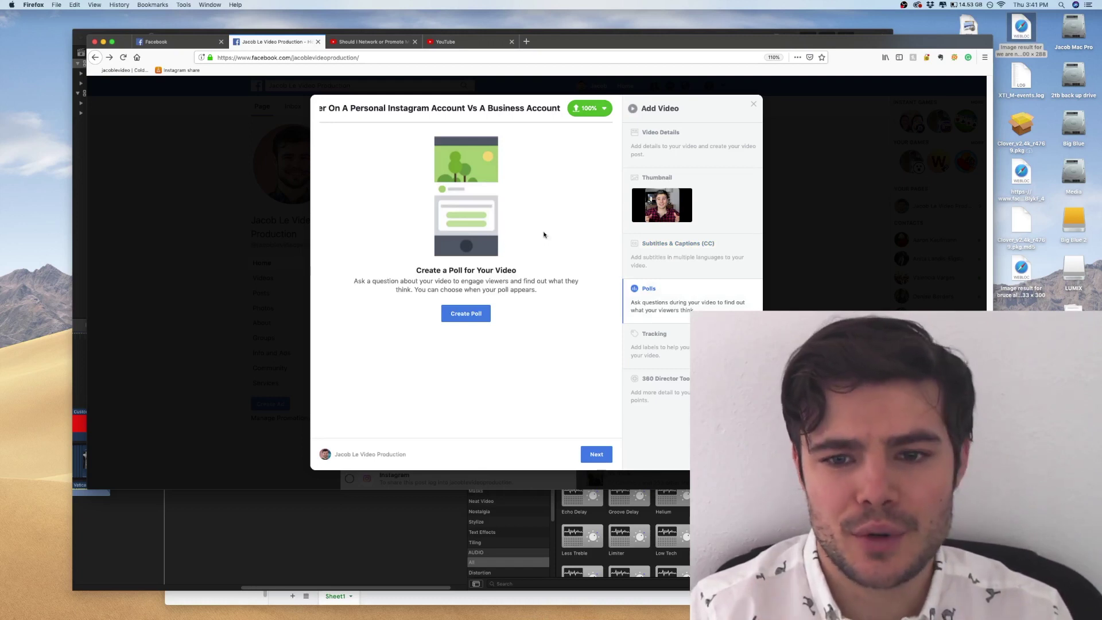
{"action": "left_click", "coordinate": [466, 314]}
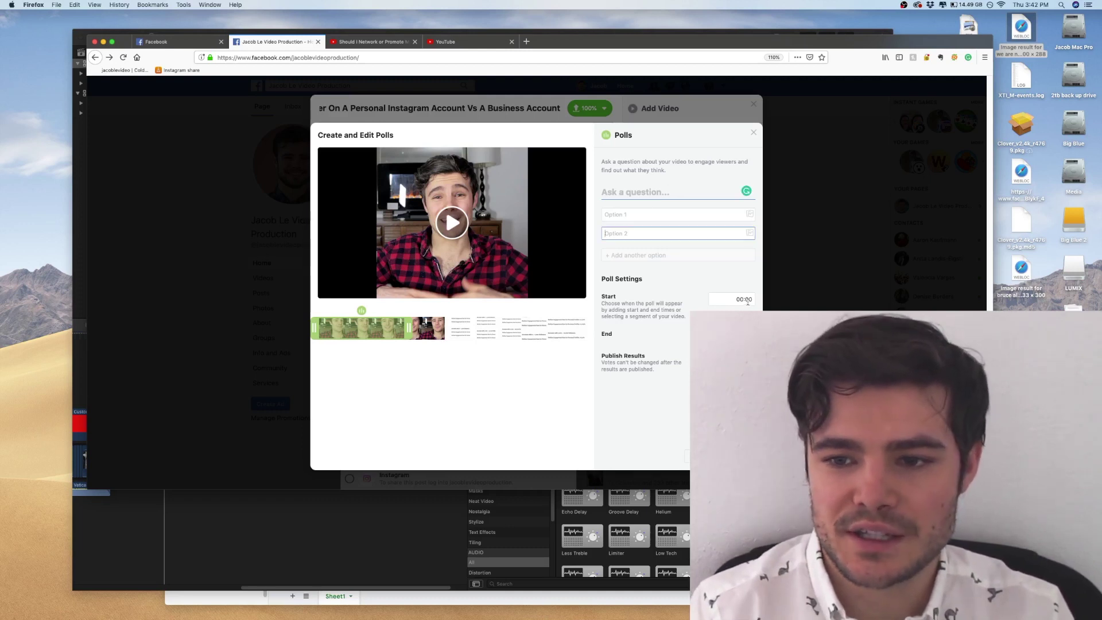
{"action": "left_click", "coordinate": [622, 200]}
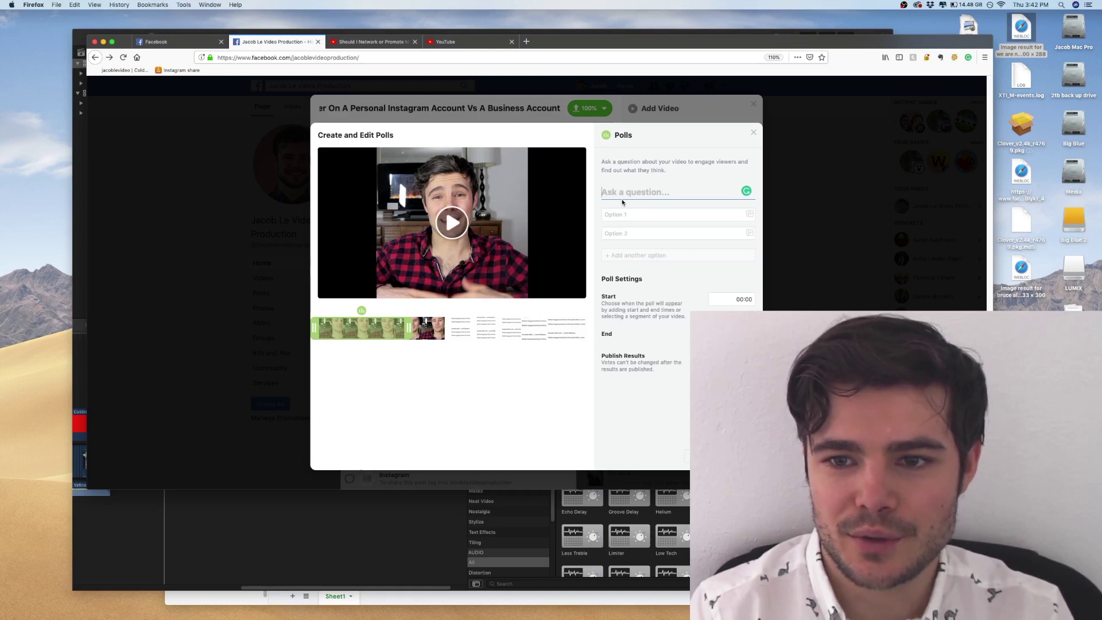
{"action": "type", "text": "Do yo"}
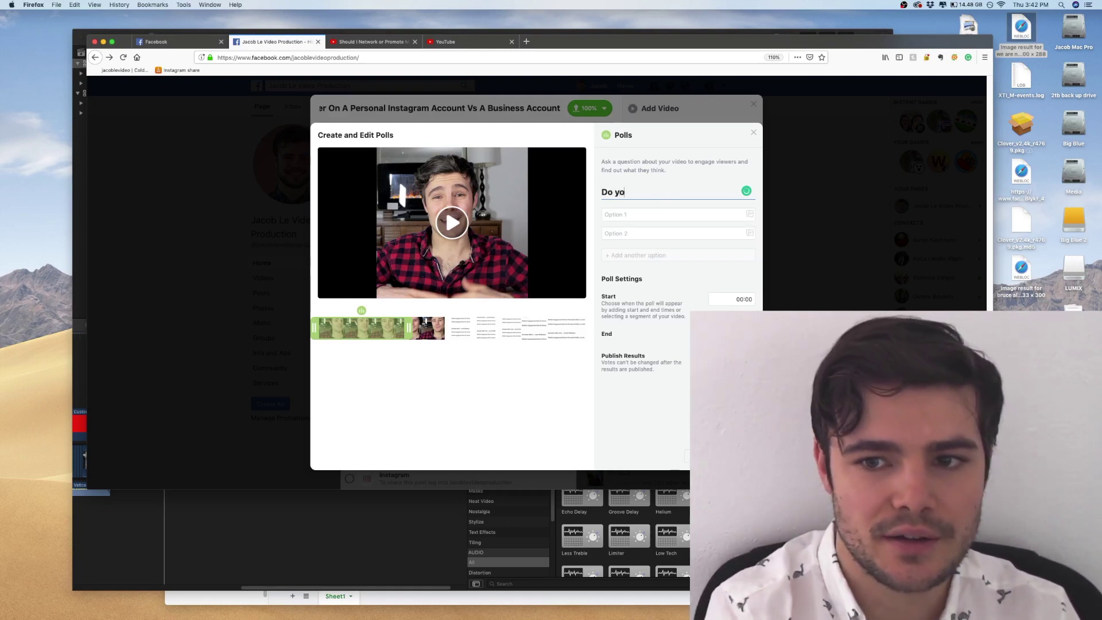
{"action": "type", "text": "u have a peron"}
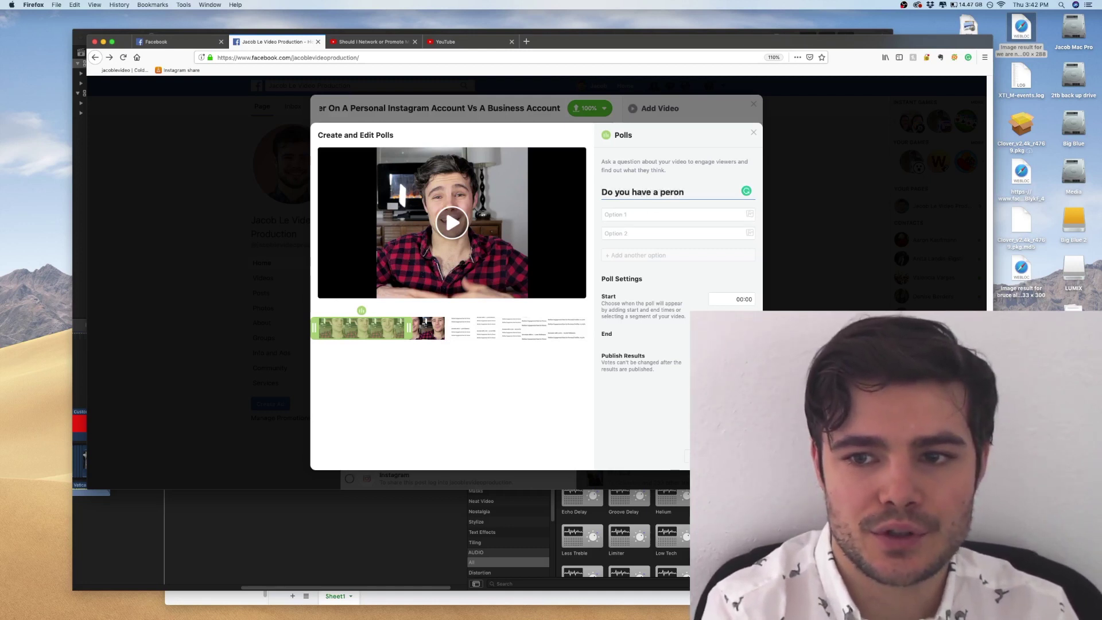
{"action": "key", "text": "BackSpace"}
{"action": "key", "text": "BackSpace"}
{"action": "type", "text": "sonal of"}
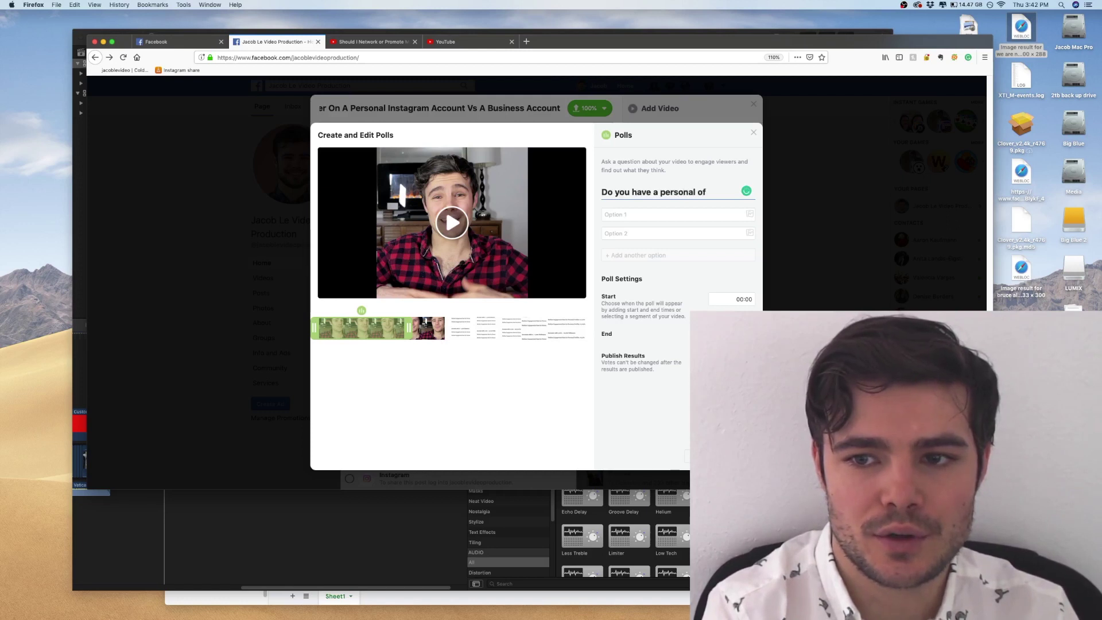
{"action": "key", "text": "BackSpace"}
{"action": "type", "text": "r business"}
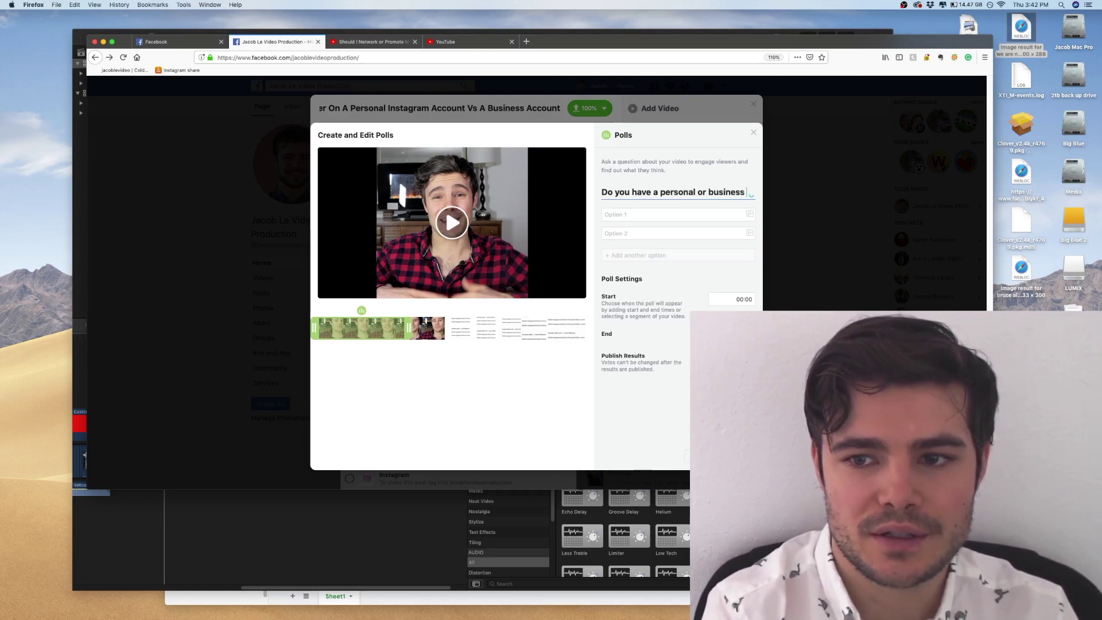
{"action": "type", "text": " Instagram A"}
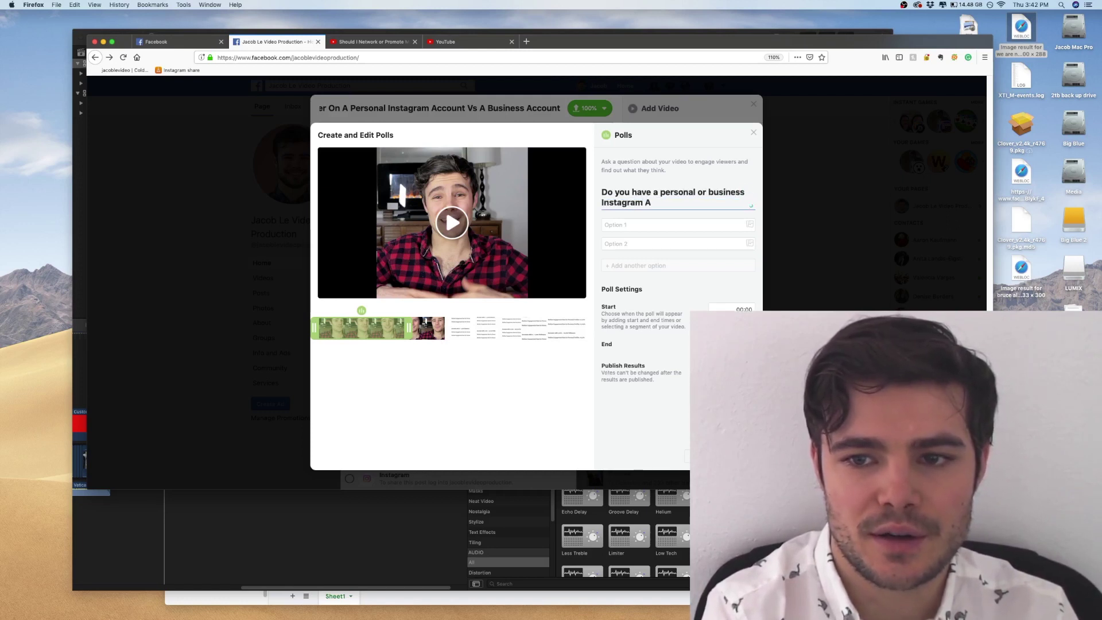
{"action": "type", "text": "ccount?"}
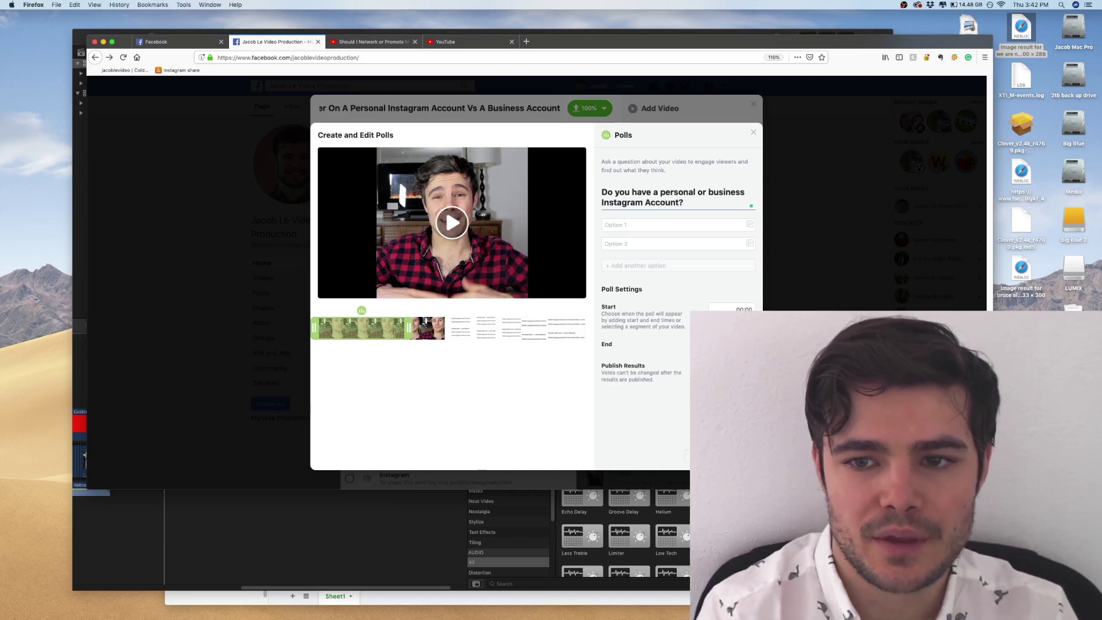
Enter "Personal" and "Business" as the poll's first two answer options
{"action": "left_click", "coordinate": [666, 225]}
{"action": "type", "text": "Persona"}
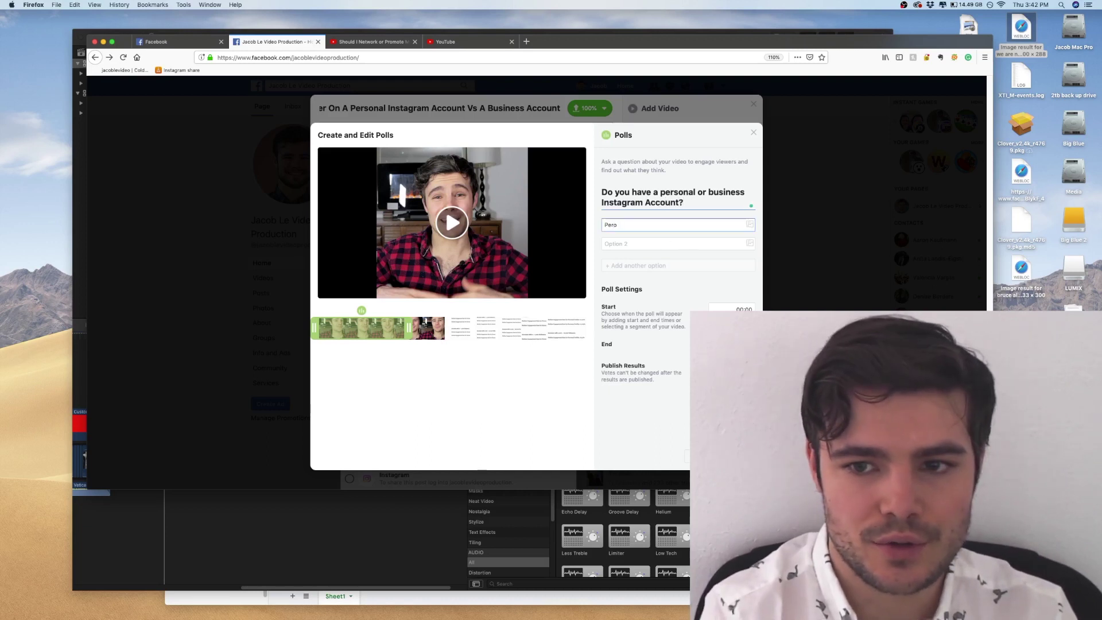
{"action": "key", "text": "Tab"}
{"action": "type", "text": "INsta"}
{"action": "key", "text": "BackSpace"}
{"action": "key", "text": "BackSpace"}
{"action": "key", "text": "BackSpace"}
{"action": "type", "text": "Business"}
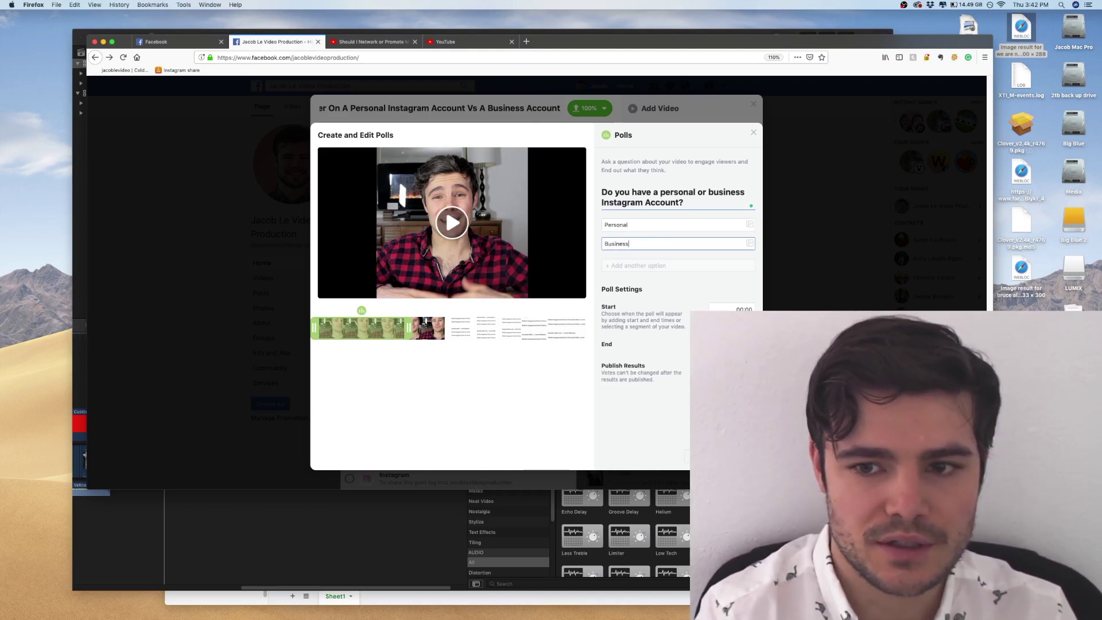
Add a third answer option "Niether", save the poll and close the poll editor
{"action": "left_click", "coordinate": [650, 265]}
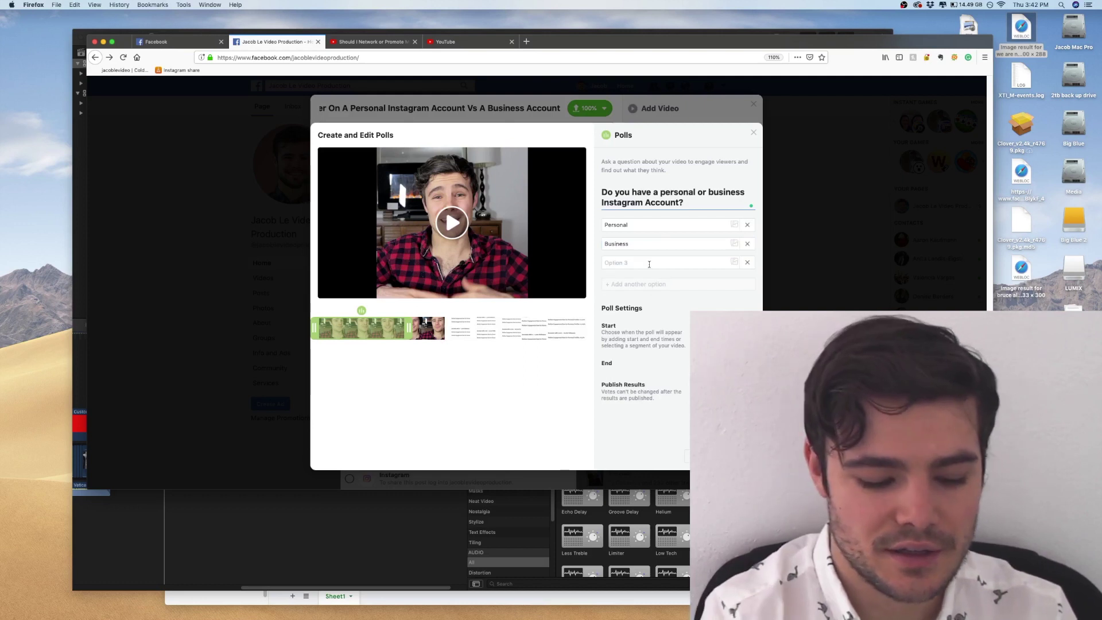
{"action": "left_click", "coordinate": [650, 264]}
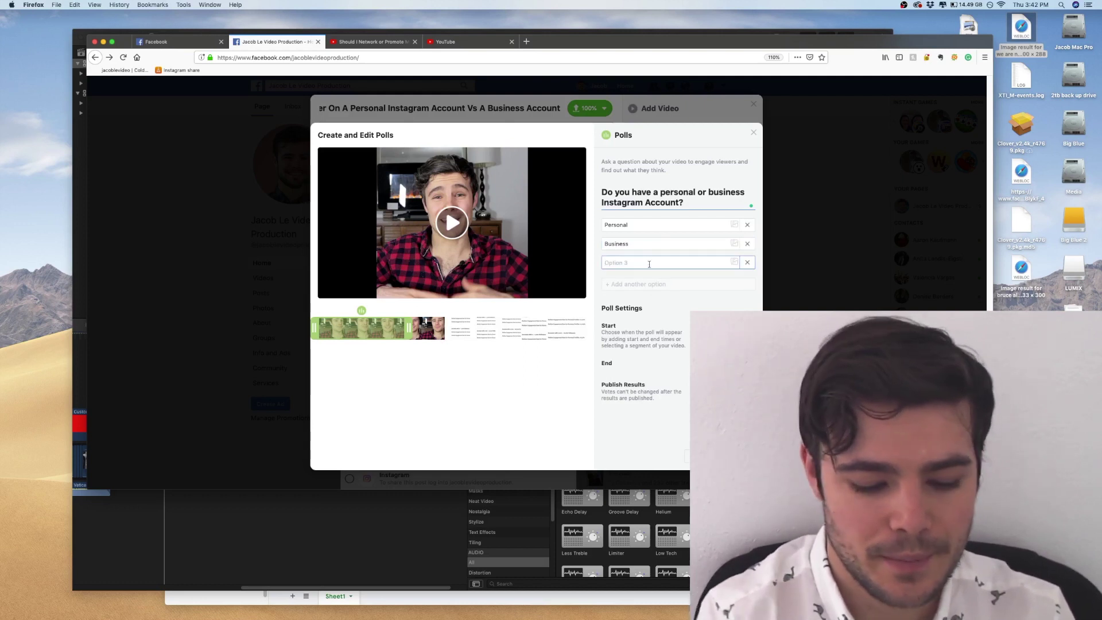
{"action": "type", "text": "Nich"}
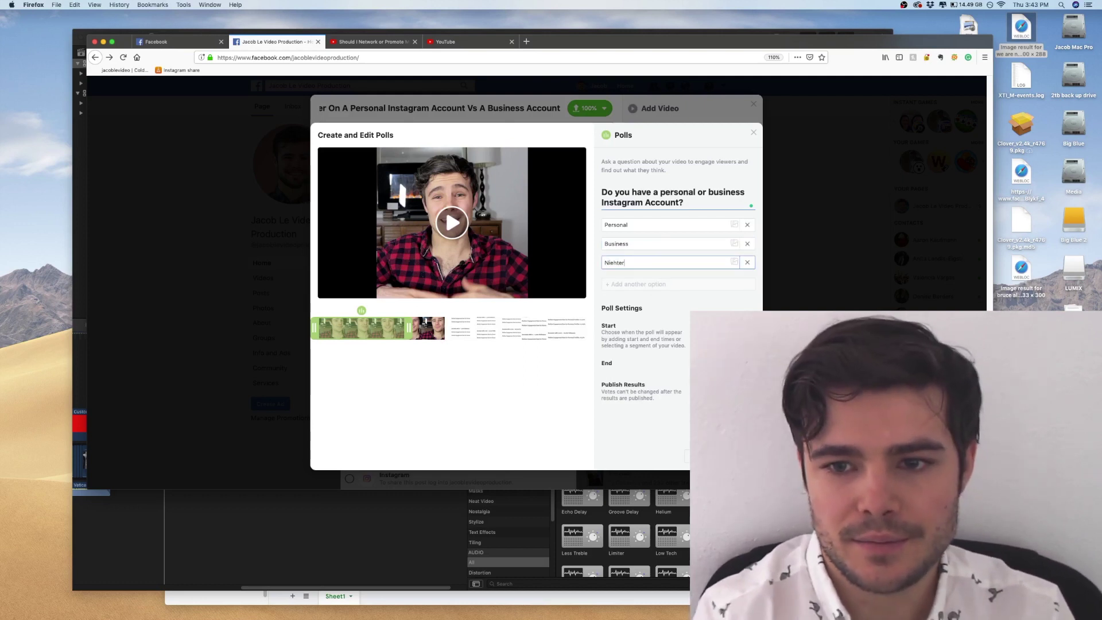
{"action": "key", "text": "BackSpace"}
{"action": "key", "text": "BackSpace"}
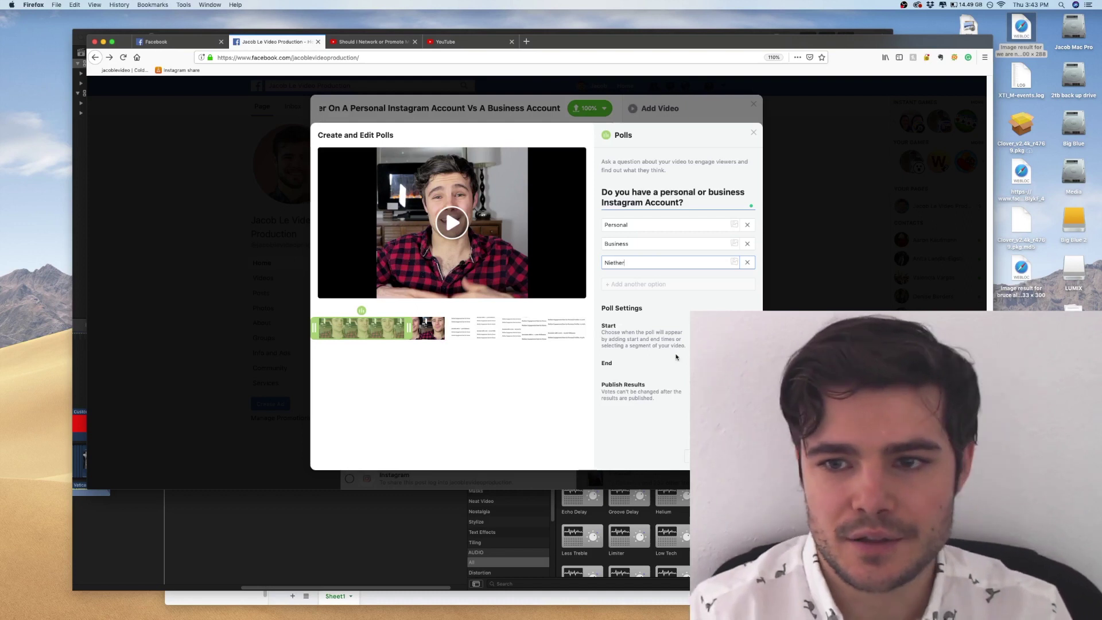
{"action": "key", "text": "Return"}
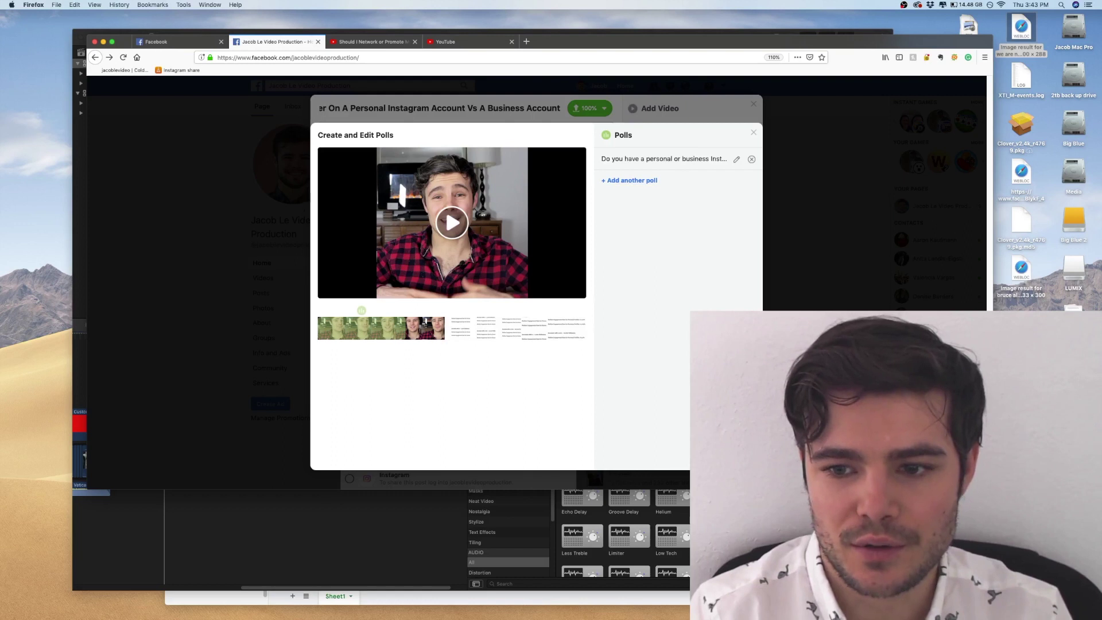
{"action": "left_click", "coordinate": [754, 132]}
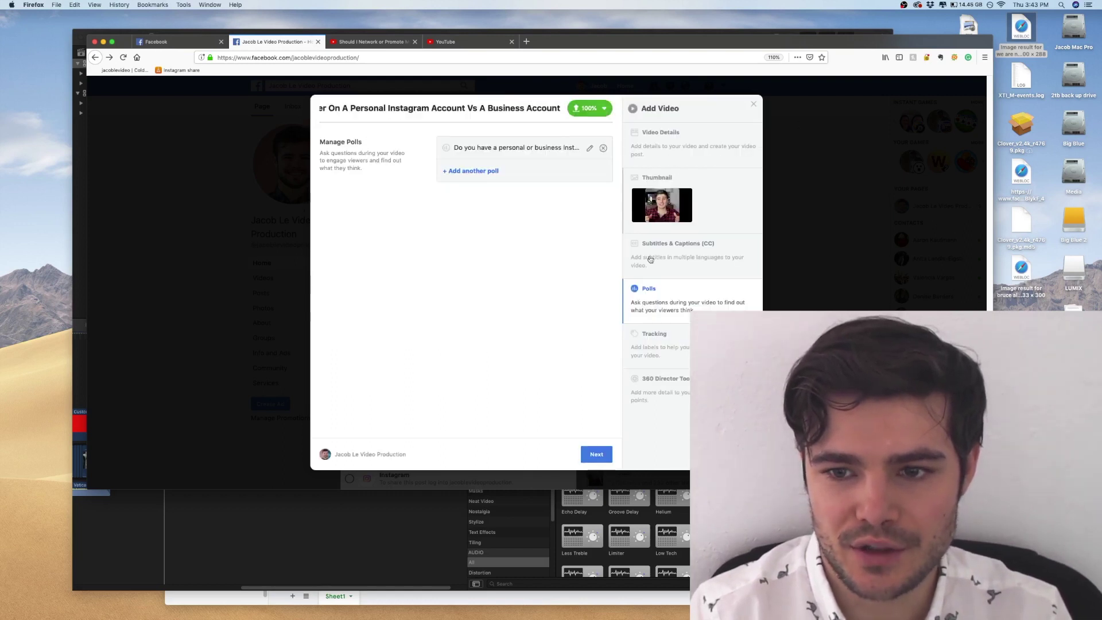
View the tracking settings, return to the video details and start a new playlist titled "Instagram Marketing"
{"action": "left_click", "coordinate": [654, 334]}
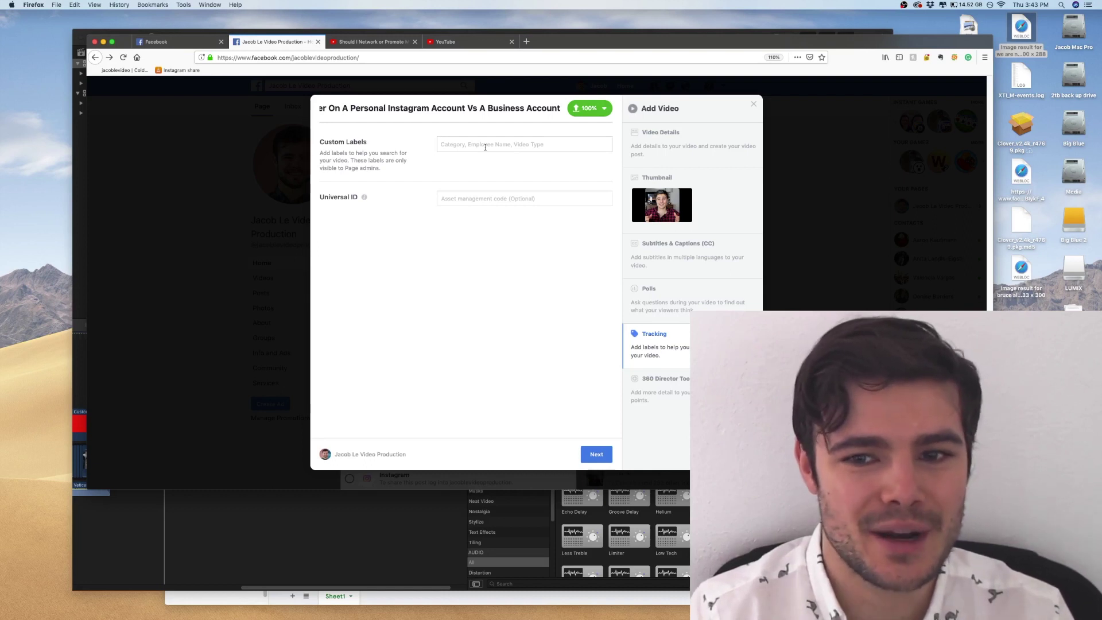
{"action": "left_click", "coordinate": [678, 149]}
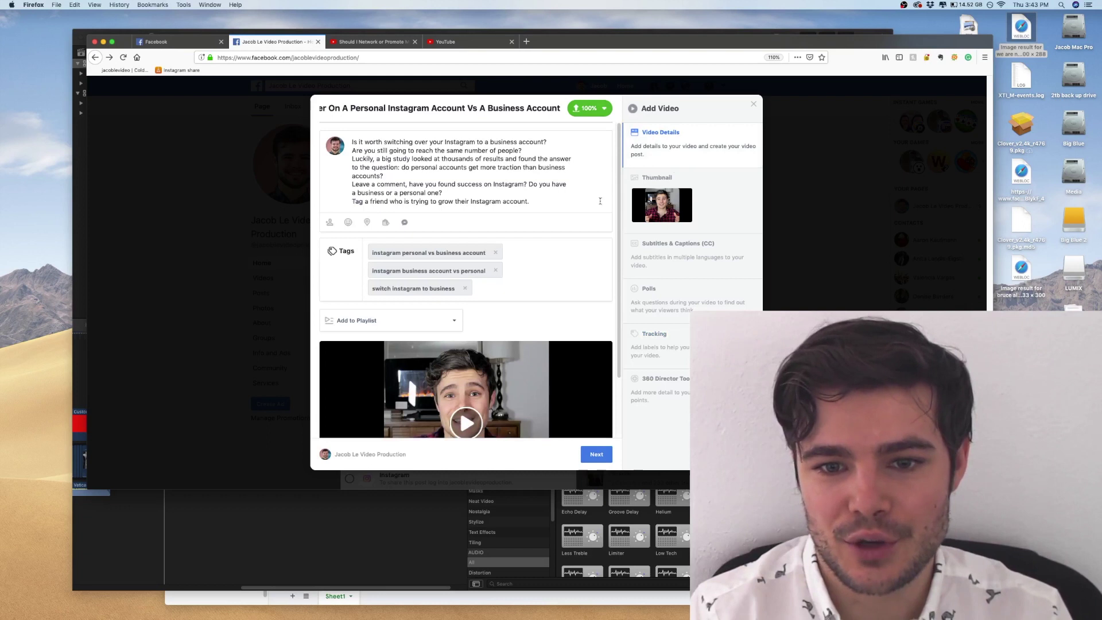
{"action": "left_click", "coordinate": [455, 319]}
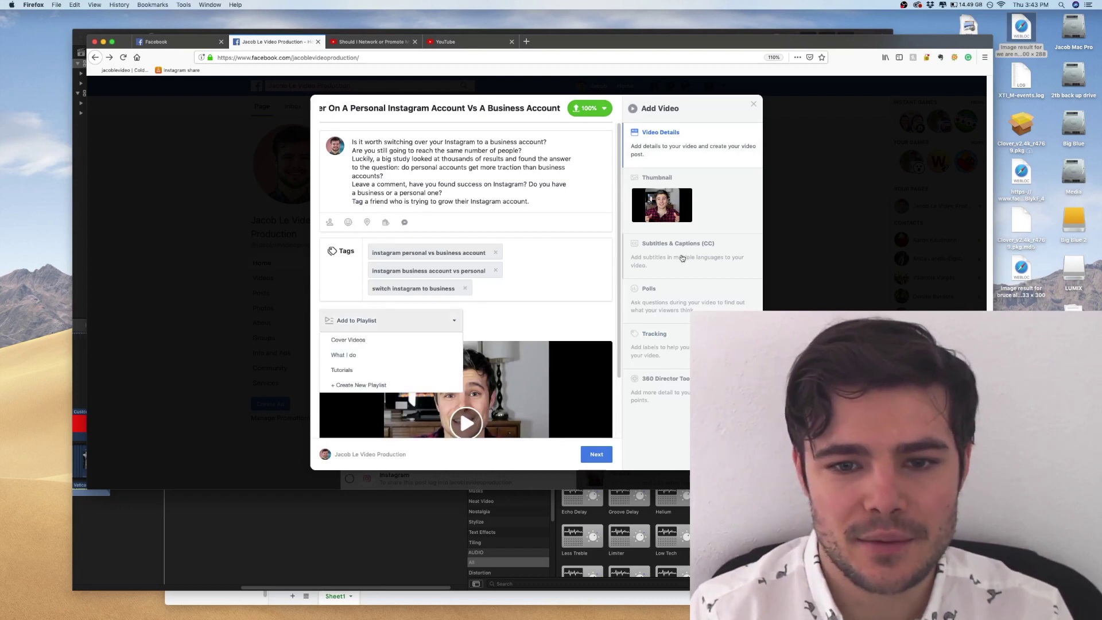
{"action": "left_click", "coordinate": [367, 385]}
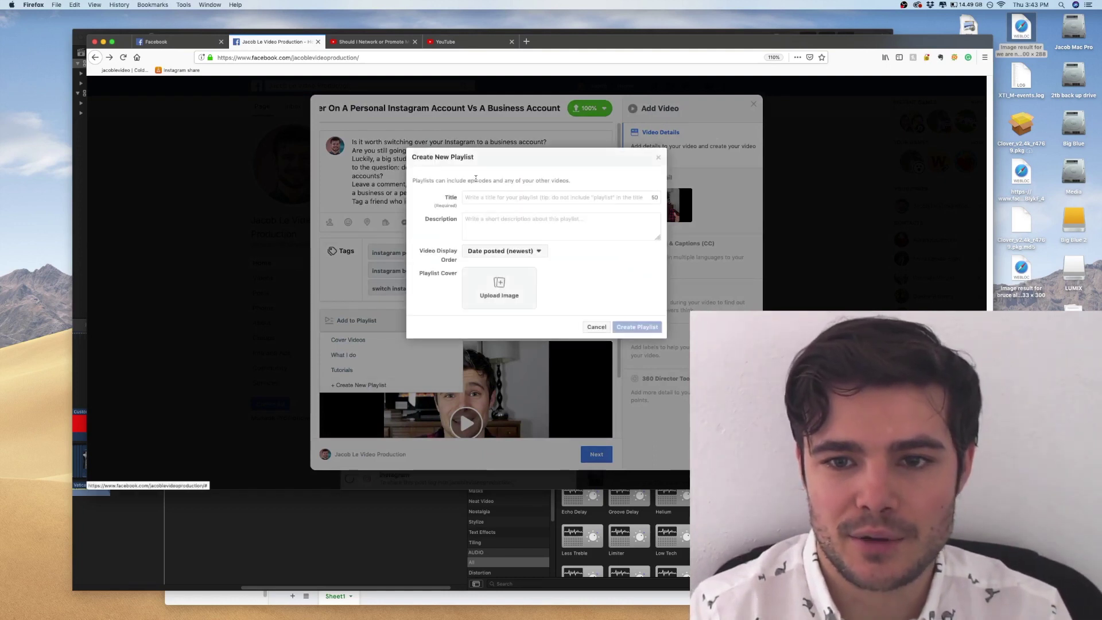
{"action": "type", "text": "In"}
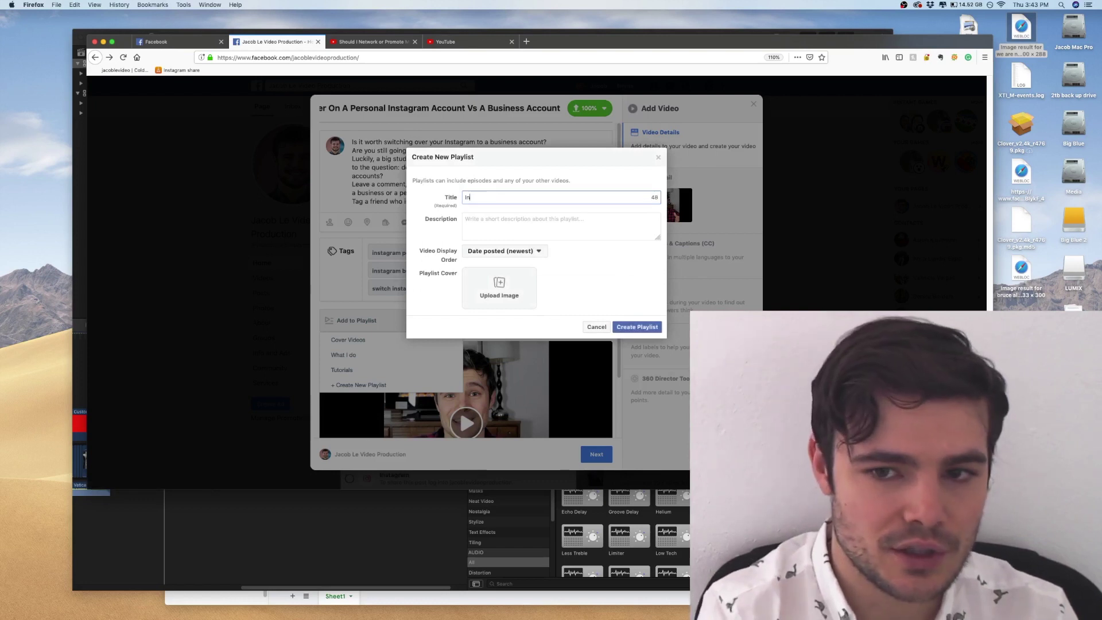
{"action": "type", "text": "stagram Mar"}
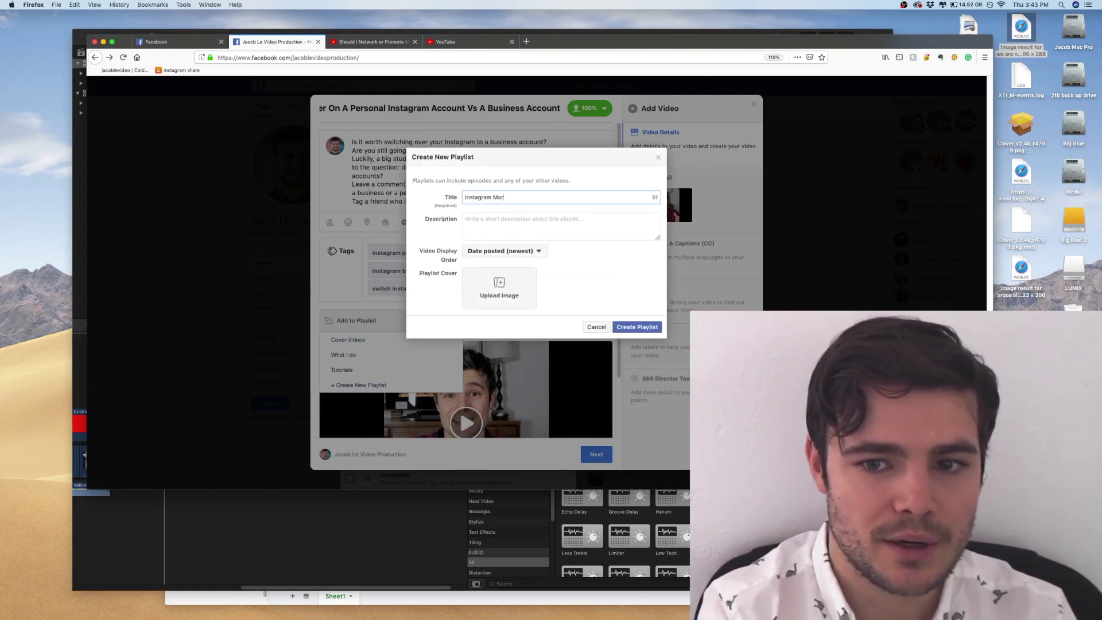
{"action": "type", "text": "keting"}
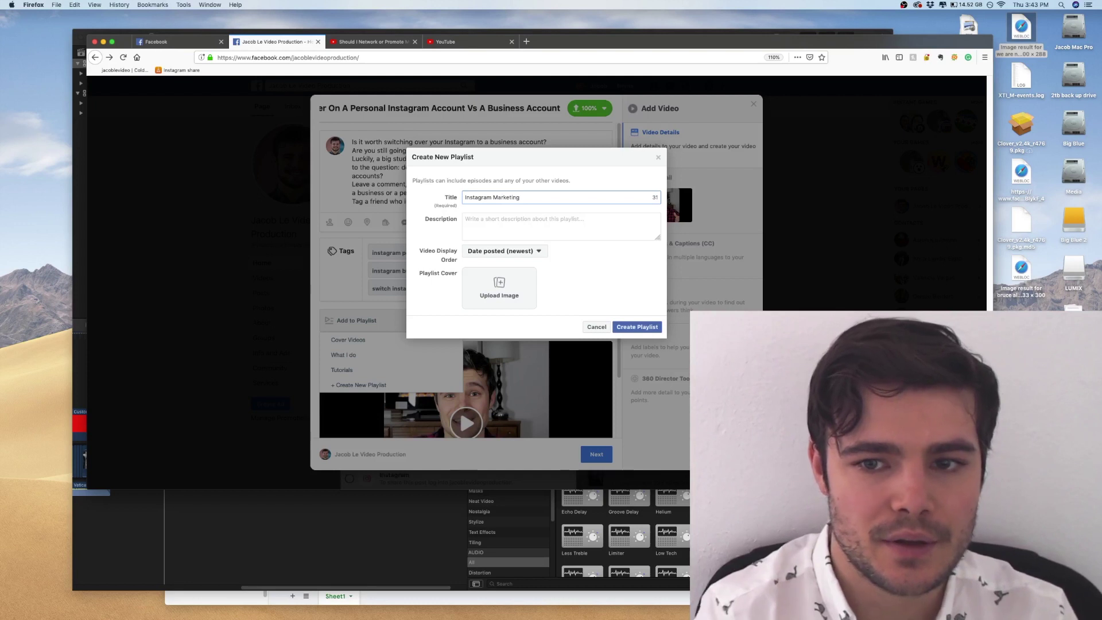
Enter "Everything" as the new playlist's description, create the playlist and close the playlist list
{"action": "left_click", "coordinate": [494, 236]}
{"action": "type", "text": "Ev"}
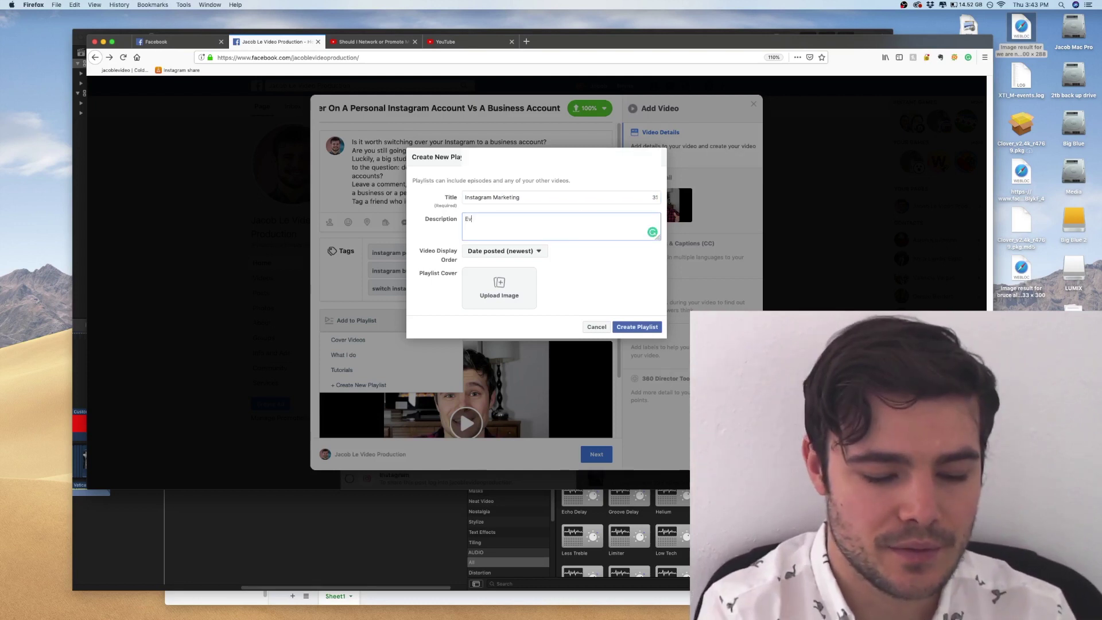
{"action": "type", "text": "erything"}
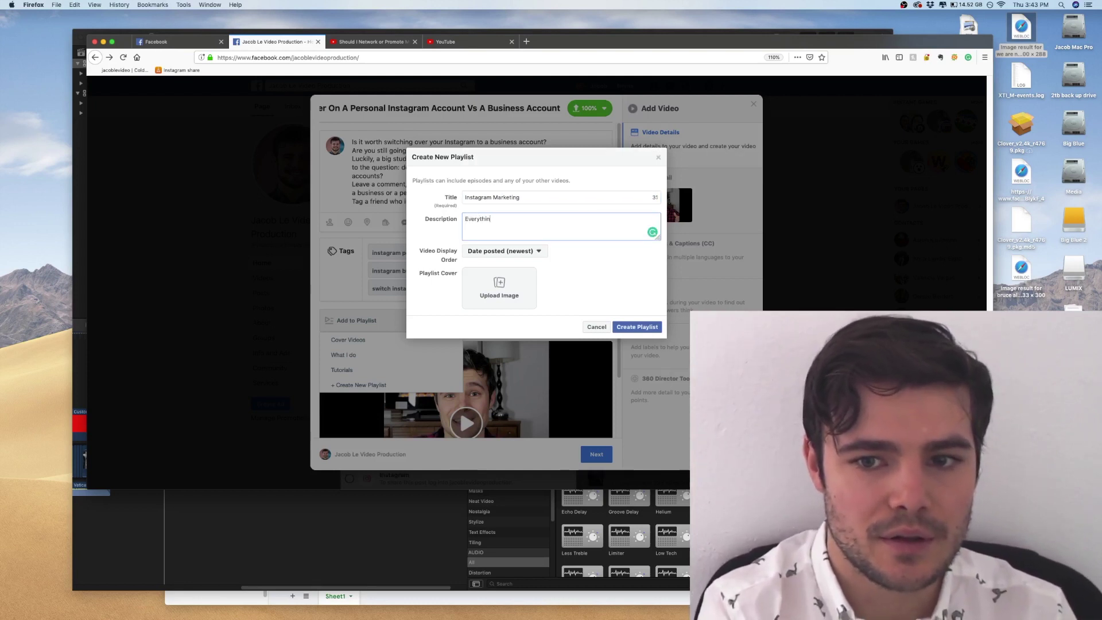
{"action": "left_click", "coordinate": [638, 326]}
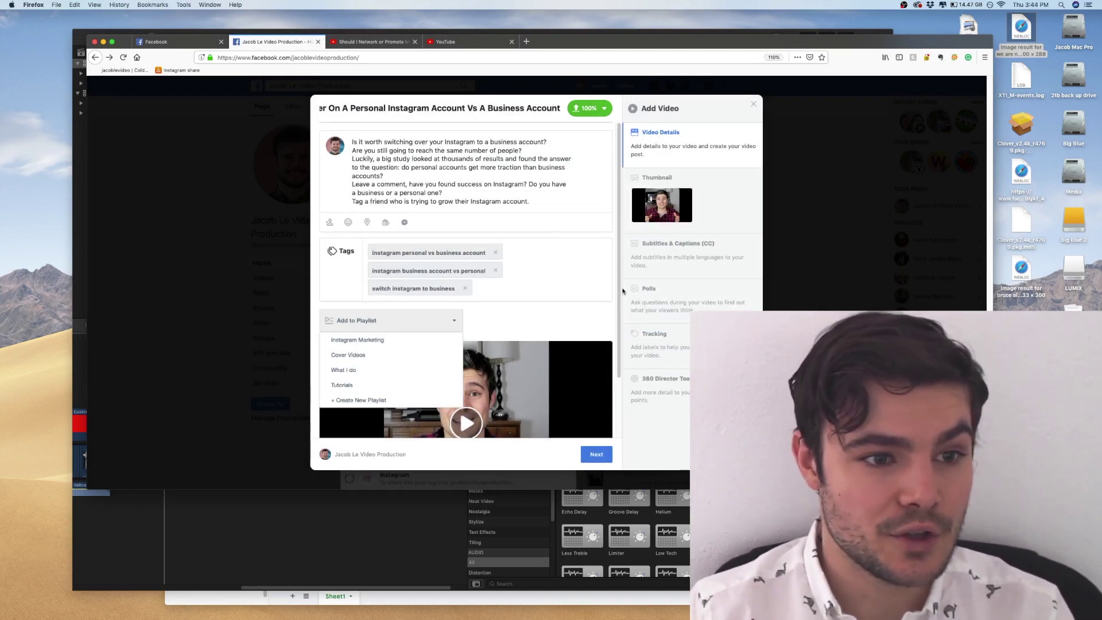
{"action": "left_click", "coordinate": [569, 300]}
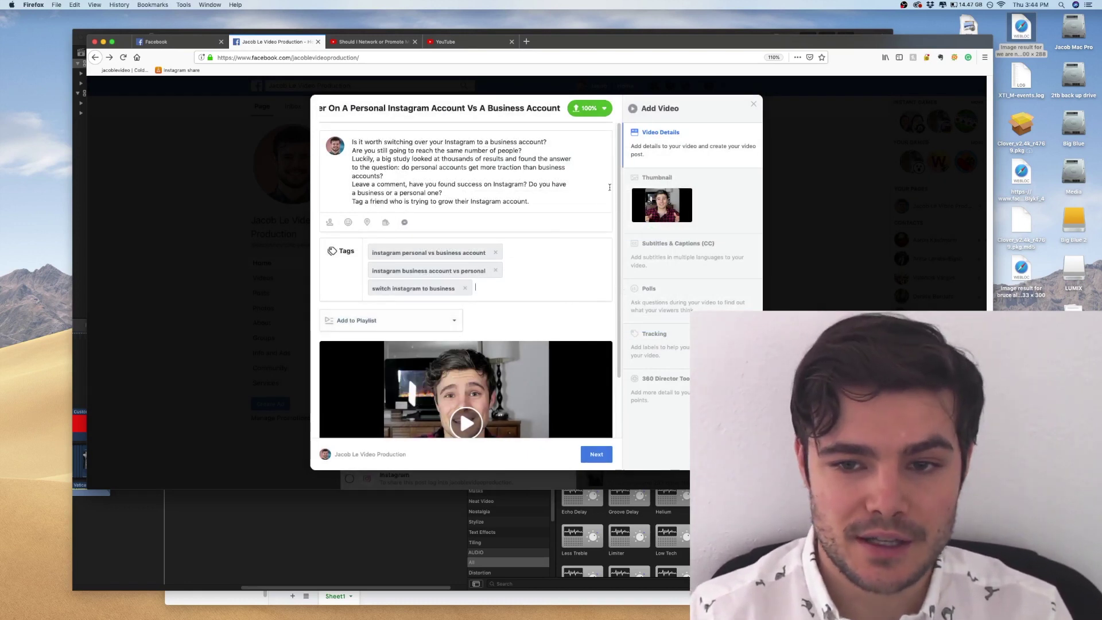
Continue to the publishing options, view the Premiere settings and set posting back to Publish now
{"action": "scroll", "coordinate": [611, 325], "scroll_direction": "down", "scroll_amount": 2}
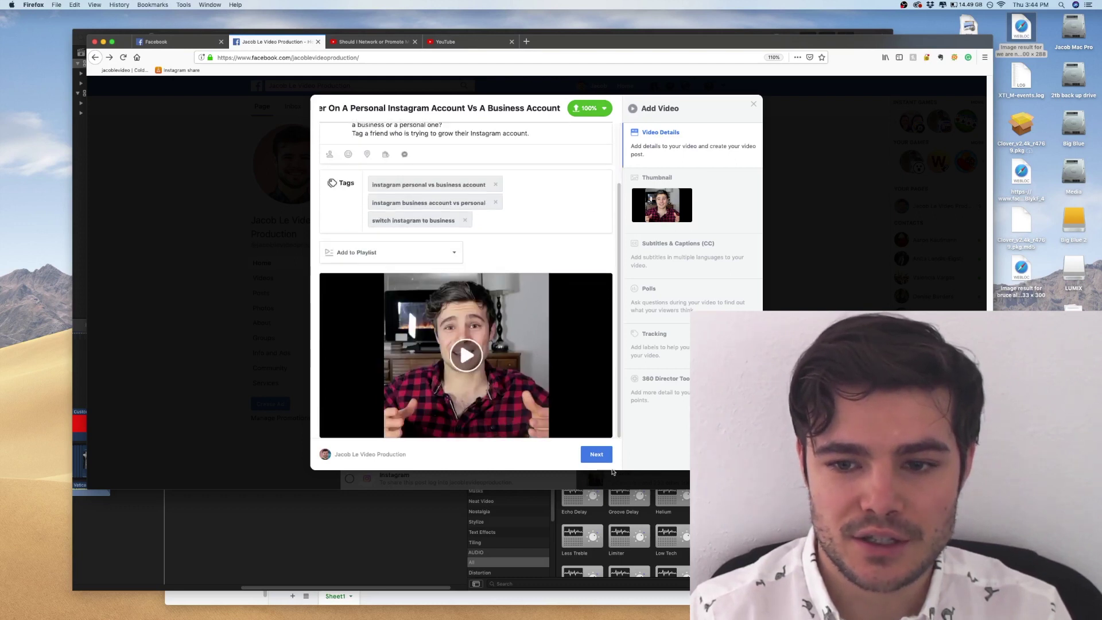
{"action": "left_click", "coordinate": [596, 454]}
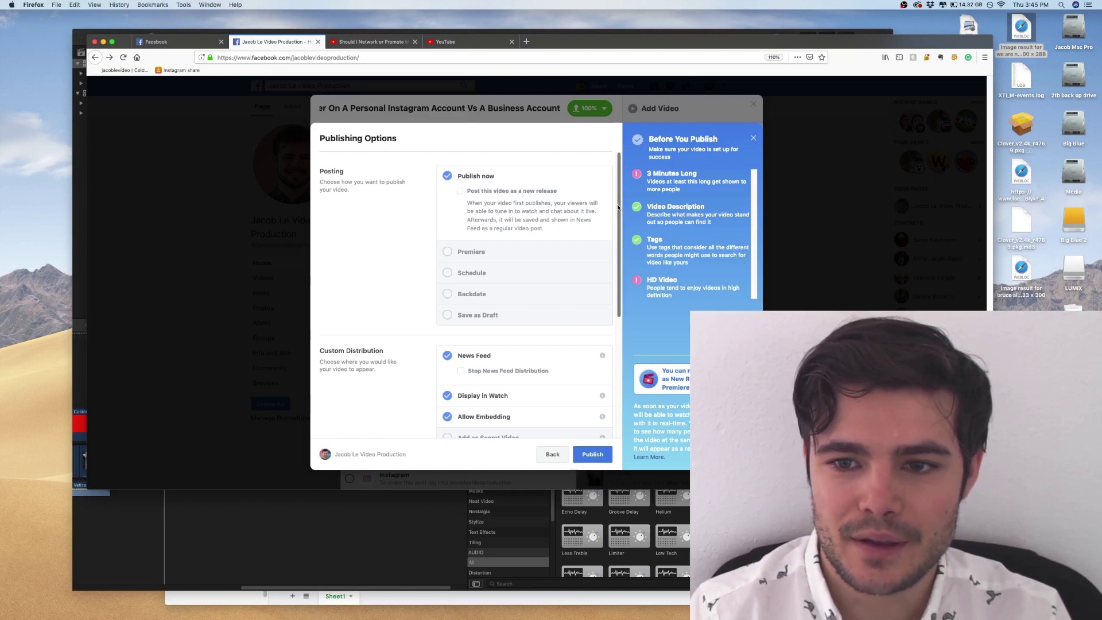
{"action": "scroll", "coordinate": [618, 207], "scroll_direction": "down", "scroll_amount": 1}
{"action": "left_click", "coordinate": [498, 237]}
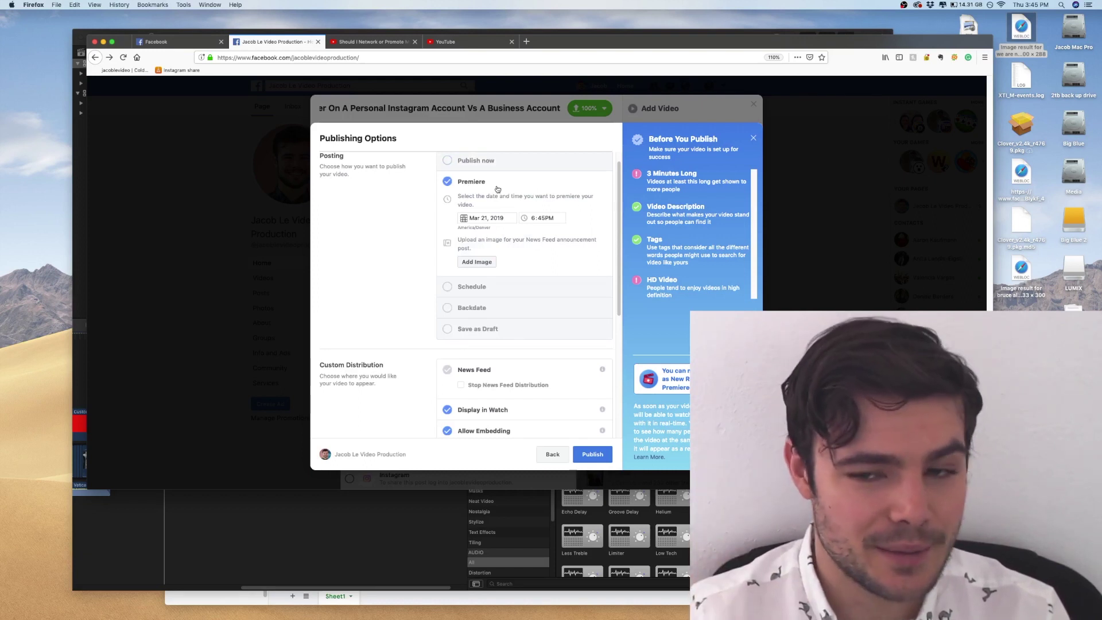
{"action": "left_click", "coordinate": [448, 161]}
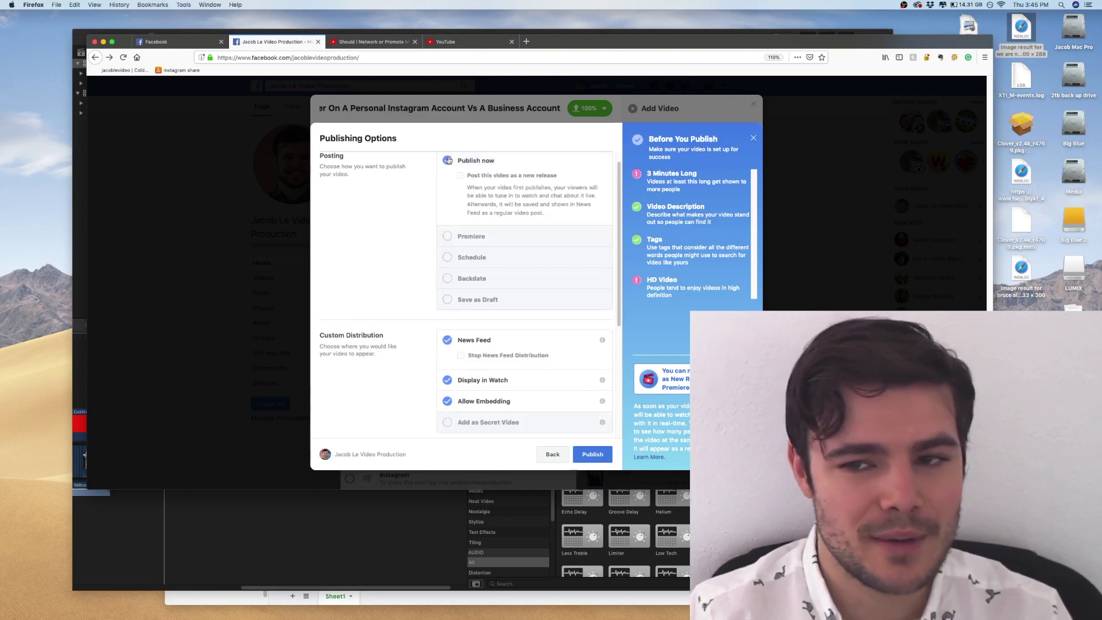
Review the distribution and moderation options, publish the video to the page and dismiss the processing notice
{"action": "scroll", "coordinate": [514, 331], "scroll_direction": "down", "scroll_amount": 5}
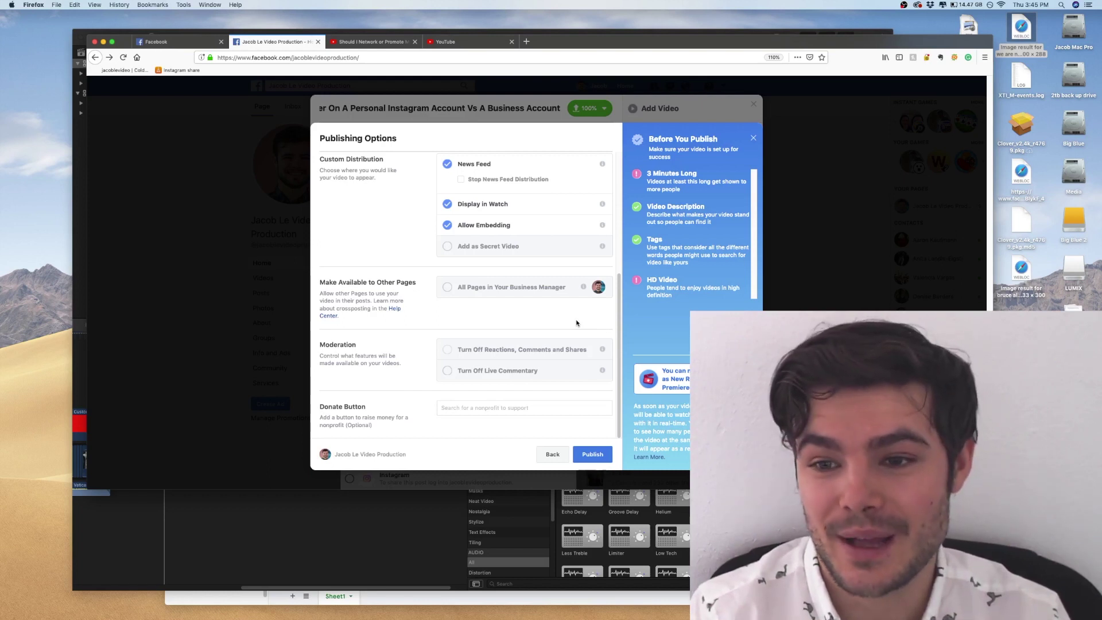
{"action": "left_click", "coordinate": [588, 454]}
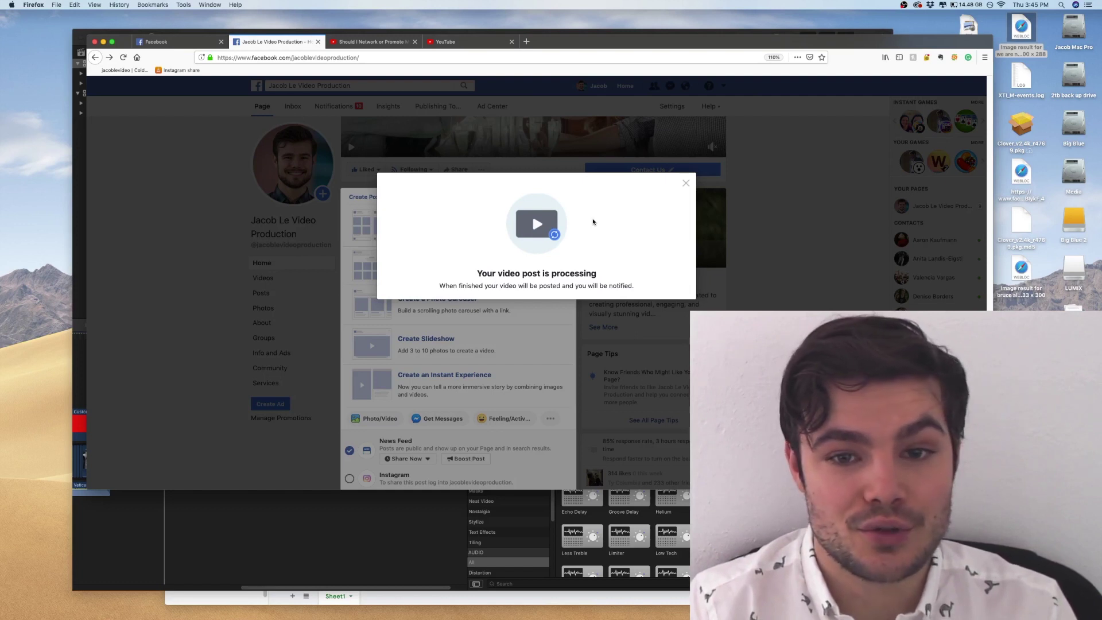
{"action": "key", "text": "Escape"}
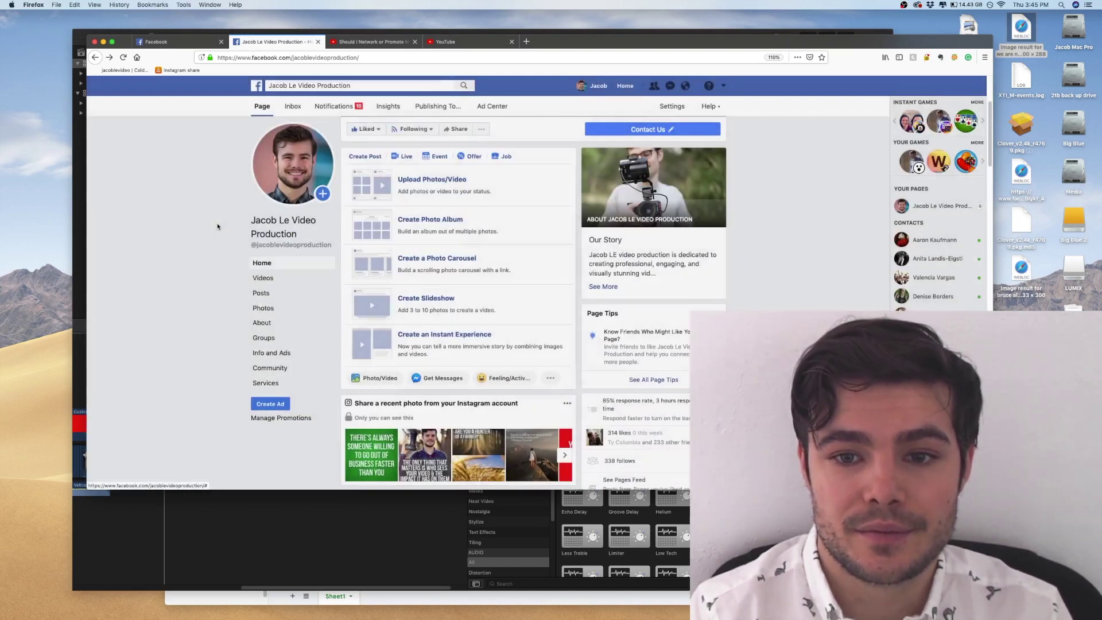
Find the newly published video post on the page and check its description, captions and poll
{"action": "left_click", "coordinate": [217, 223]}
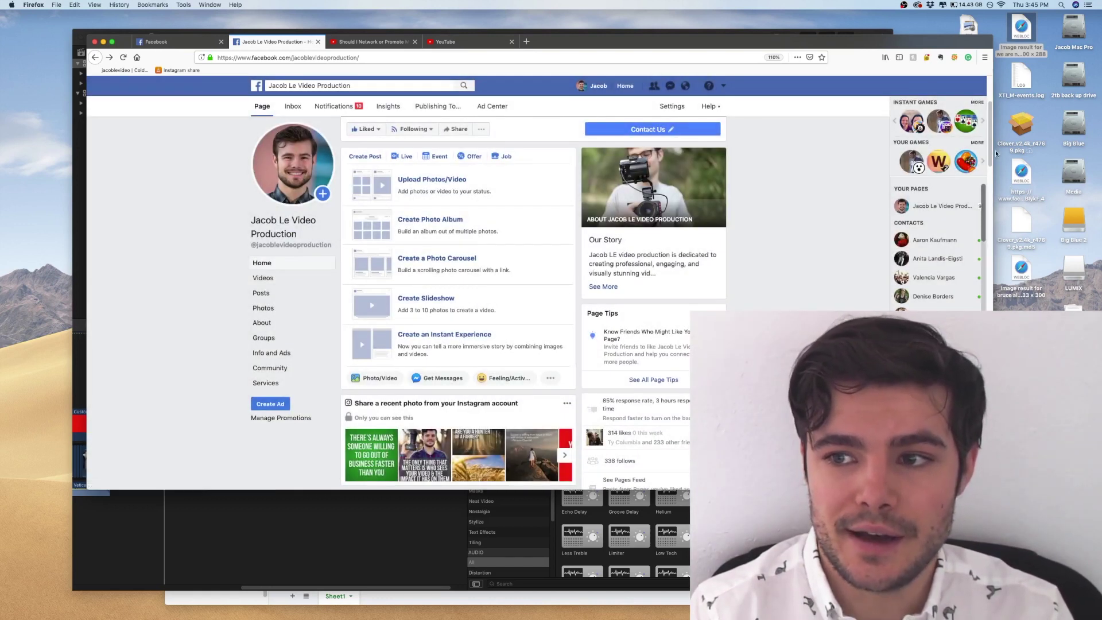
{"action": "left_click_drag", "start_coordinate": [991, 149], "coordinate": [979, 207]}
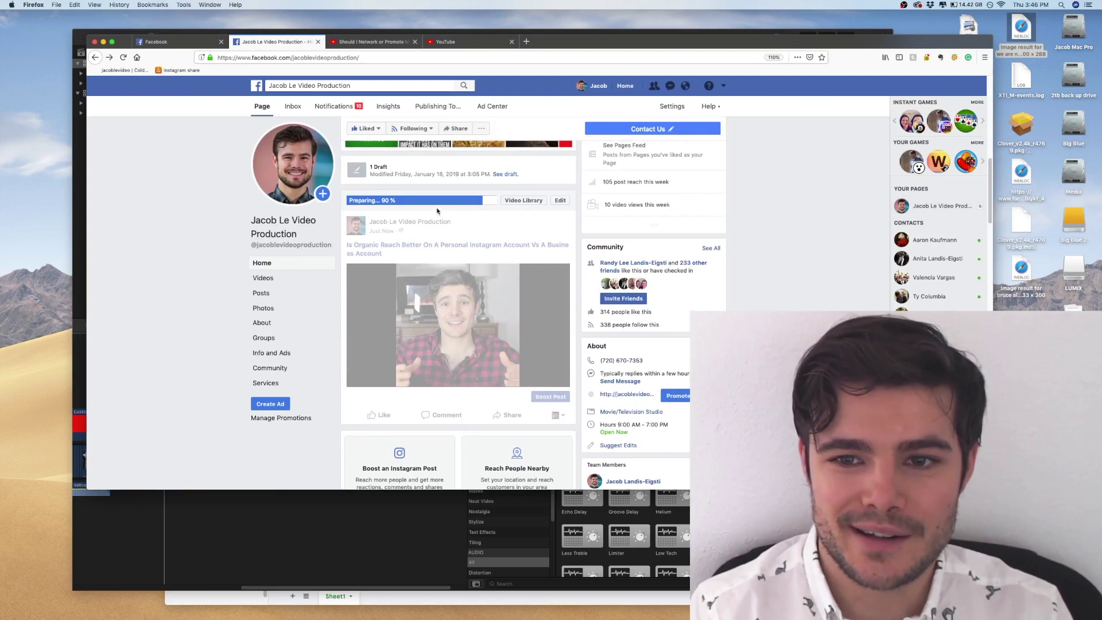
{"action": "scroll", "coordinate": [990, 188], "scroll_direction": "down", "scroll_amount": 5}
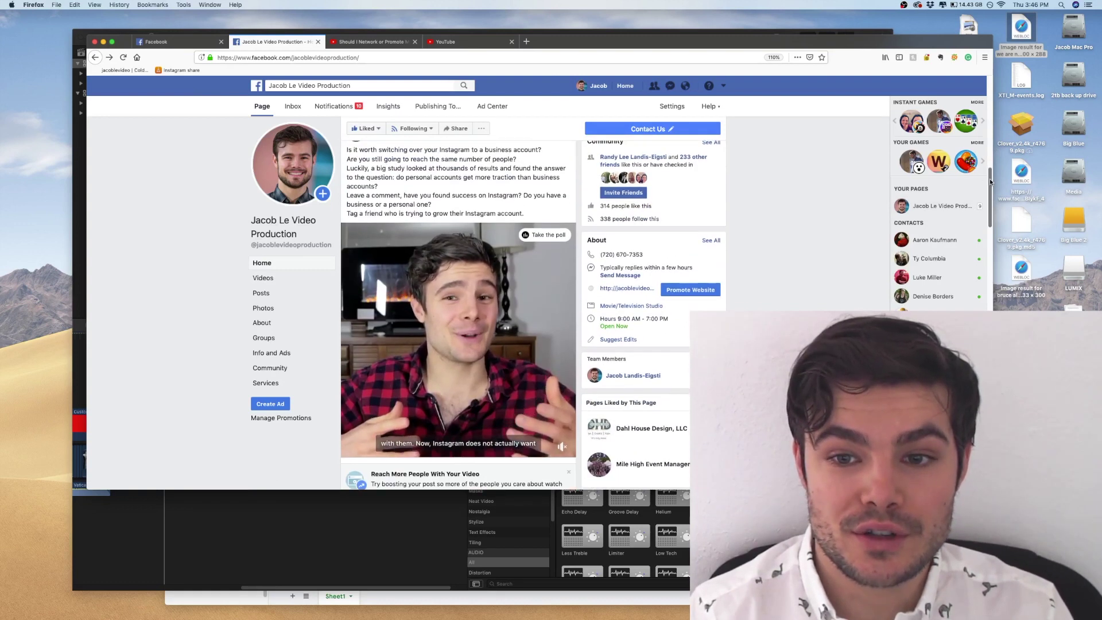
{"action": "scroll", "coordinate": [990, 188], "scroll_direction": "down", "scroll_amount": 3}
{"action": "scroll", "coordinate": [990, 188], "scroll_direction": "up", "scroll_amount": 3}
{"action": "scroll", "coordinate": [987, 191], "scroll_direction": "down", "scroll_amount": 1}
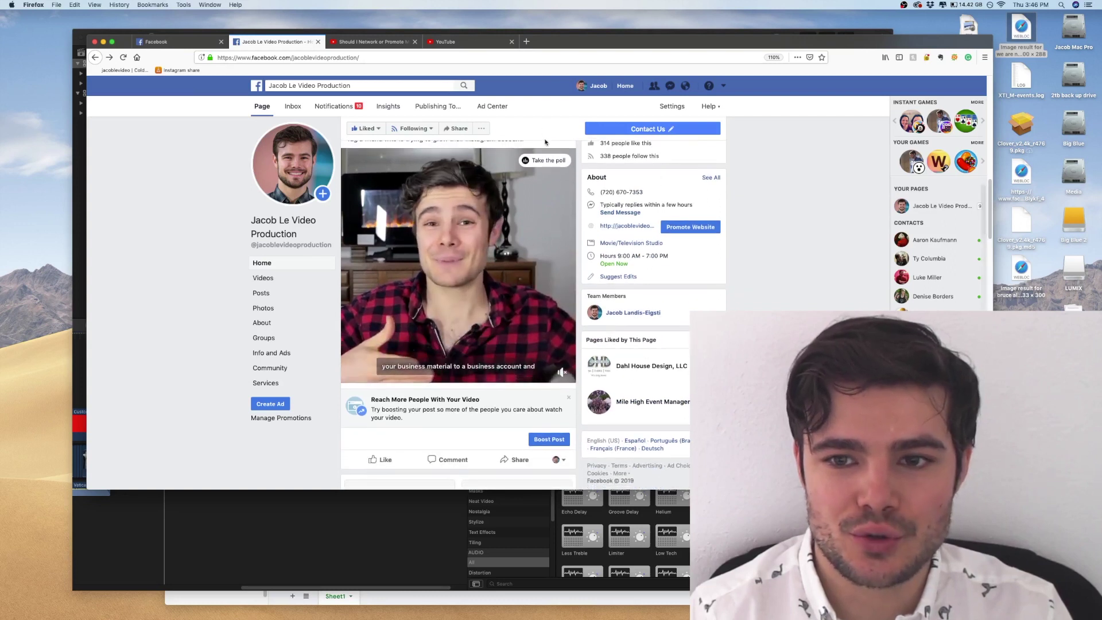
Open the boost settings for the video post and review the objective, audience, placement, budget, duration and payment options
{"action": "left_click", "coordinate": [457, 308]}
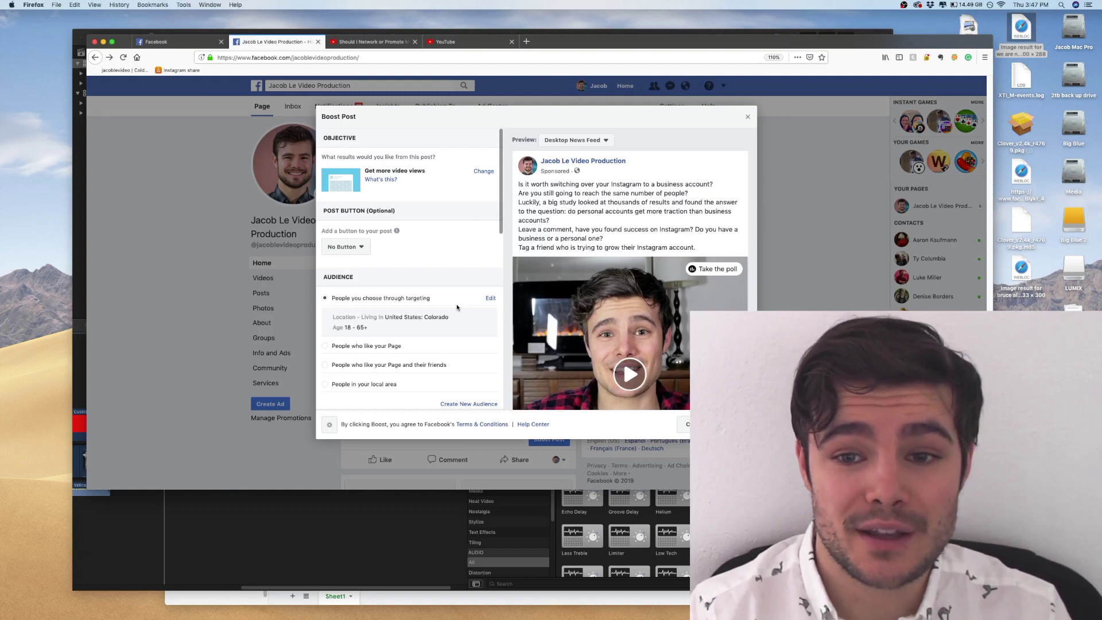
{"action": "scroll", "coordinate": [501, 255], "scroll_direction": "down", "scroll_amount": 3}
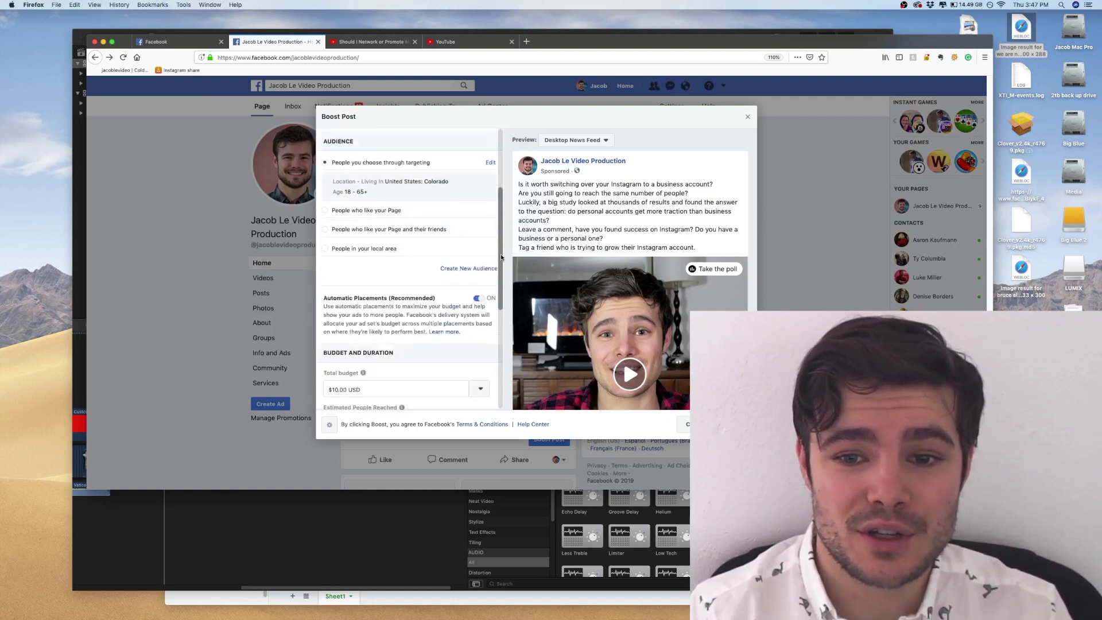
{"action": "scroll", "coordinate": [501, 254], "scroll_direction": "down", "scroll_amount": 5}
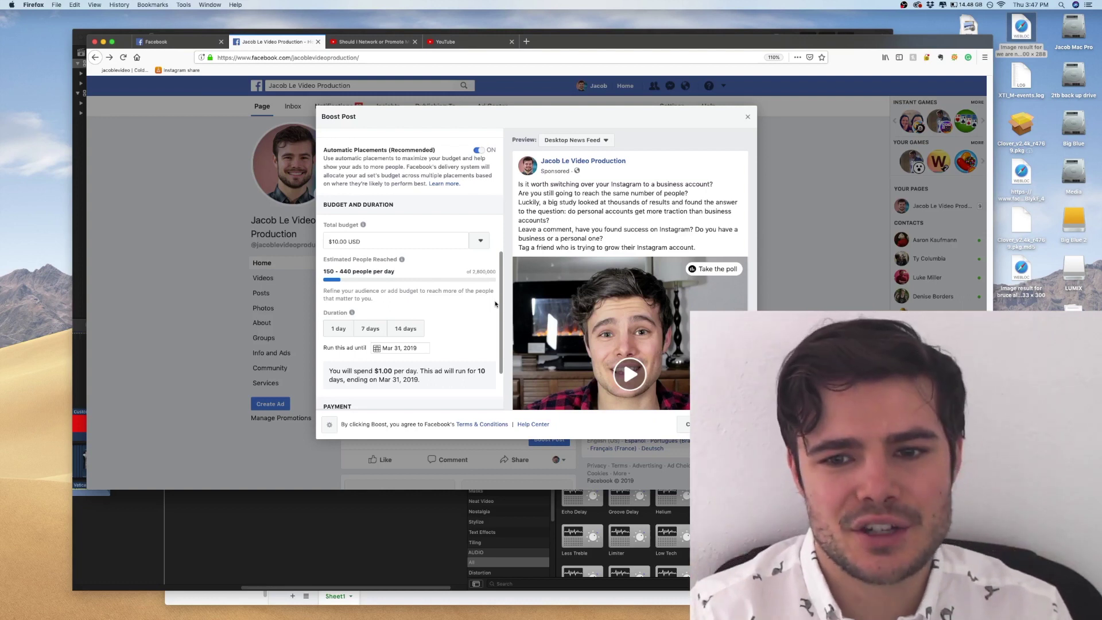
{"action": "scroll", "coordinate": [506, 284], "scroll_direction": "down", "scroll_amount": 2}
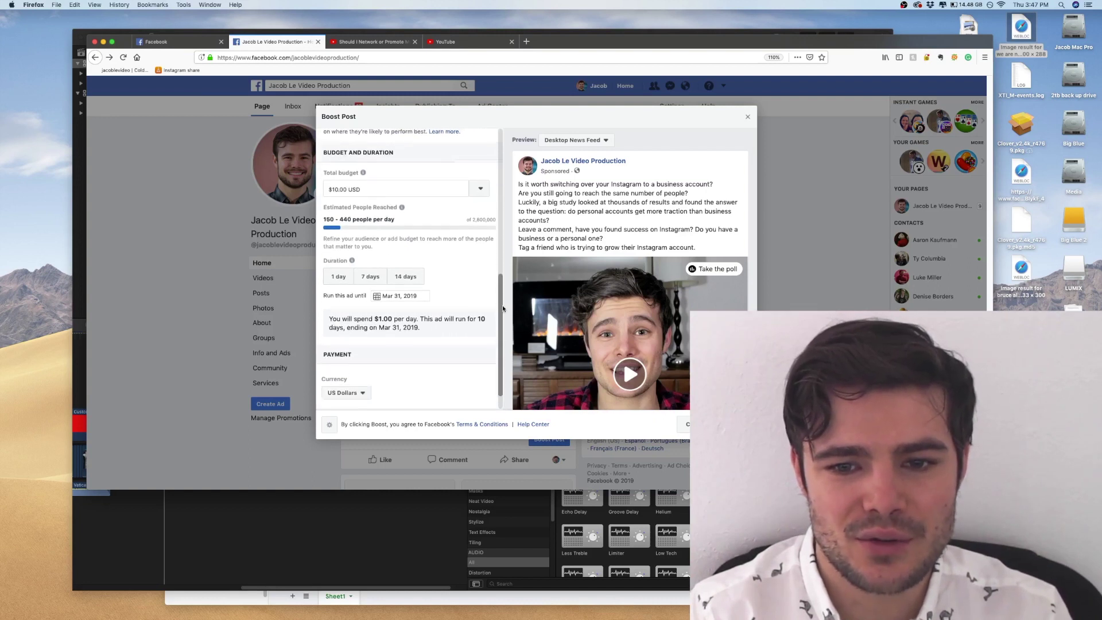
{"action": "scroll", "coordinate": [505, 284], "scroll_direction": "up", "scroll_amount": 10}
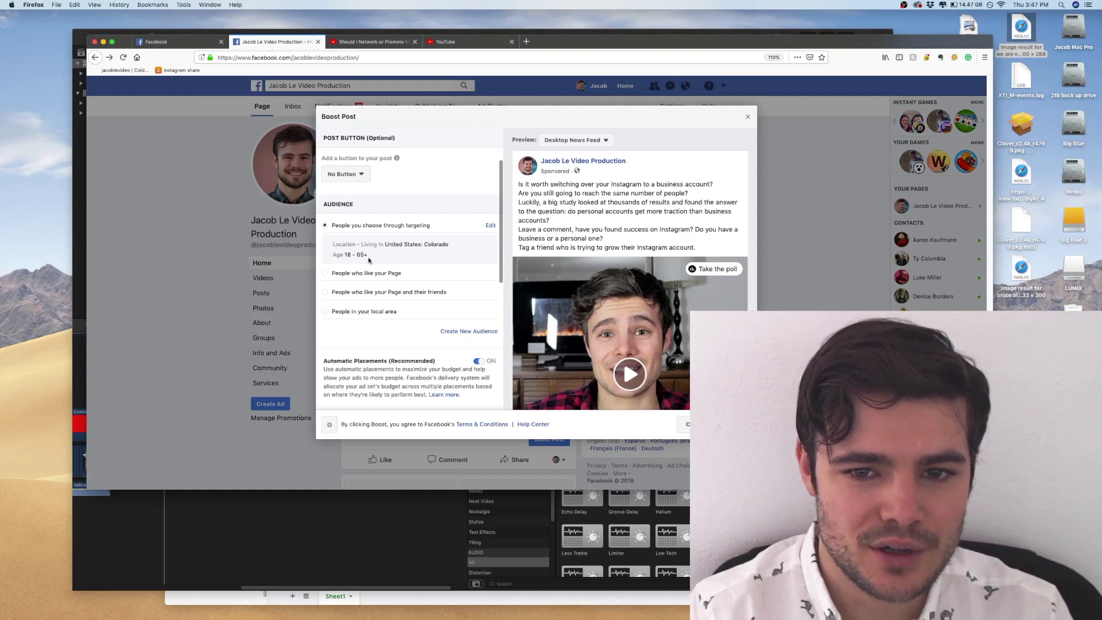
Preview the "People who like your Page and their friends" audience and set the audience back to "People you choose through targeting"
{"action": "left_click", "coordinate": [418, 294]}
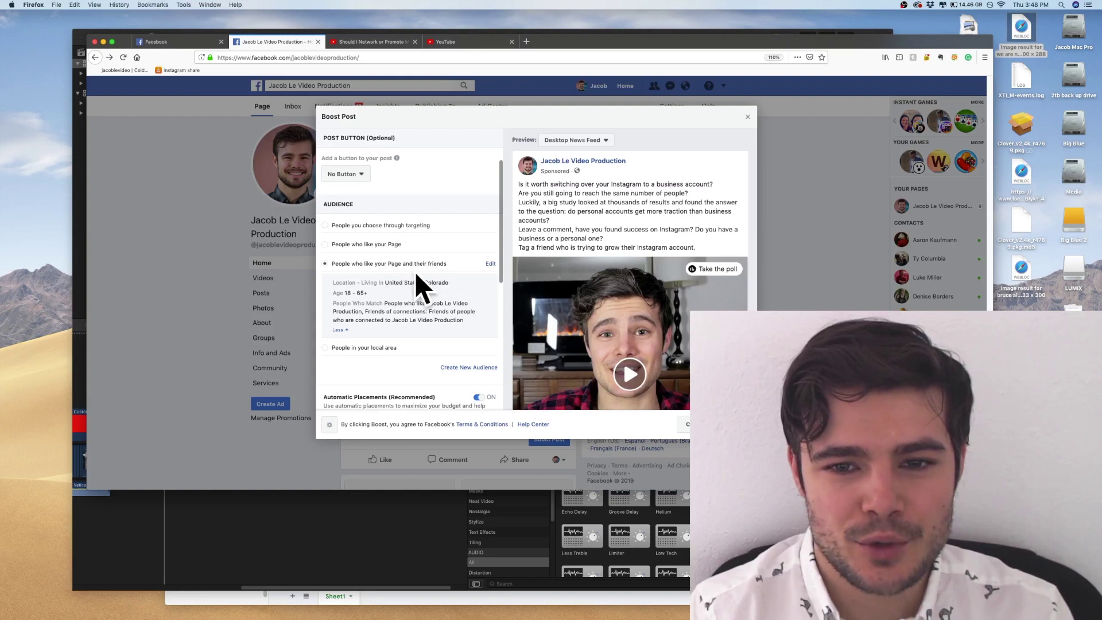
{"action": "left_click_drag", "start_coordinate": [499, 265], "coordinate": [499, 291]}
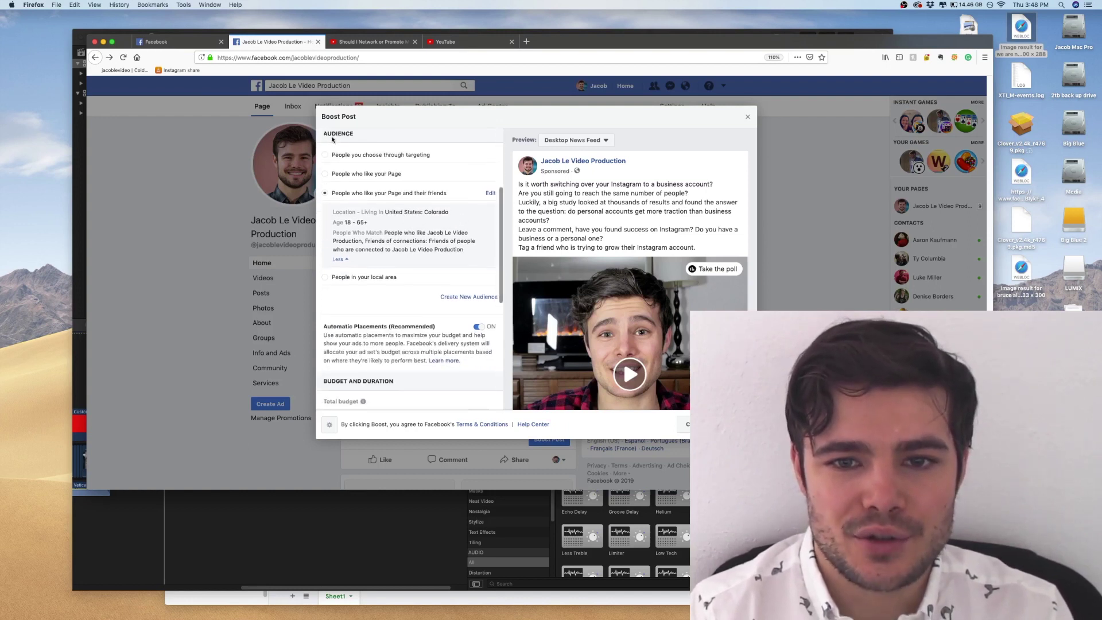
{"action": "left_click", "coordinate": [325, 155]}
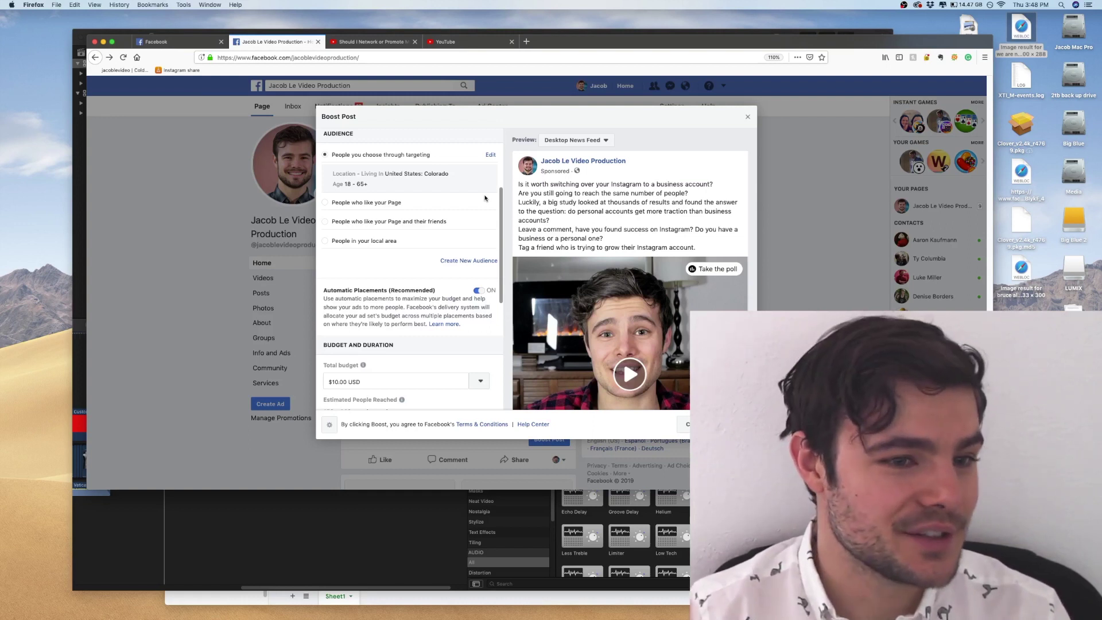
Review the boost options again, leave them without boosting the post, and pause the published video
{"action": "left_click_drag", "start_coordinate": [500, 196], "coordinate": [483, 114]}
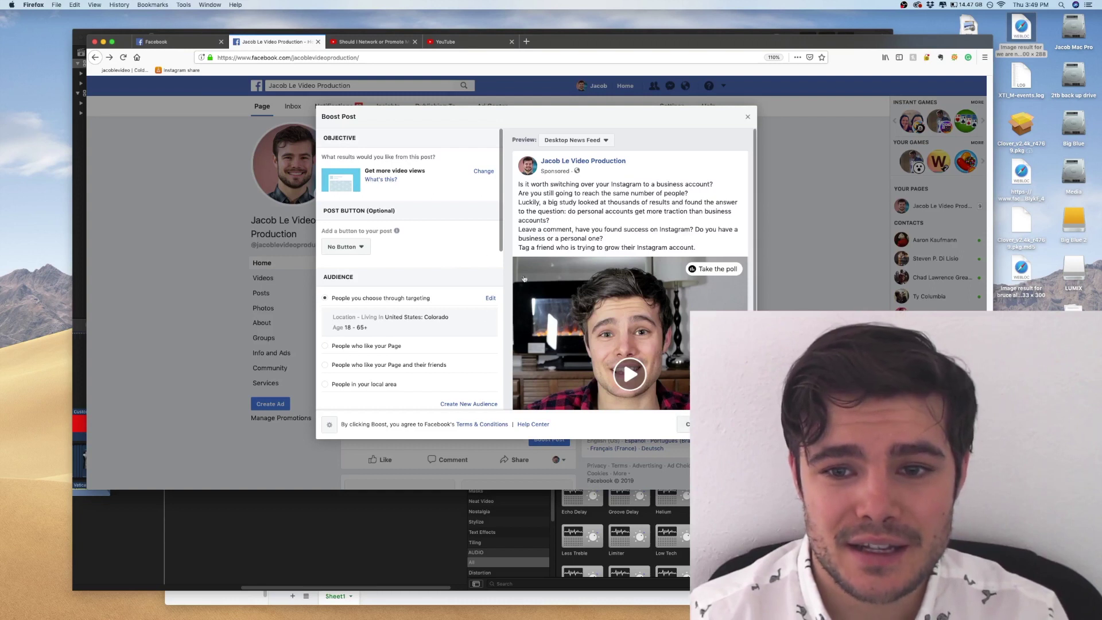
{"action": "triple_click", "coordinate": [501, 246]}
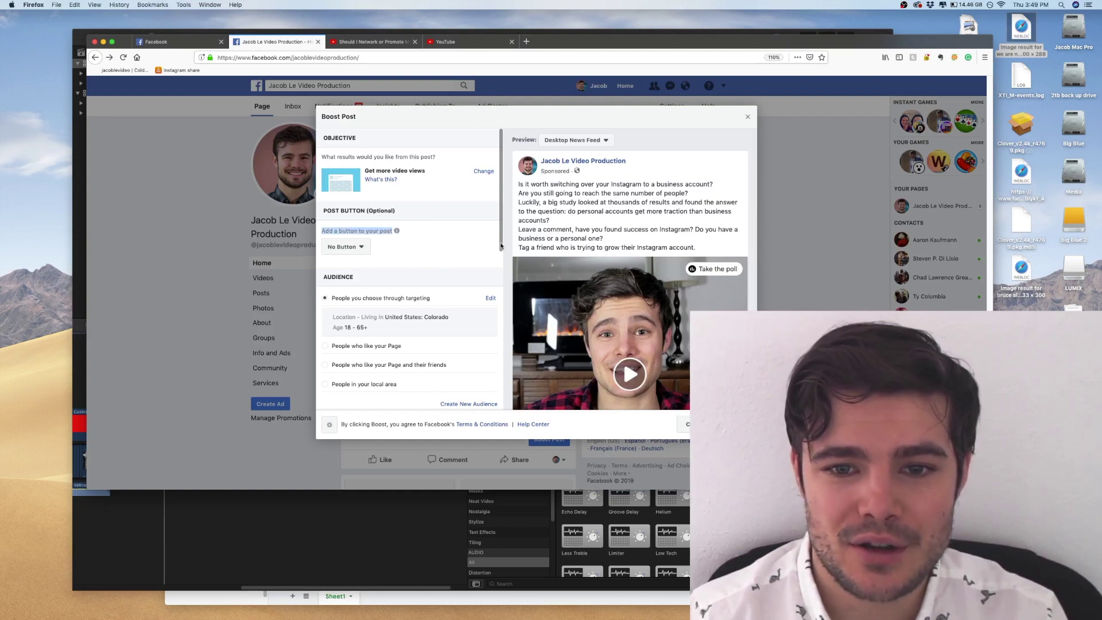
{"action": "left_click_drag", "start_coordinate": [502, 242], "coordinate": [496, 337]}
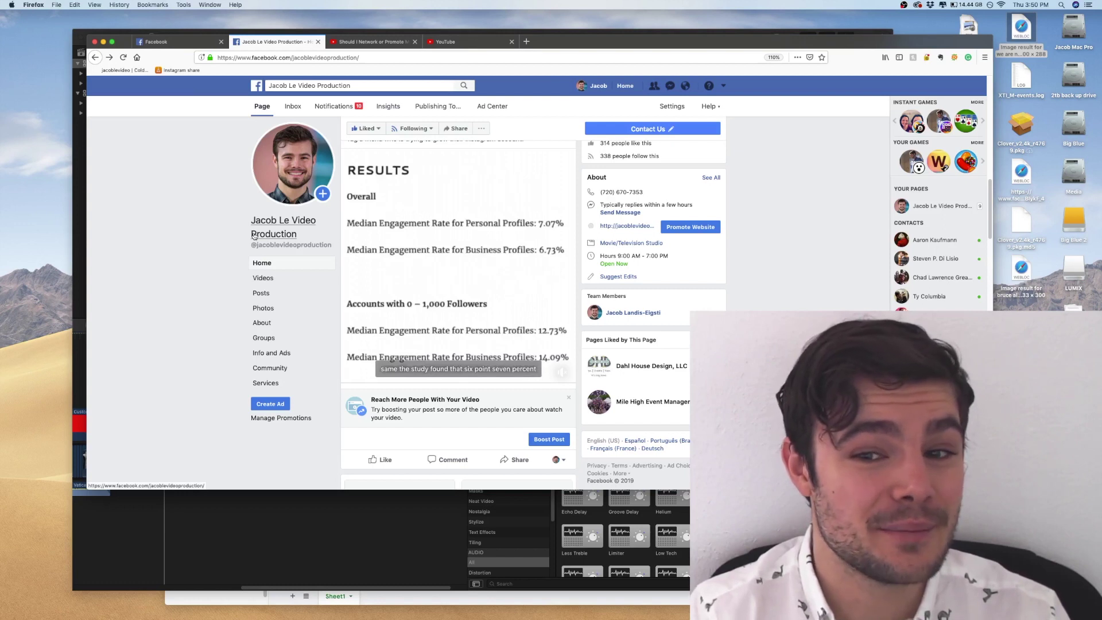
{"action": "left_click", "coordinate": [352, 374]}
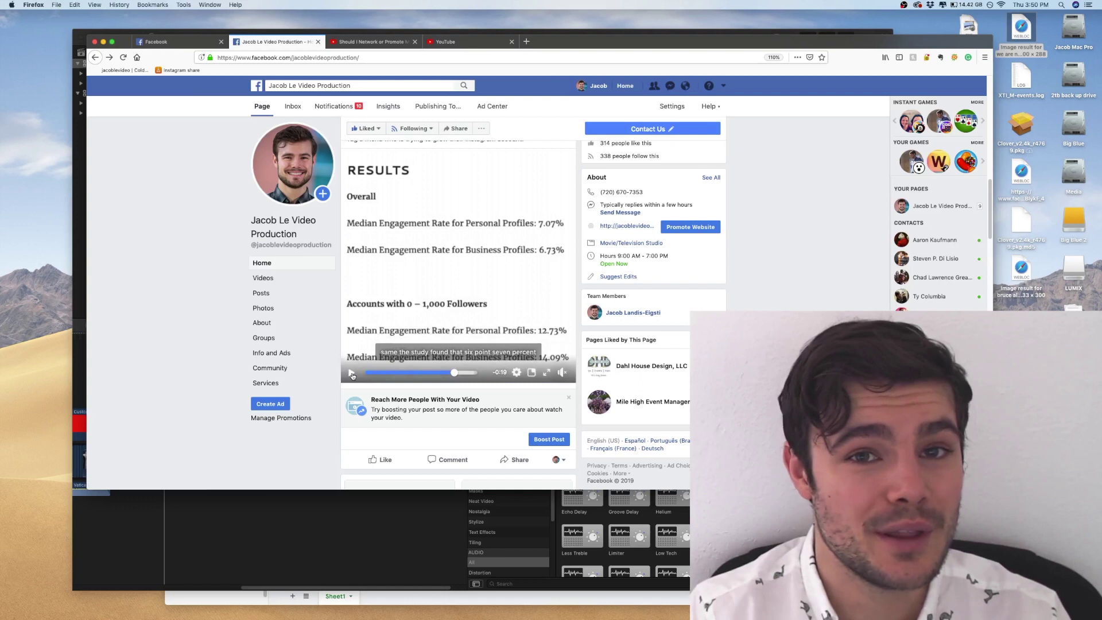